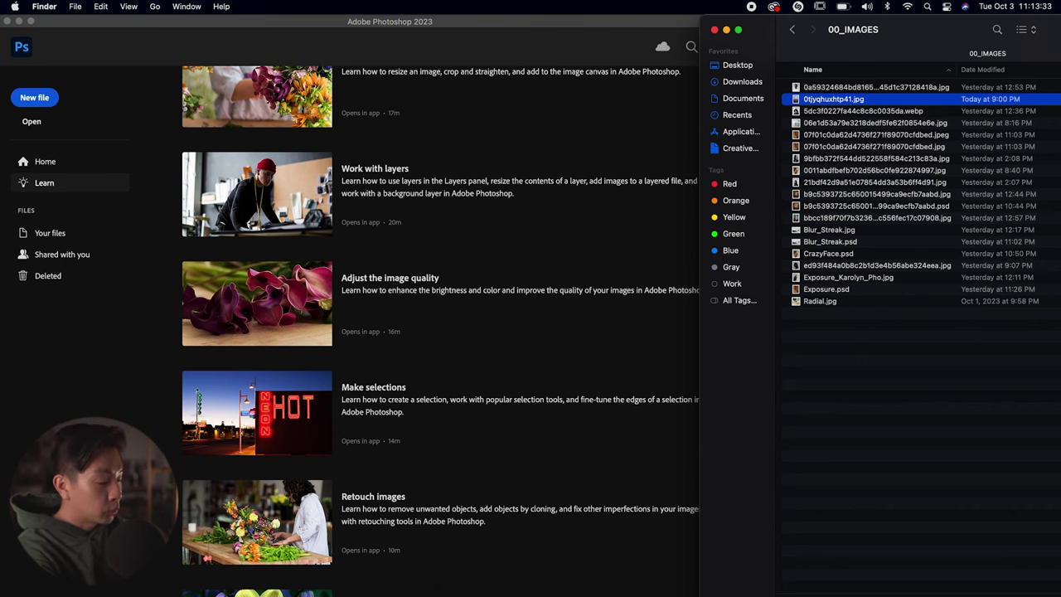
Switch to Photoshop, open the photo 0tjyqhuxhtp41.jpg and unlock its background layer
{"action": "key", "text": "super+Tab"}
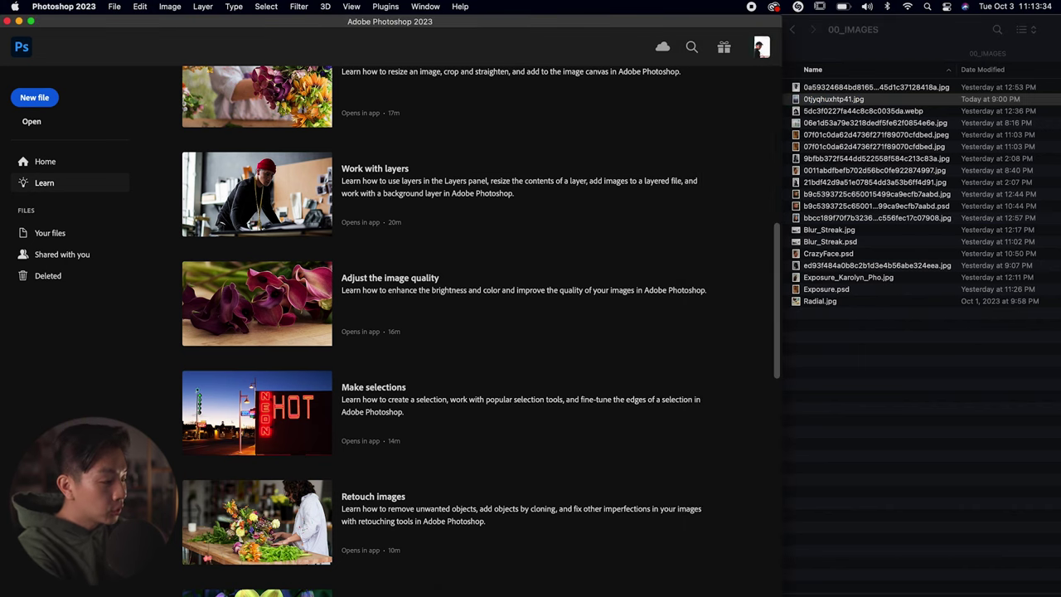
{"action": "double_click", "coordinate": [740, 25]}
{"action": "left_click", "coordinate": [1042, 139]}
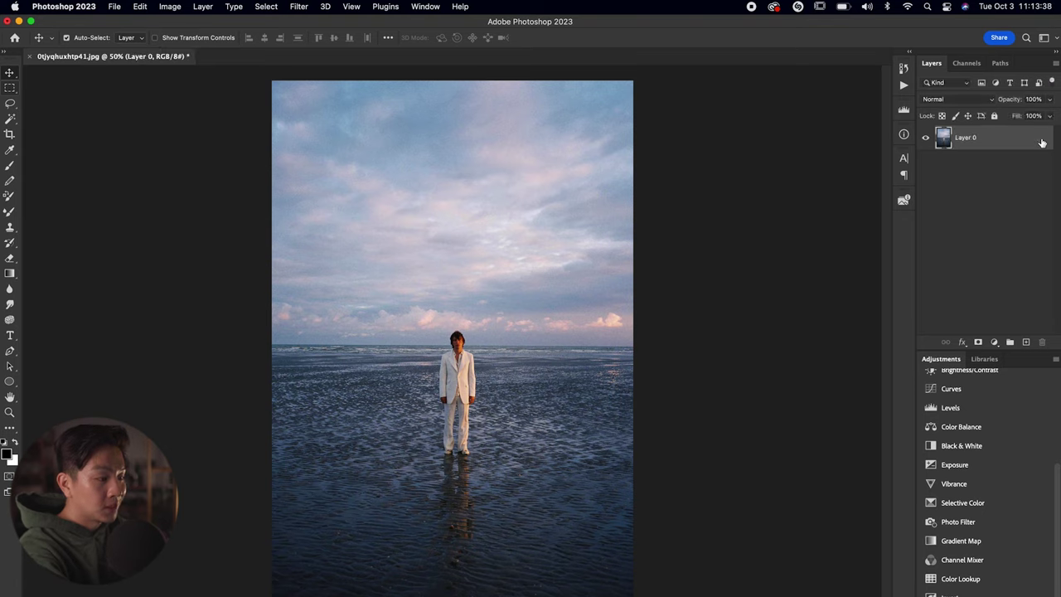
Duplicate the photo layer, naming the bottom layer Original and the copy above it Exposure
{"action": "left_click_drag", "start_coordinate": [1001, 148], "coordinate": [1026, 346]}
{"action": "left_click", "coordinate": [970, 161]}
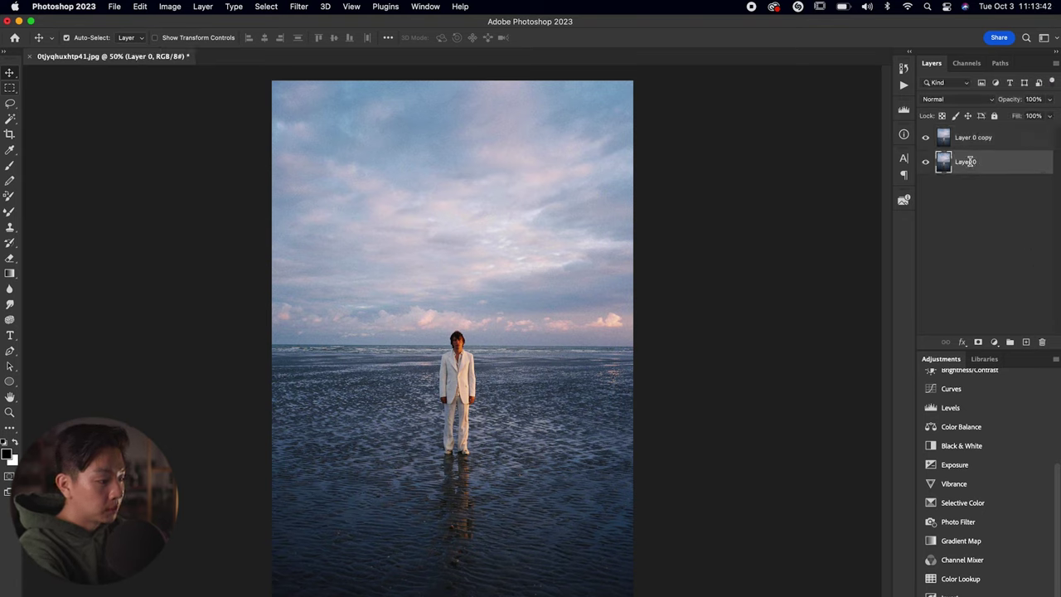
{"action": "type", "text": "Ri"}
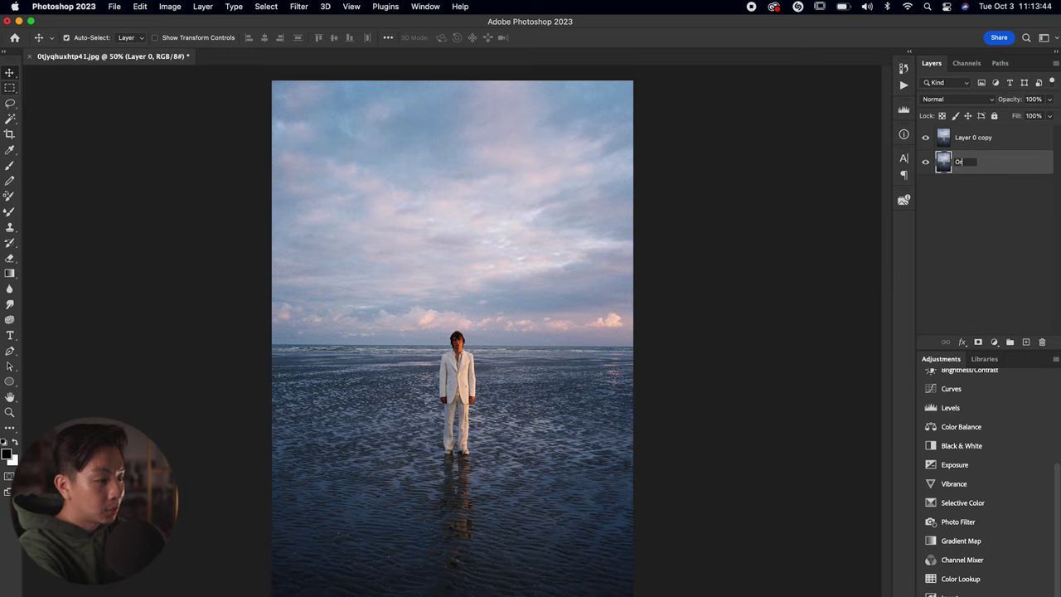
{"action": "type", "text": "ginal"}
{"action": "key", "text": "Return"}
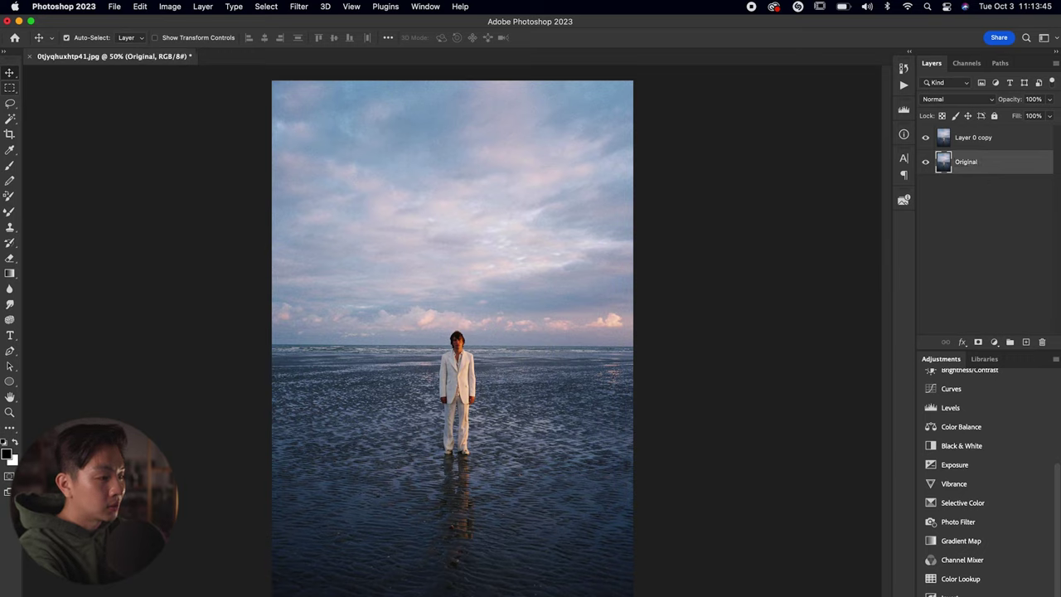
{"action": "double_click", "coordinate": [973, 138]}
{"action": "type", "text": "Exposure"}
{"action": "key", "text": "Return"}
Try a Best-quality Zoom Radial Blur of 51 on the Exposure layer with its centre toward the upper right, and undo it
{"action": "left_click", "coordinate": [298, 6]}
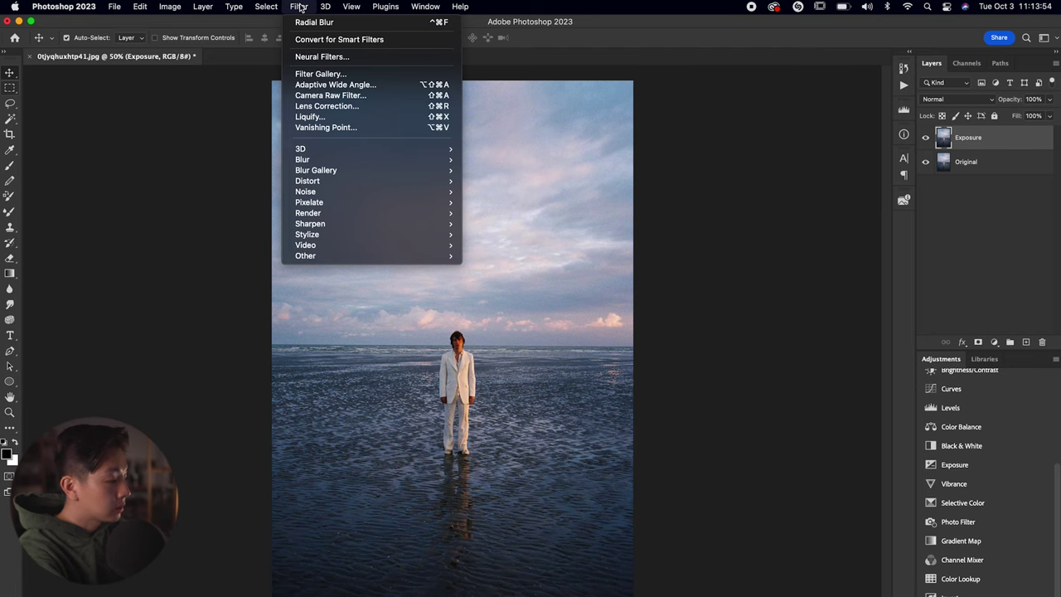
{"action": "mouse_move", "coordinate": [317, 160]}
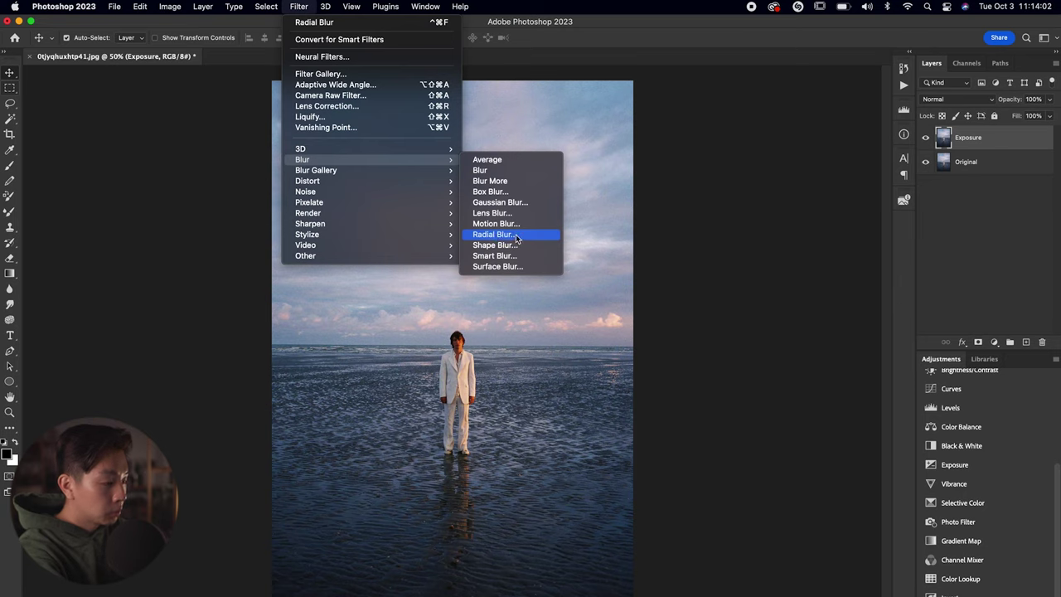
{"action": "left_click", "coordinate": [516, 235]}
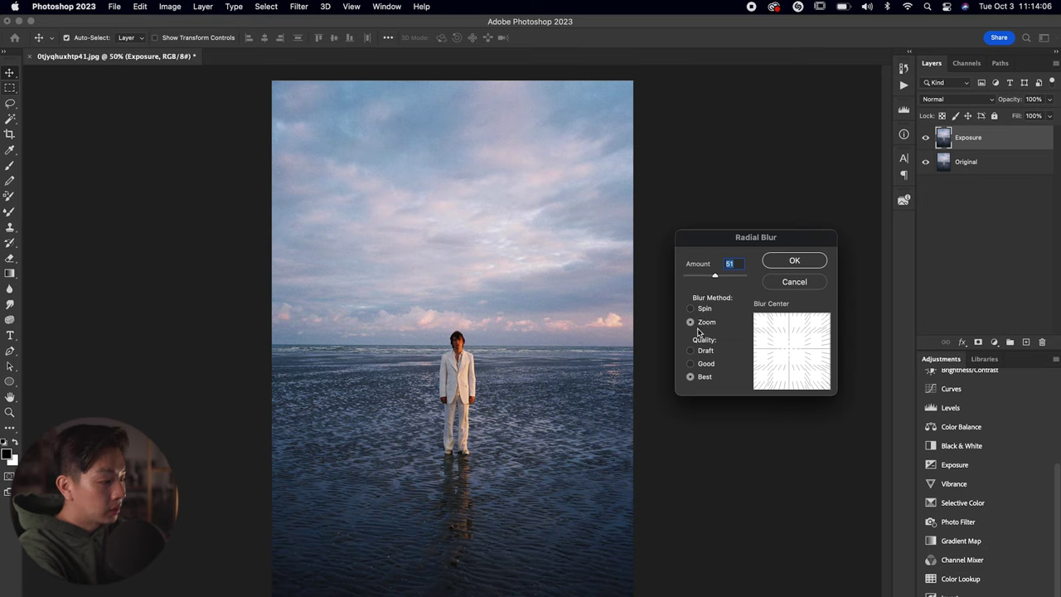
{"action": "left_click_drag", "start_coordinate": [800, 358], "coordinate": [811, 336]}
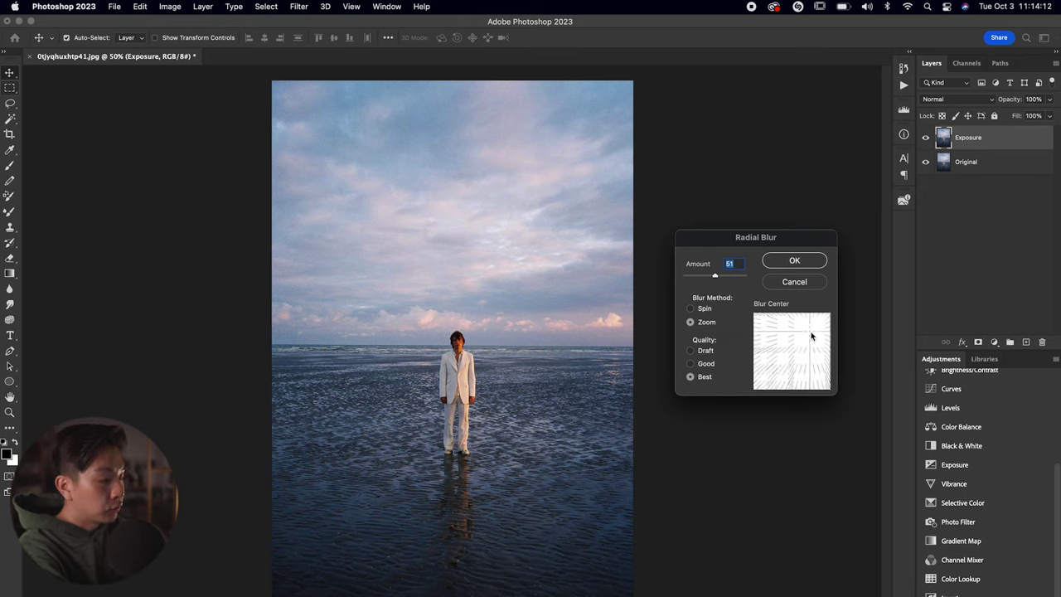
{"action": "left_click", "coordinate": [800, 265]}
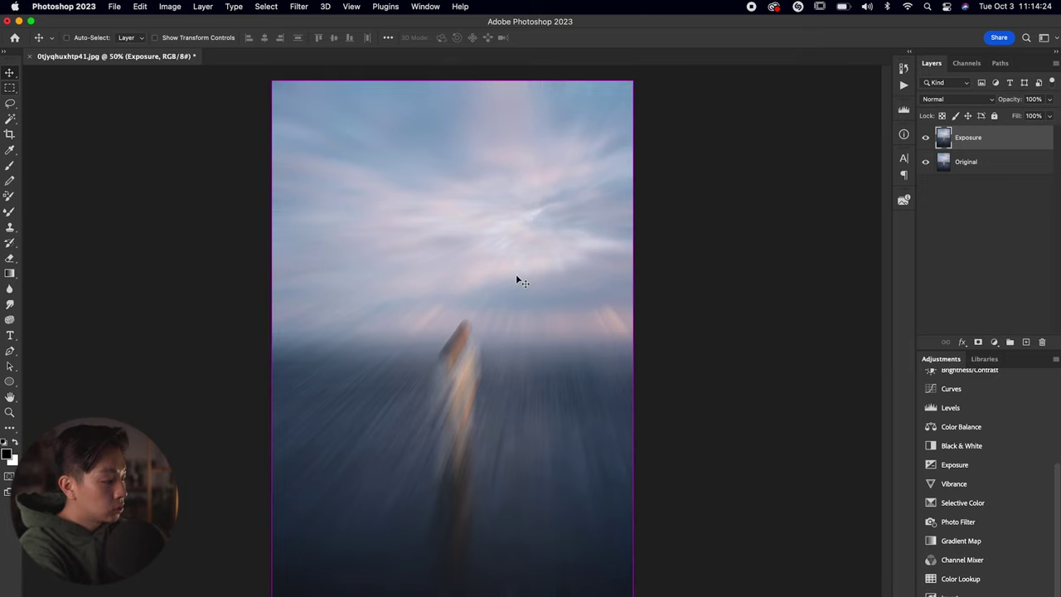
{"action": "key", "text": "super+z"}
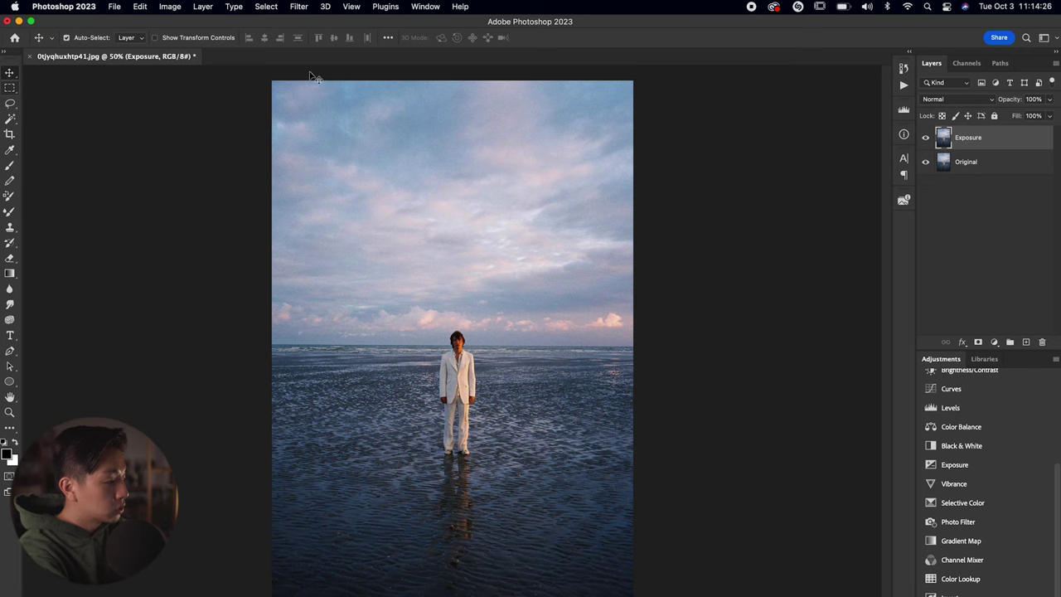
Apply Radial Blur as a smart filter on the Exposure layer, using Zoom, Best quality, an amount of 30 and a centre near the man
{"action": "left_click", "coordinate": [300, 6]}
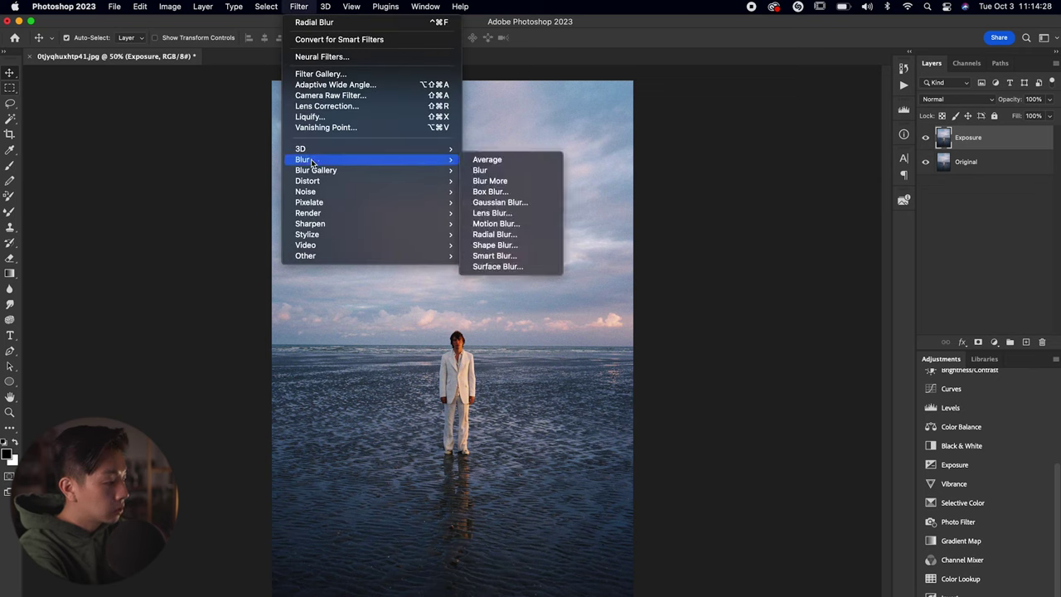
{"action": "left_click", "coordinate": [496, 235]}
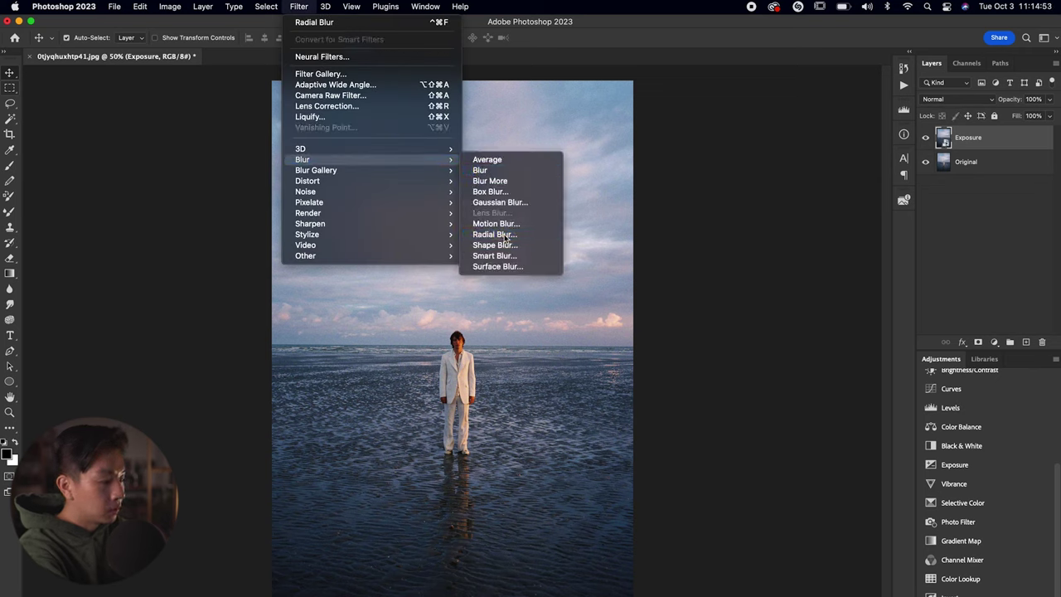
{"action": "left_click", "coordinate": [794, 355]}
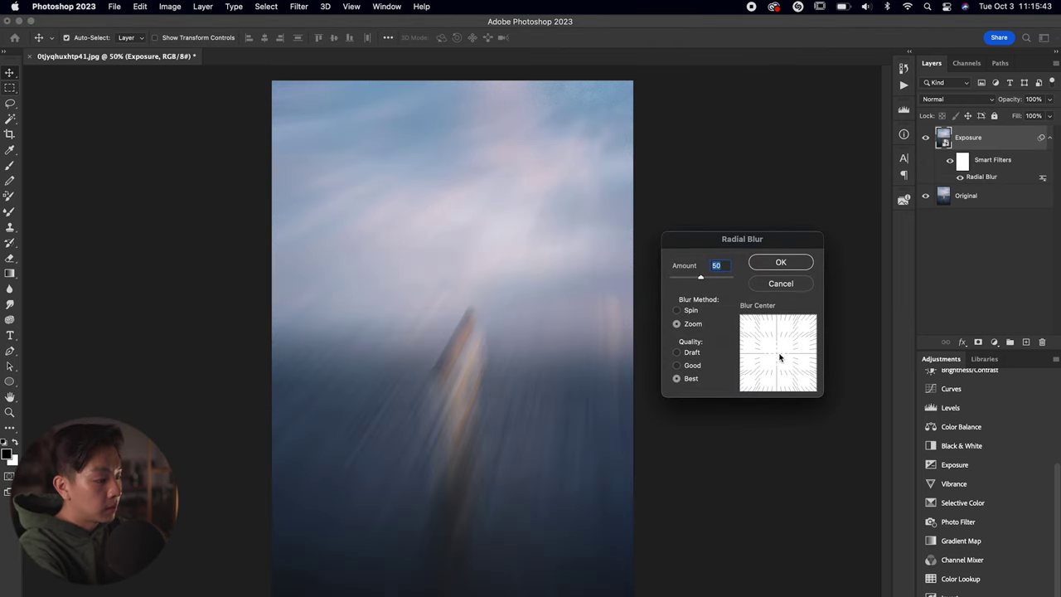
{"action": "left_click_drag", "start_coordinate": [701, 280], "coordinate": [690, 281]}
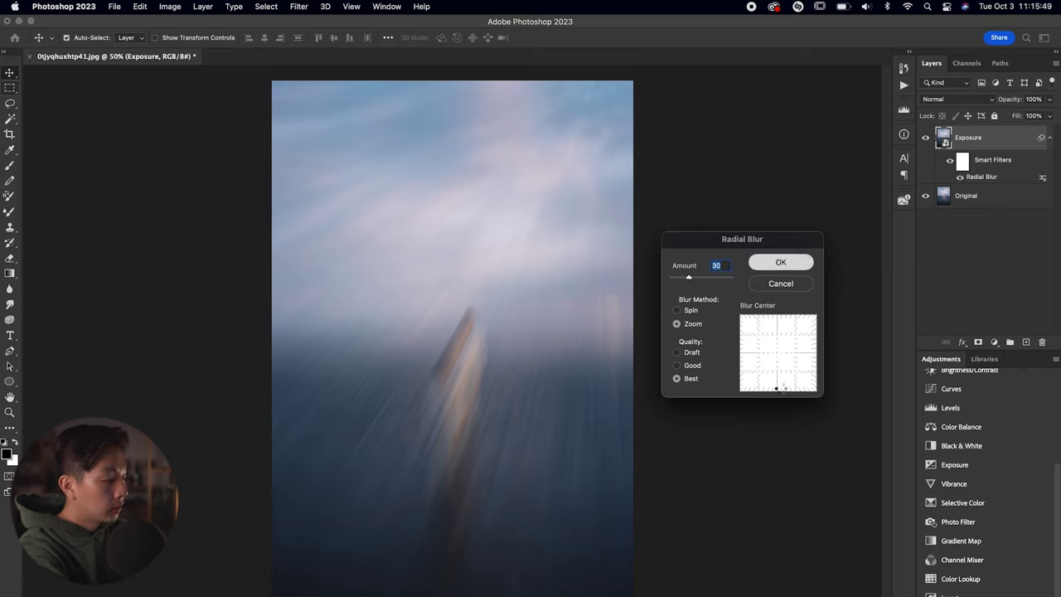
{"action": "key", "text": "Return"}
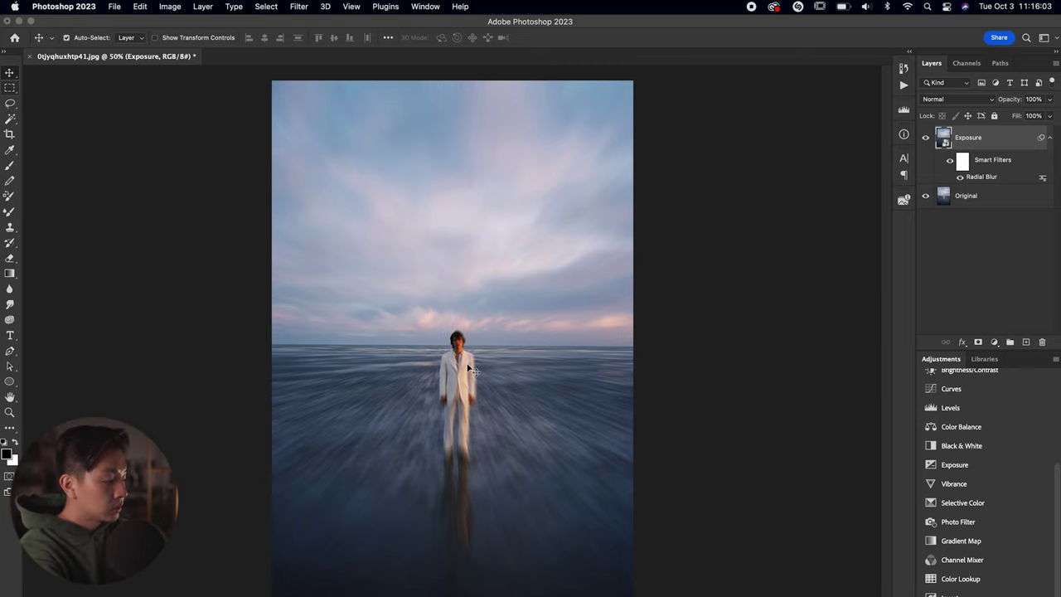
Add a white layer mask to the Exposure layer and ready the Brush tool with black as the foreground colour
{"action": "key", "text": "super+equal"}
{"action": "key", "text": "super+equal"}
{"action": "key", "text": "super+equal"}
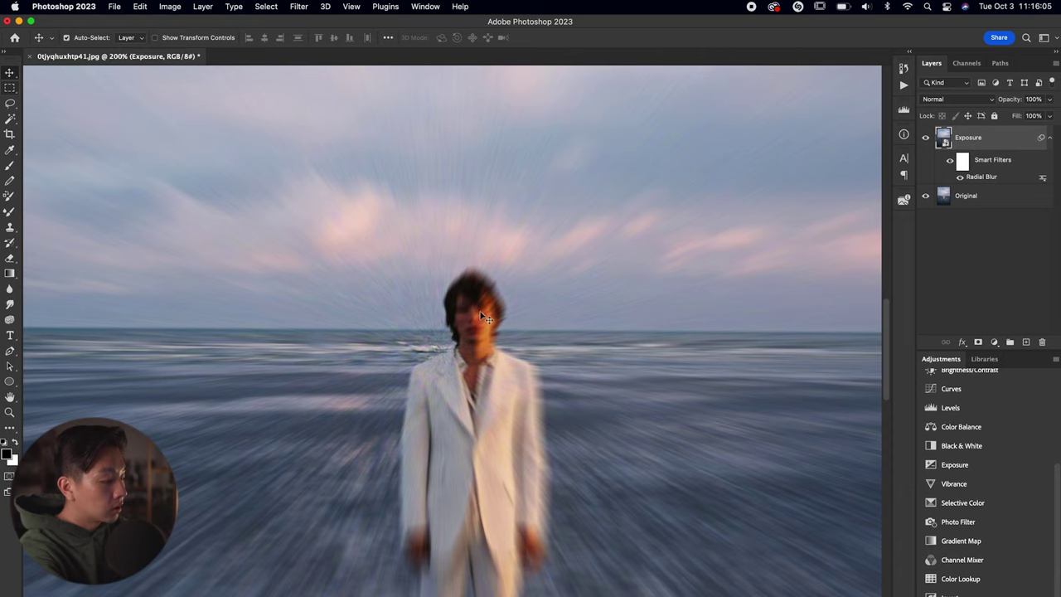
{"action": "scroll", "coordinate": [495, 354], "scroll_direction": "down", "scroll_amount": 3}
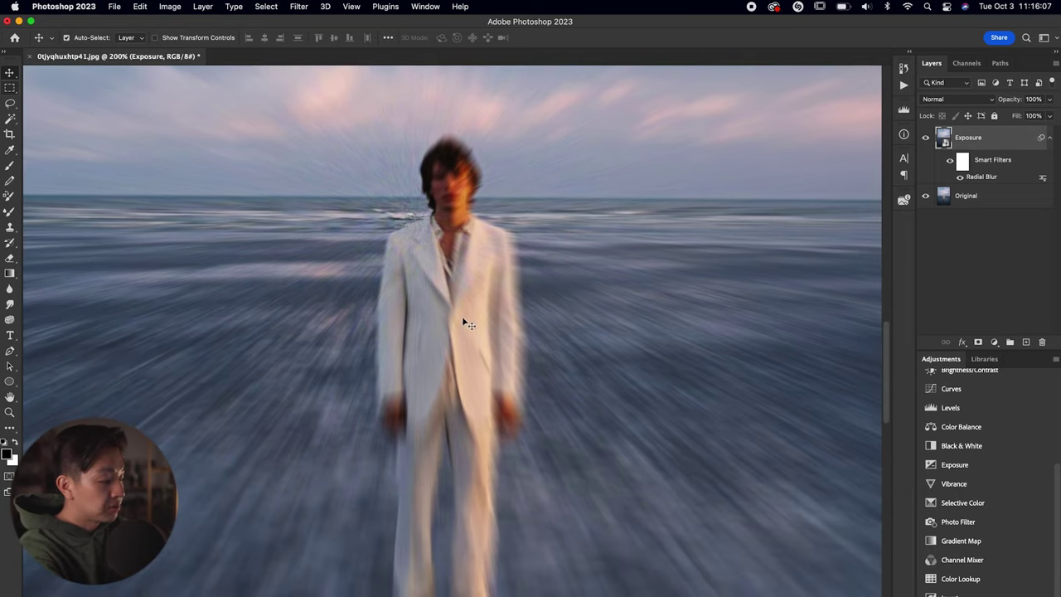
{"action": "key", "text": "super+minus"}
{"action": "key", "text": "super+minus"}
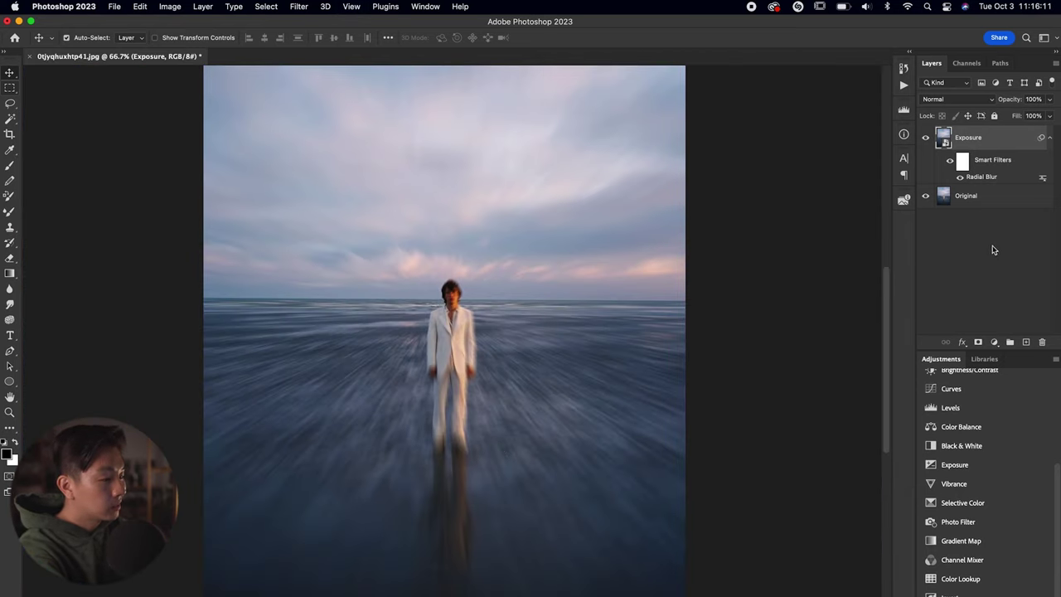
{"action": "left_click", "coordinate": [977, 343]}
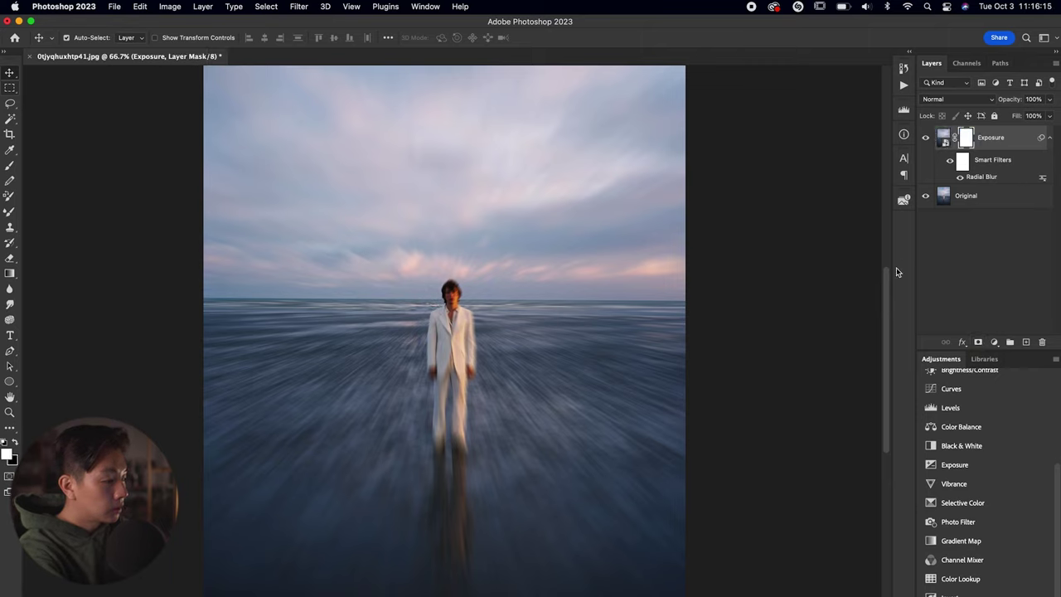
{"action": "key", "text": "b"}
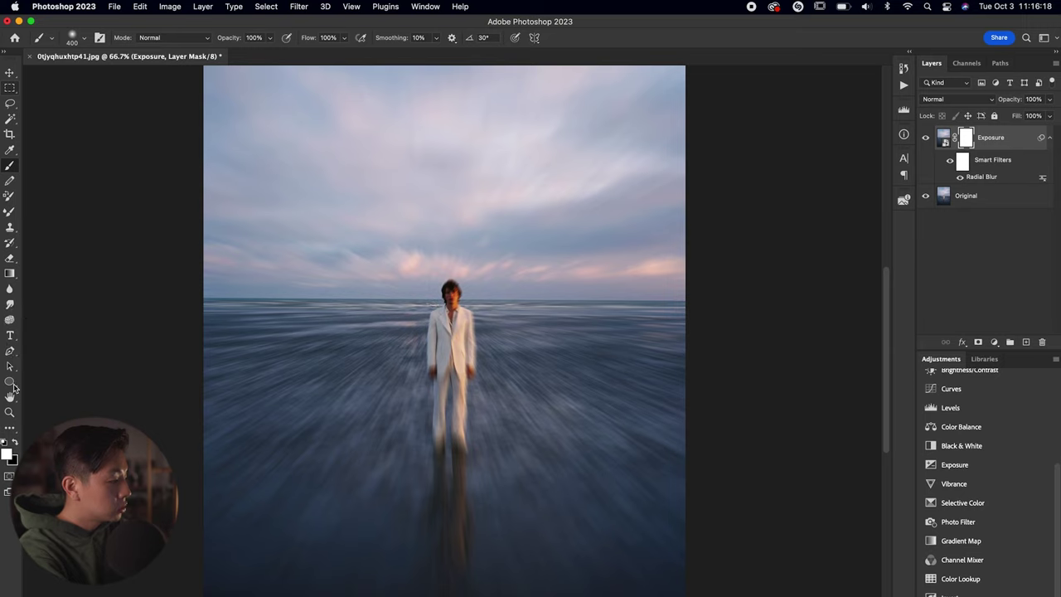
{"action": "left_click", "coordinate": [14, 442]}
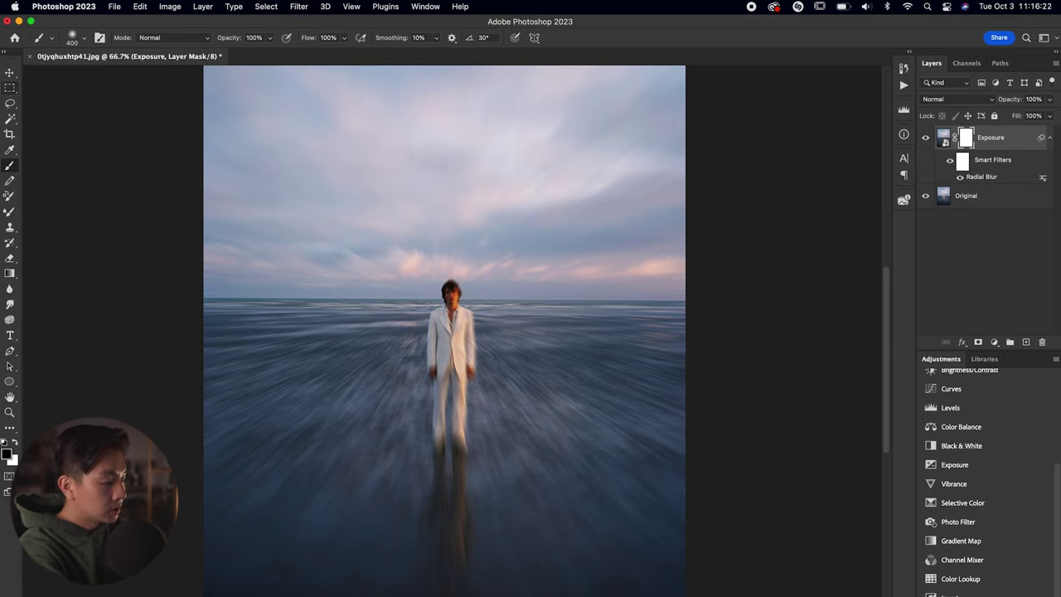
Paint black on the Exposure layer's mask over the man's face and jacket to reveal the sharp photo
{"action": "mouse_move", "coordinate": [507, 294]}
{"action": "left_mouse_down"}
{"action": "mouse_move", "coordinate": [379, 448]}
{"action": "mouse_move", "coordinate": [497, 464]}
{"action": "left_mouse_up"}
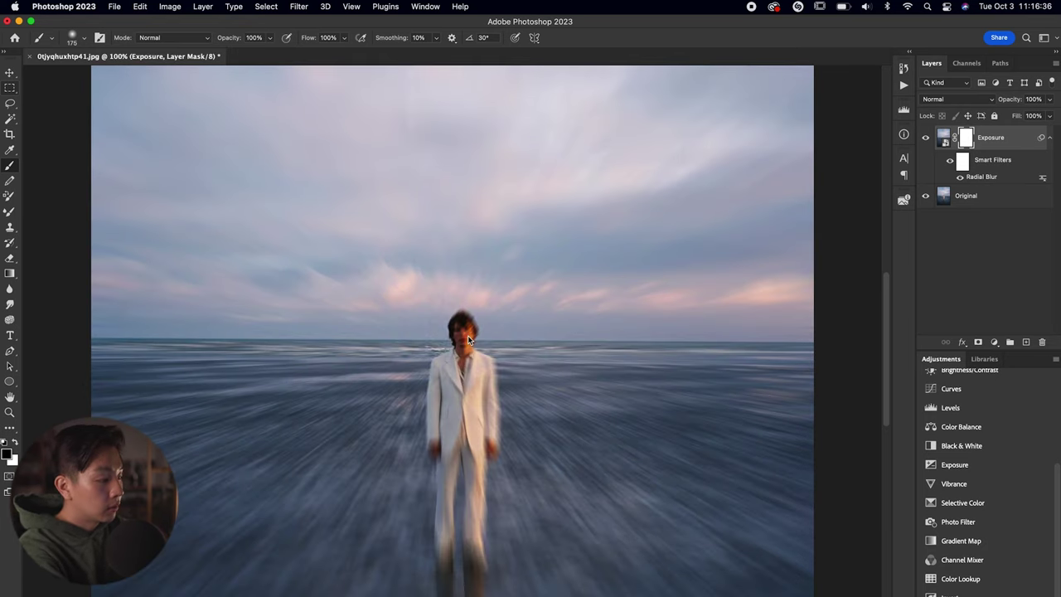
{"action": "key", "text": "super+plus"}
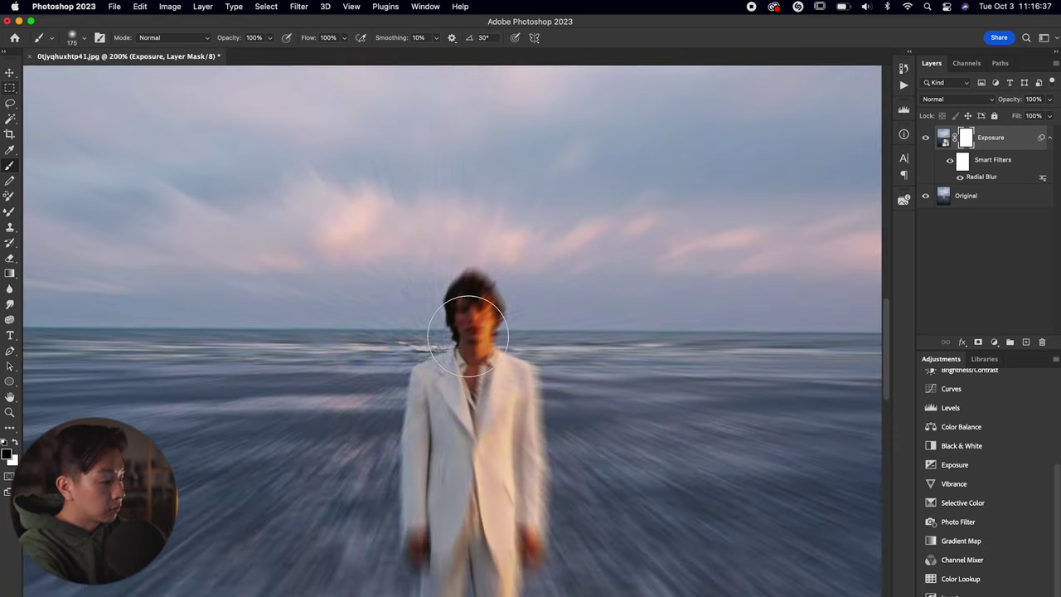
{"action": "mouse_move", "coordinate": [468, 336]}
{"action": "left_mouse_down"}
{"action": "mouse_move", "coordinate": [476, 308]}
{"action": "mouse_move", "coordinate": [476, 369]}
{"action": "mouse_move", "coordinate": [448, 394]}
{"action": "mouse_move", "coordinate": [470, 451]}
{"action": "mouse_move", "coordinate": [488, 449]}
{"action": "mouse_move", "coordinate": [506, 436]}
{"action": "mouse_move", "coordinate": [509, 389]}
{"action": "mouse_move", "coordinate": [508, 505]}
{"action": "mouse_move", "coordinate": [448, 456]}
{"action": "mouse_move", "coordinate": [440, 393]}
{"action": "mouse_move", "coordinate": [450, 522]}
{"action": "mouse_move", "coordinate": [465, 343]}
{"action": "left_mouse_up"}
Using the red mask overlay as a guide, paint white along the jacket's shoulders and outer sleeves to restore the blurred edges
{"action": "key", "text": "super+minus"}
{"action": "key", "text": "super+minus"}
{"action": "key", "text": "backslash"}
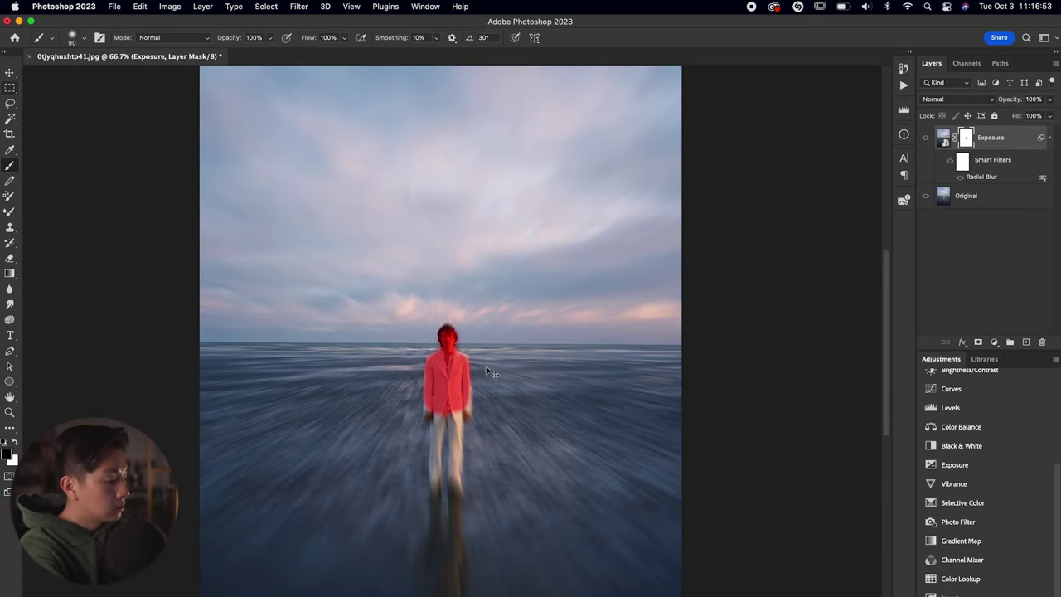
{"action": "key", "text": "super+plus"}
{"action": "key", "text": "super+plus"}
{"action": "key", "text": "super+plus"}
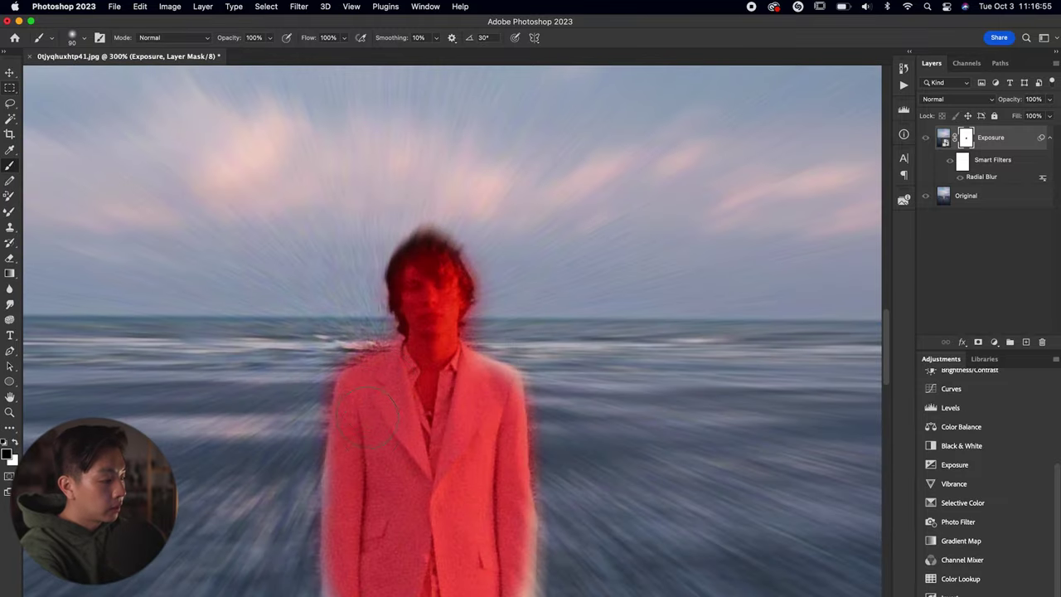
{"action": "key", "text": "x"}
{"action": "mouse_move", "coordinate": [319, 405]}
{"action": "left_mouse_down"}
{"action": "mouse_move", "coordinate": [315, 300]}
{"action": "mouse_move", "coordinate": [298, 286]}
{"action": "left_mouse_up"}
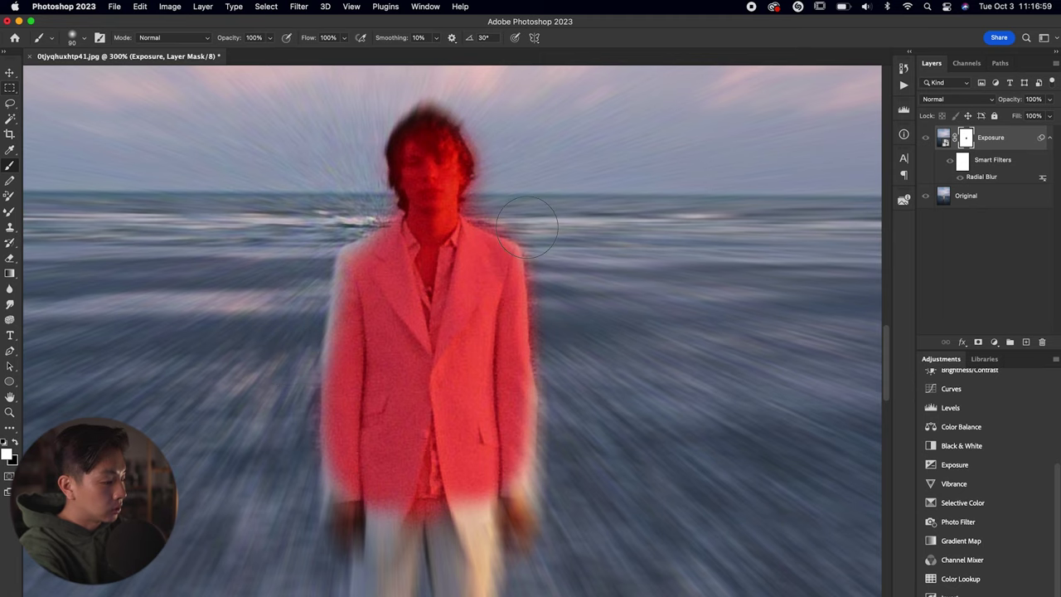
{"action": "mouse_move", "coordinate": [534, 215]}
{"action": "left_mouse_down"}
{"action": "mouse_move", "coordinate": [516, 282]}
{"action": "mouse_move", "coordinate": [527, 352]}
{"action": "left_mouse_up"}
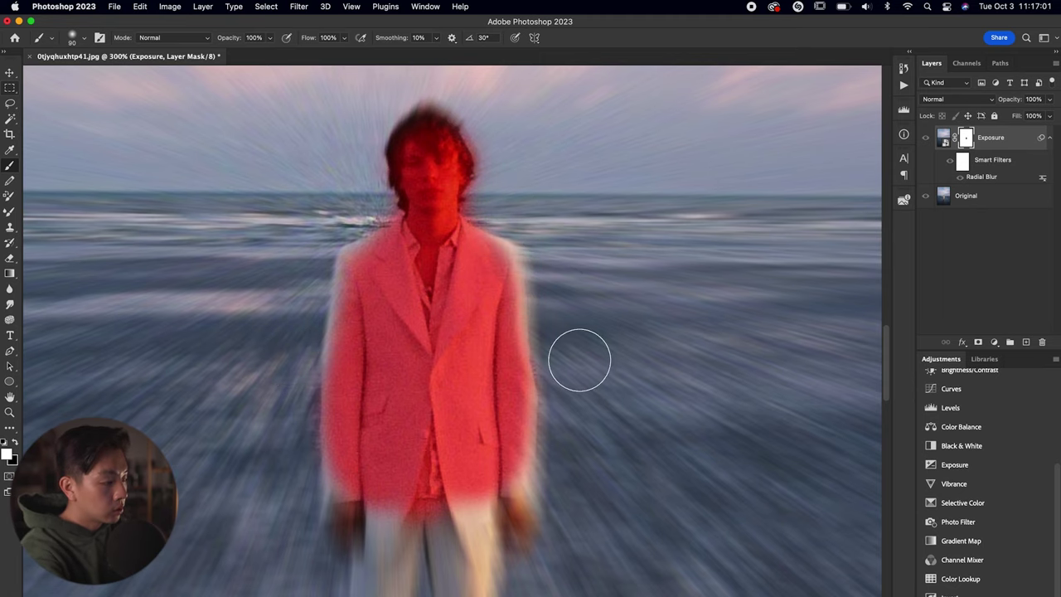
{"action": "key", "text": "backslash"}
{"action": "key", "text": "super+1"}
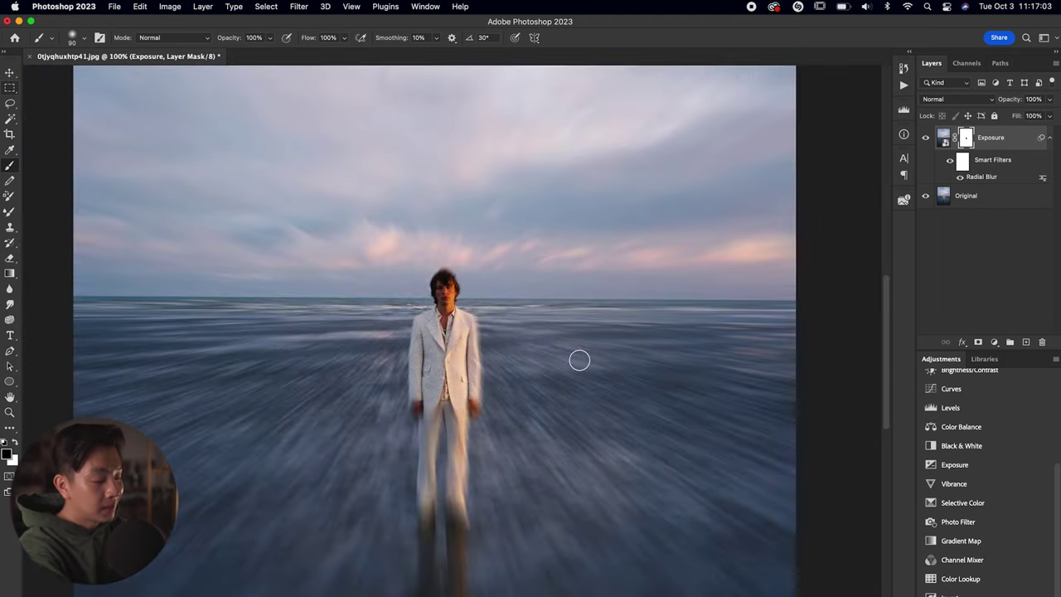
Toggle the Exposure layer's visibility to compare the whole photo with and without the zoom blur
{"action": "key", "text": "super+0"}
{"action": "key", "text": "v"}
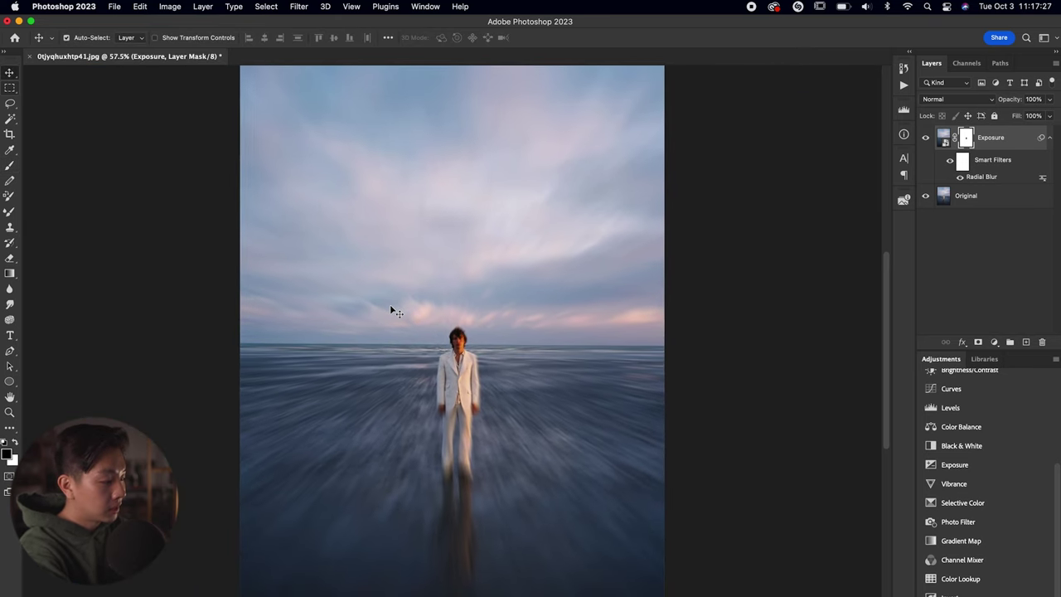
{"action": "key", "text": "super+minus"}
{"action": "left_click", "coordinate": [926, 137]}
{"action": "left_click", "coordinate": [928, 141]}
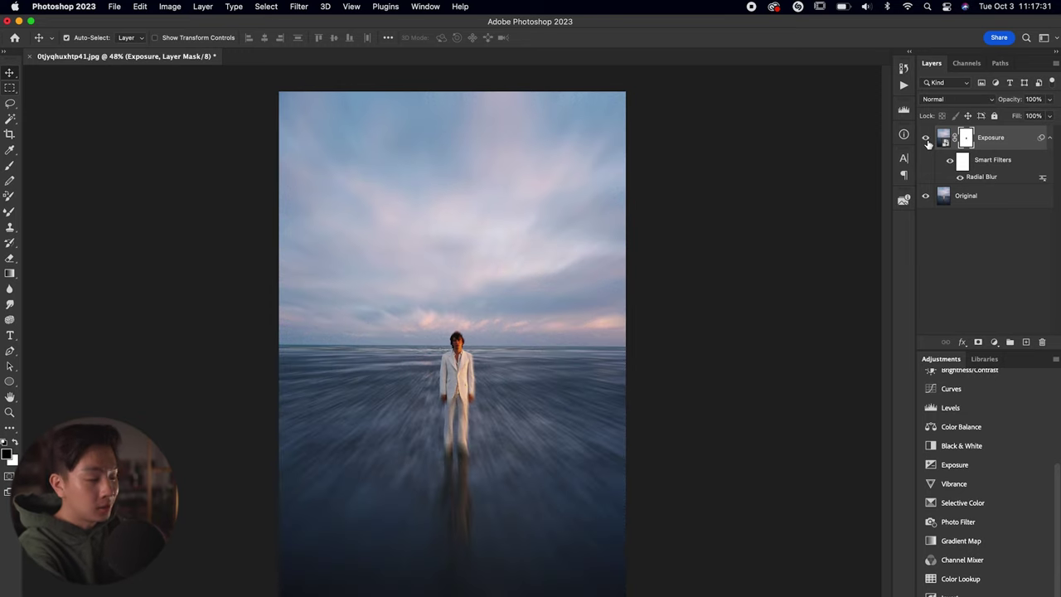
{"action": "left_click", "coordinate": [926, 137]}
{"action": "left_click", "coordinate": [926, 138]}
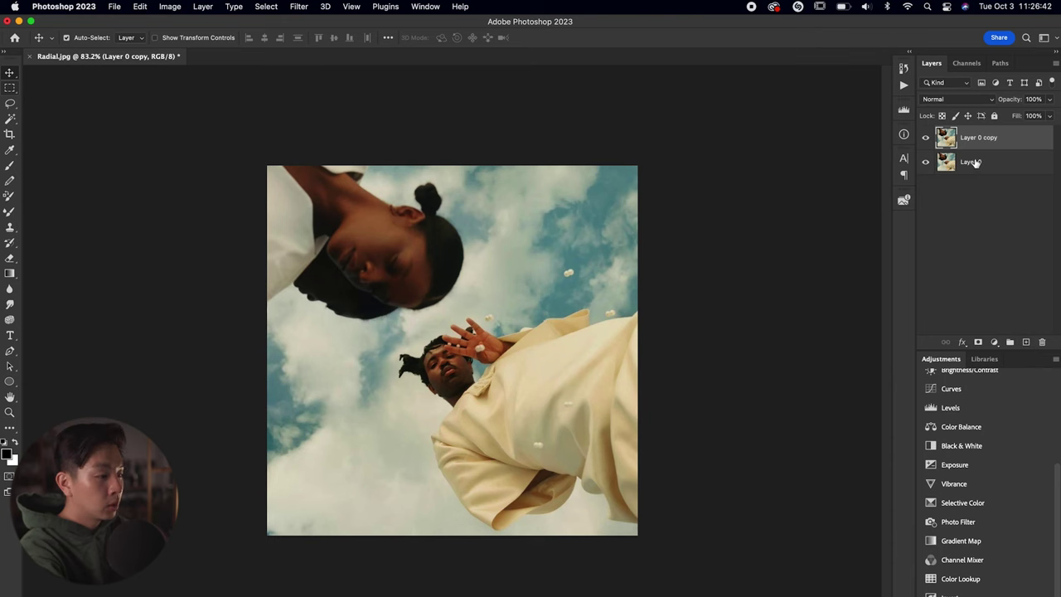
Rename the bottom photo layer, Layer 0, as Original
{"action": "left_click", "coordinate": [974, 163]}
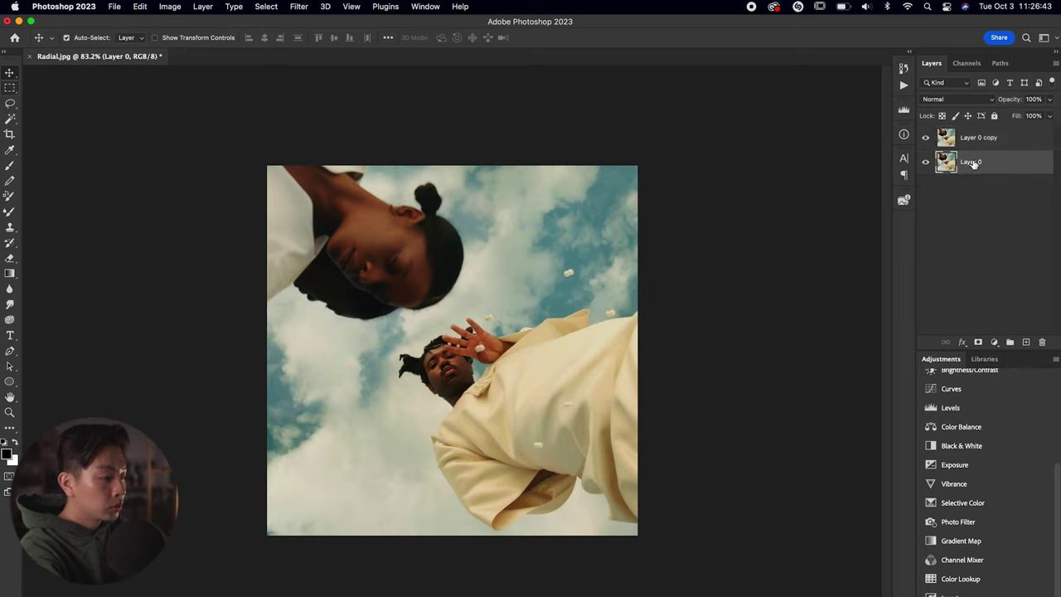
{"action": "type", "text": "Original"}
{"action": "key", "text": "shift+Tab"}
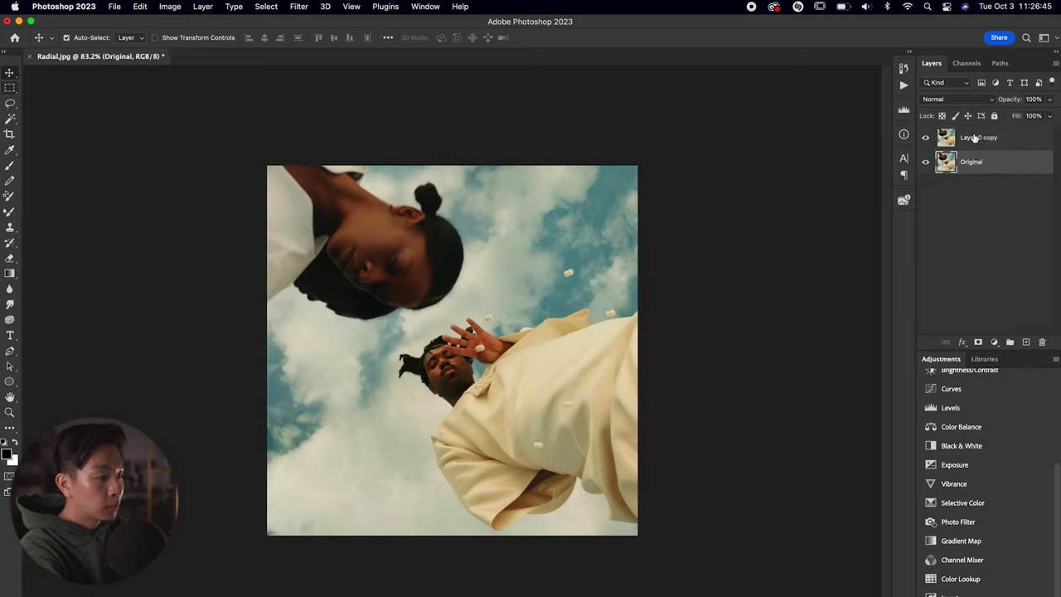
Rename the duplicated layer as Exposure and convert it to a smart object
{"action": "type", "text": "Expos"}
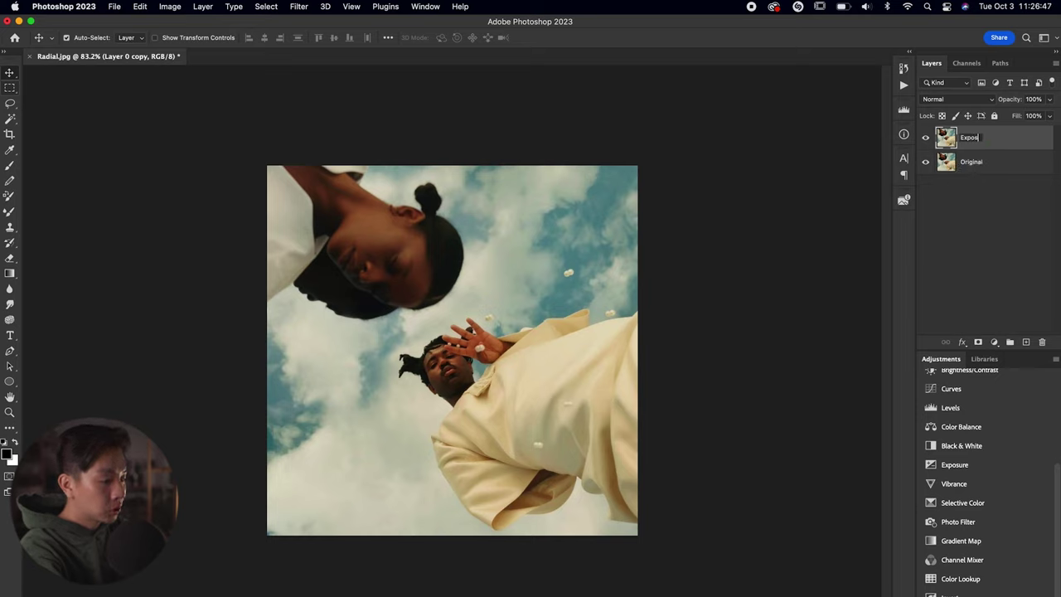
{"action": "type", "text": "ure"}
{"action": "key", "text": "Return"}
{"action": "right_click", "coordinate": [966, 142]}
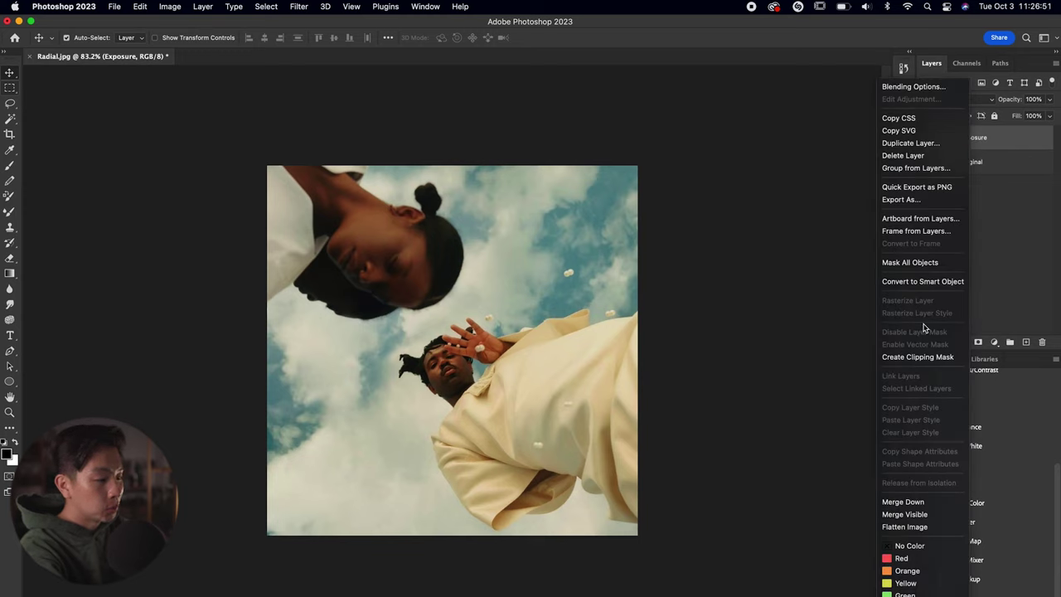
{"action": "left_click", "coordinate": [925, 281]}
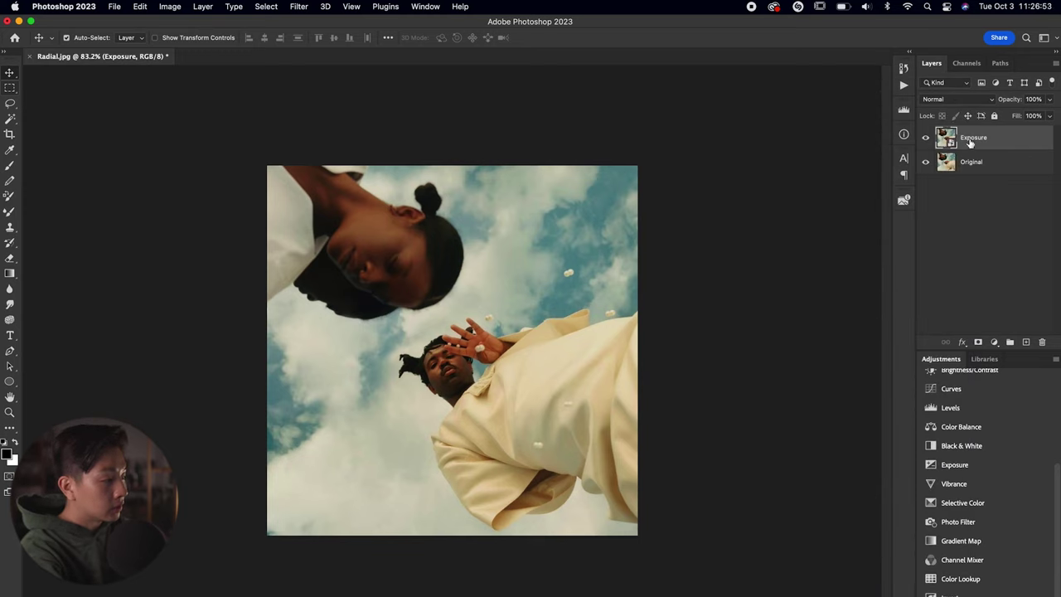
Try a Radial Blur smart filter on the Exposure layer with the Spin method and an amount of 60
{"action": "left_click", "coordinate": [300, 7]}
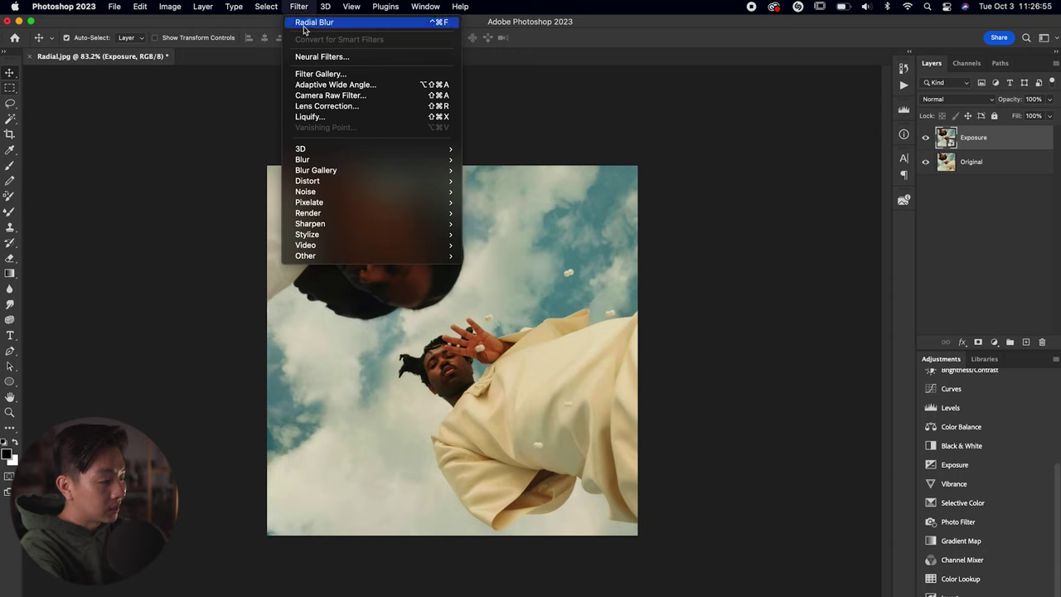
{"action": "mouse_move", "coordinate": [334, 158]}
{"action": "left_click", "coordinate": [495, 233]}
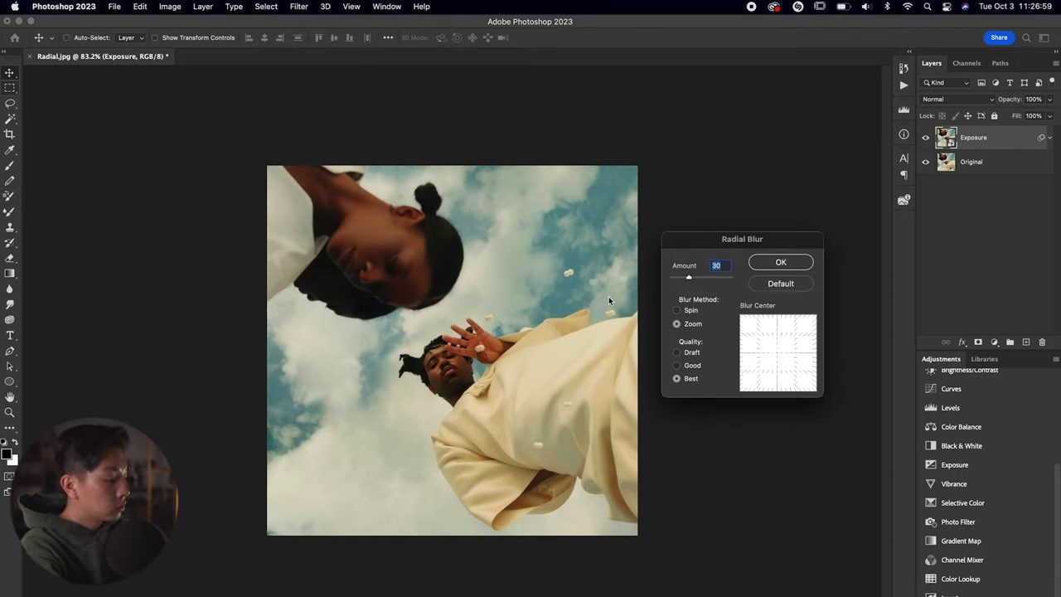
{"action": "left_click", "coordinate": [678, 310]}
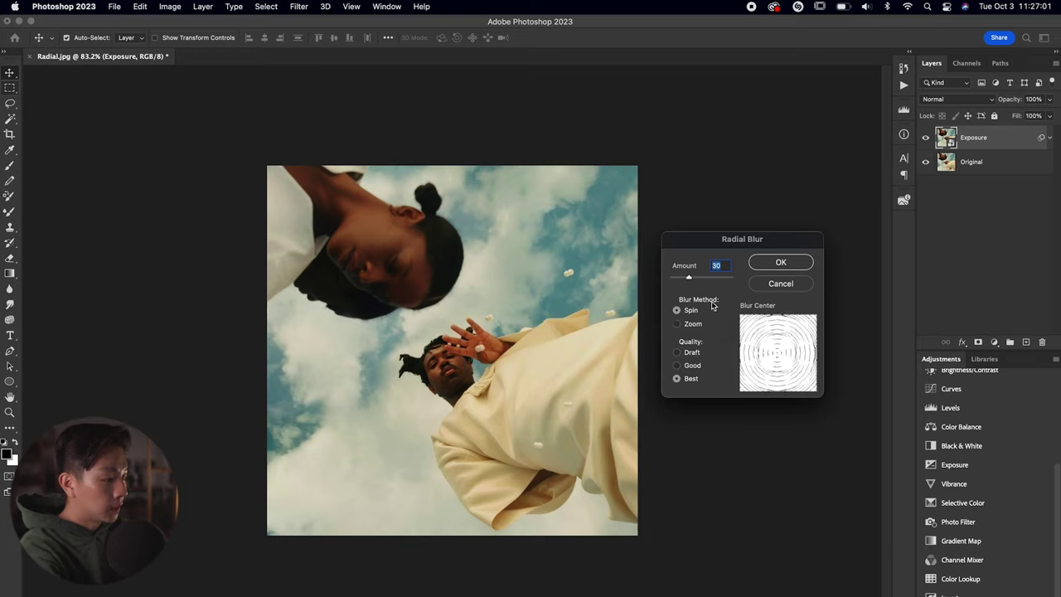
{"action": "mouse_move", "coordinate": [692, 277]}
{"action": "left_mouse_down"}
{"action": "mouse_move", "coordinate": [678, 280]}
{"action": "mouse_move", "coordinate": [702, 280]}
{"action": "left_mouse_up"}
{"action": "mouse_move", "coordinate": [780, 360]}
{"action": "left_mouse_down"}
{"action": "mouse_move", "coordinate": [754, 350]}
{"action": "mouse_move", "coordinate": [794, 334]}
{"action": "mouse_move", "coordinate": [757, 337]}
{"action": "mouse_move", "coordinate": [779, 359]}
{"action": "left_mouse_up"}
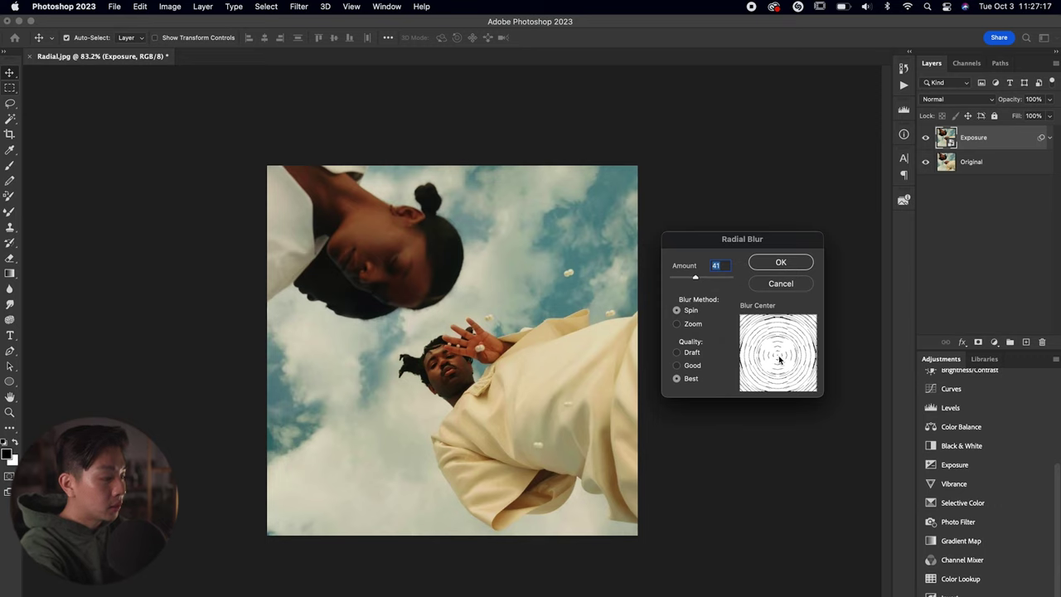
{"action": "left_click_drag", "start_coordinate": [695, 277], "coordinate": [706, 279]}
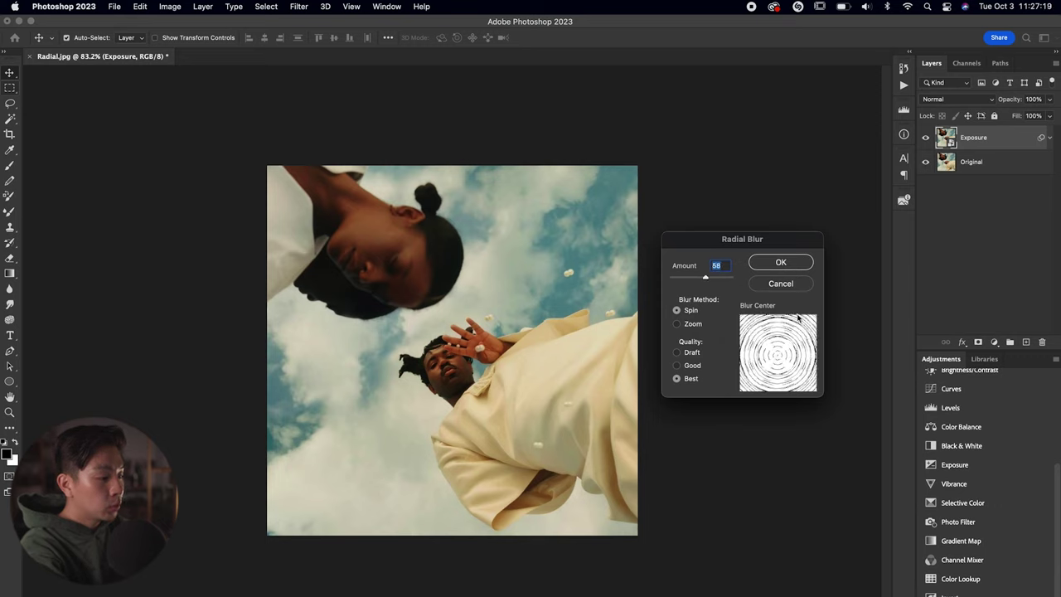
{"action": "type", "text": "60"}
{"action": "left_click", "coordinate": [783, 262]}
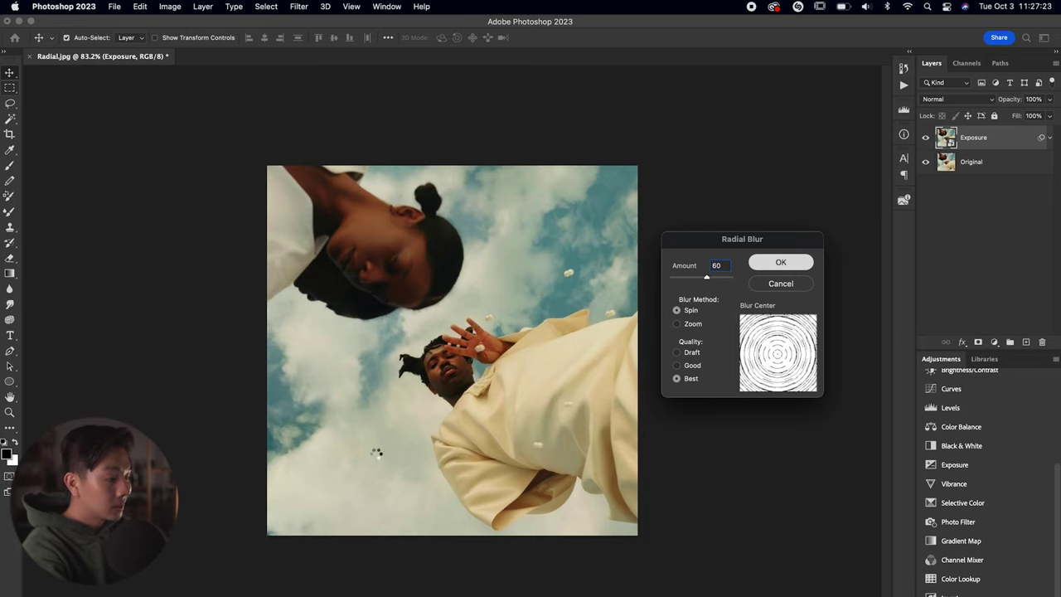
Undo the Radial Blur on the Exposure layer
{"action": "scroll", "coordinate": [448, 351], "scroll_direction": "up", "scroll_amount": 3}
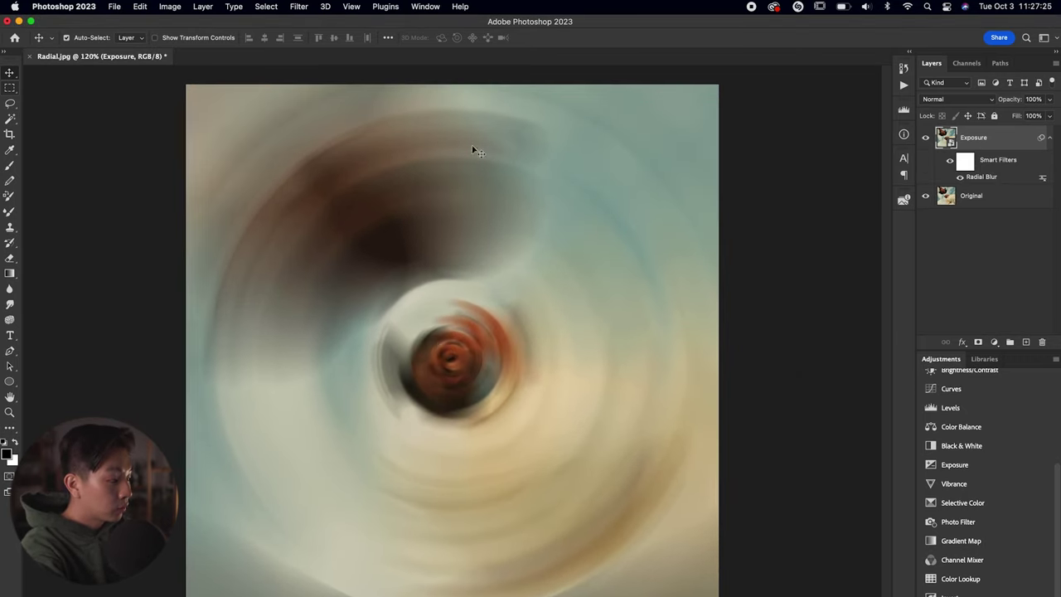
{"action": "scroll", "coordinate": [457, 422], "scroll_direction": "down", "scroll_amount": 2}
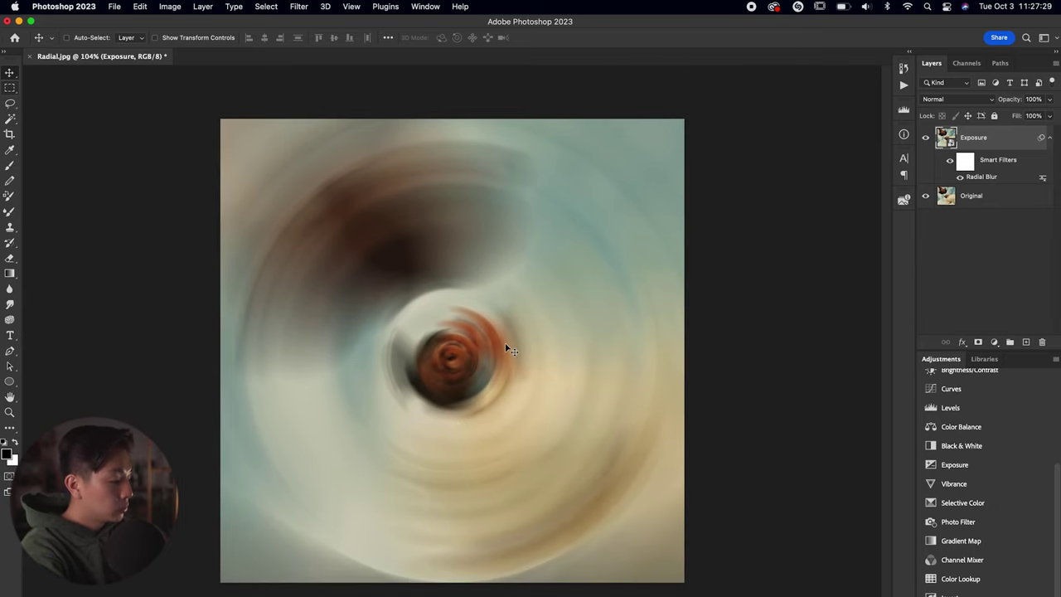
{"action": "key", "text": "super+z"}
Apply a Radial Blur smart filter to the Exposure layer using the Spin method with an amount of 9
{"action": "left_click", "coordinate": [298, 7]}
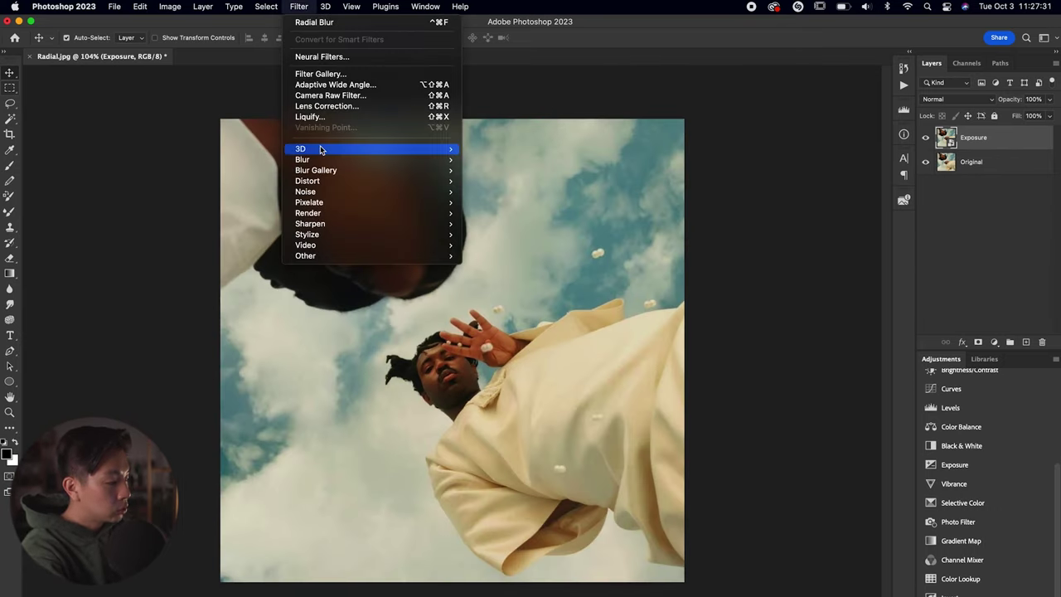
{"action": "mouse_move", "coordinate": [320, 162]}
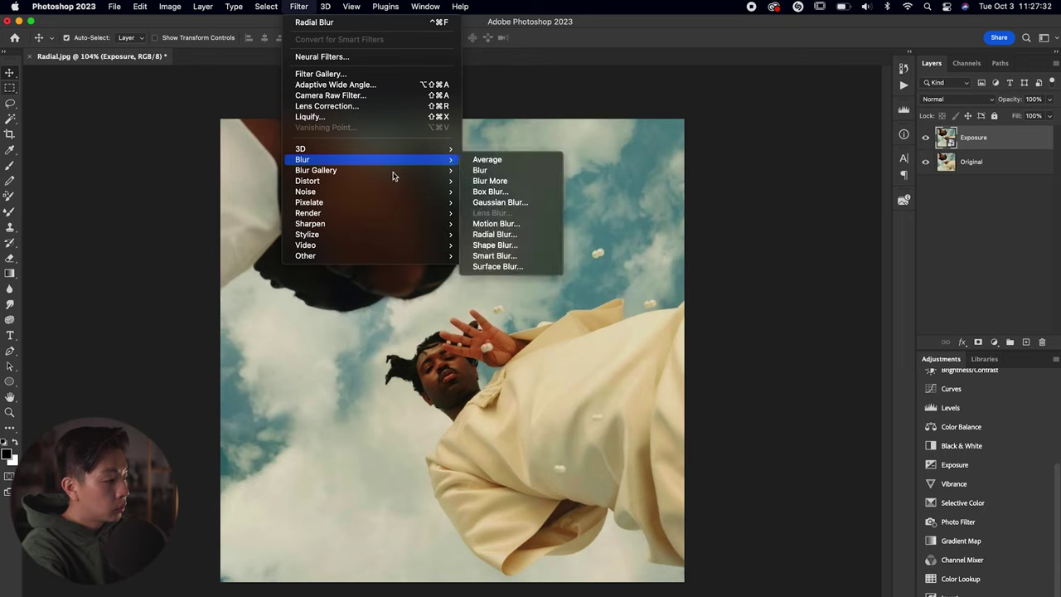
{"action": "left_click", "coordinate": [519, 237]}
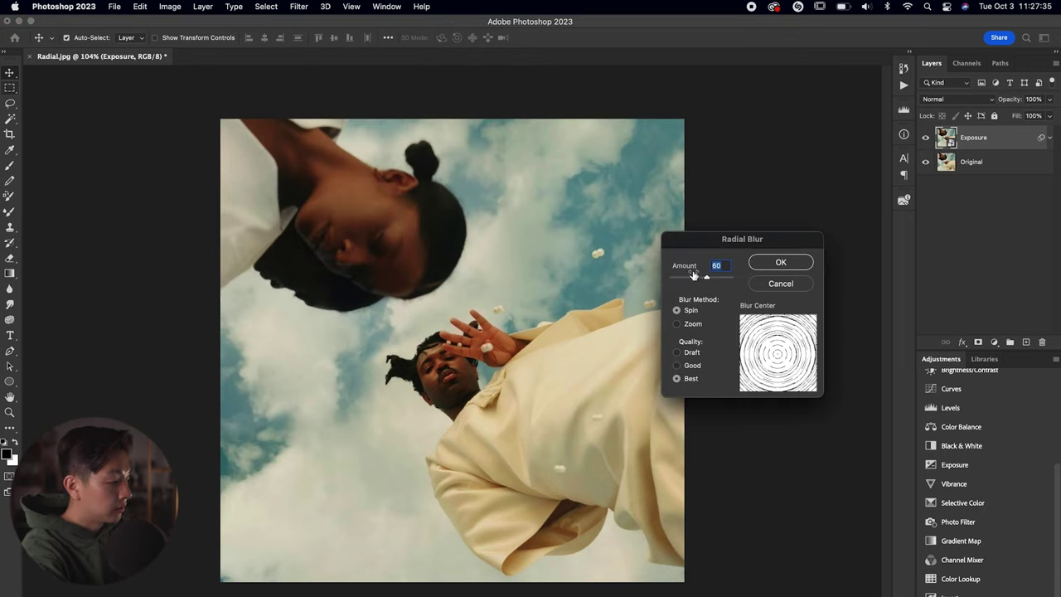
{"action": "left_click_drag", "start_coordinate": [694, 274], "coordinate": [687, 280]}
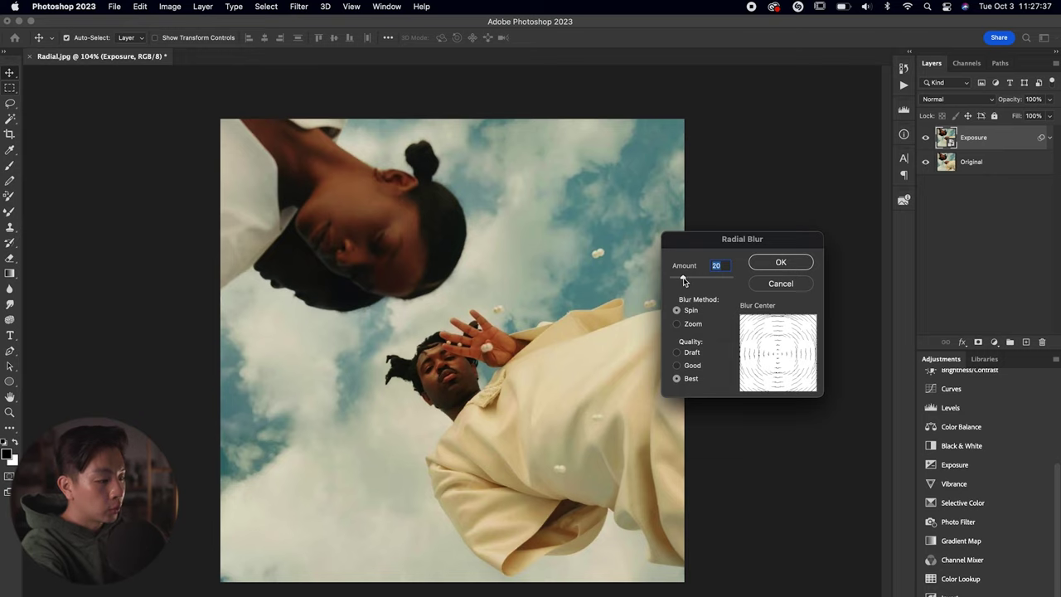
{"action": "left_click_drag", "start_coordinate": [684, 281], "coordinate": [679, 280]}
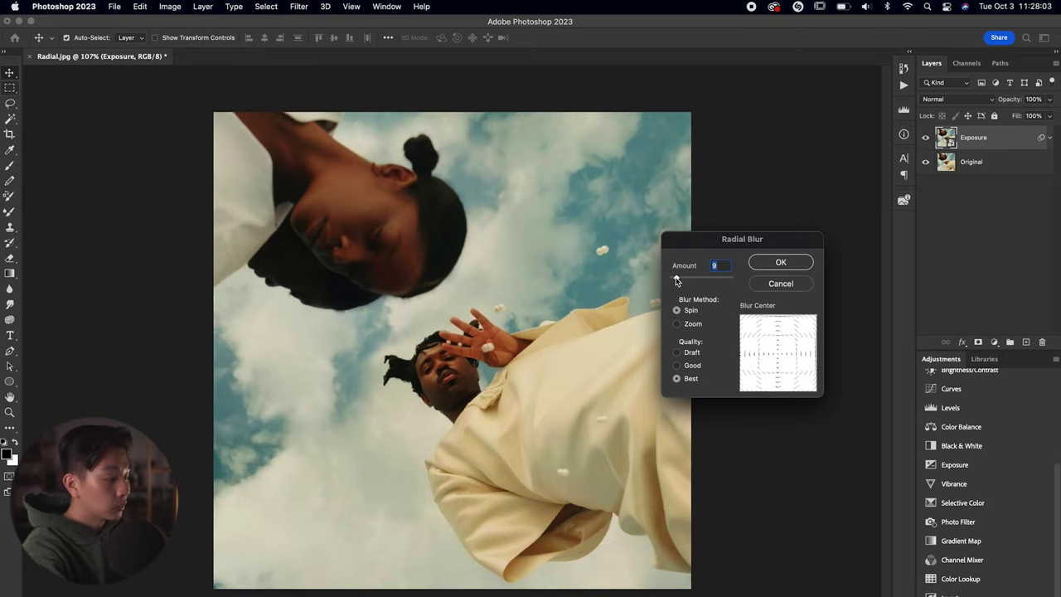
{"action": "key", "text": "Return"}
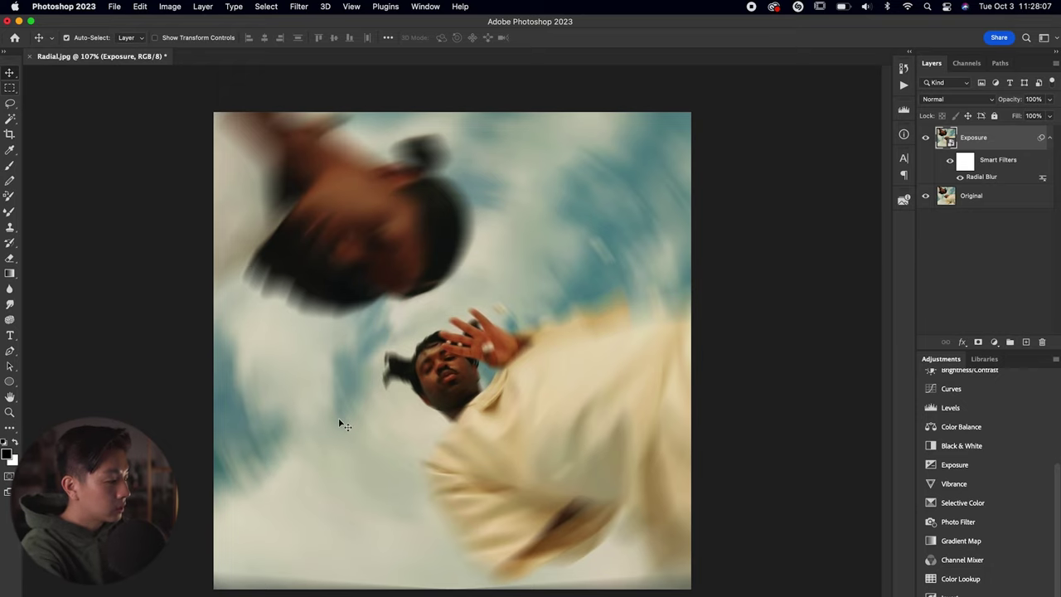
Add a white layer mask to the Exposure layer and activate the Brush tool for painting on it
{"action": "scroll", "coordinate": [345, 424], "scroll_direction": "up", "scroll_amount": 5}
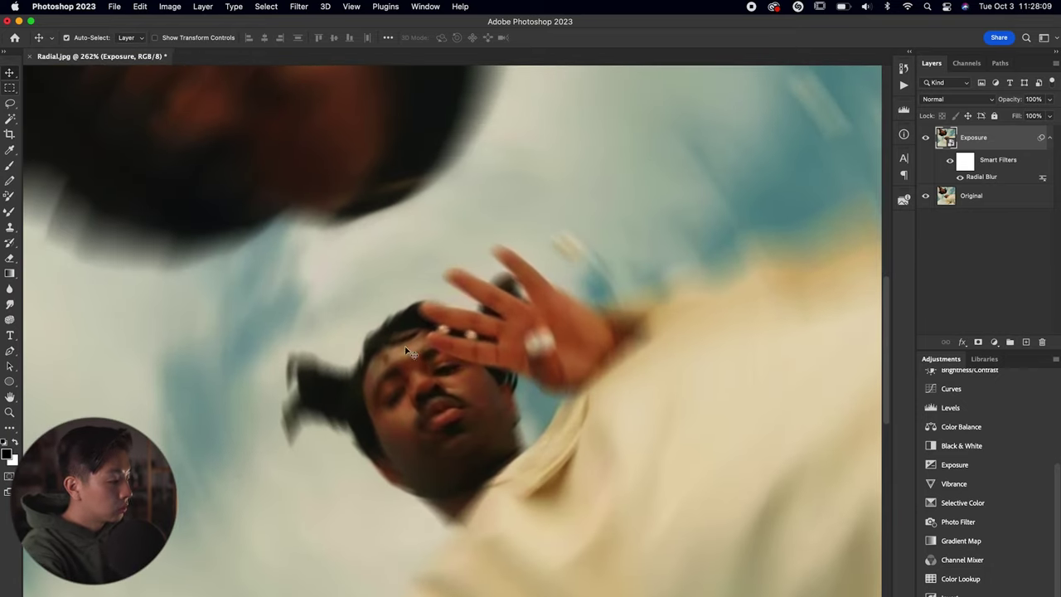
{"action": "scroll", "coordinate": [418, 449], "scroll_direction": "down", "scroll_amount": 5}
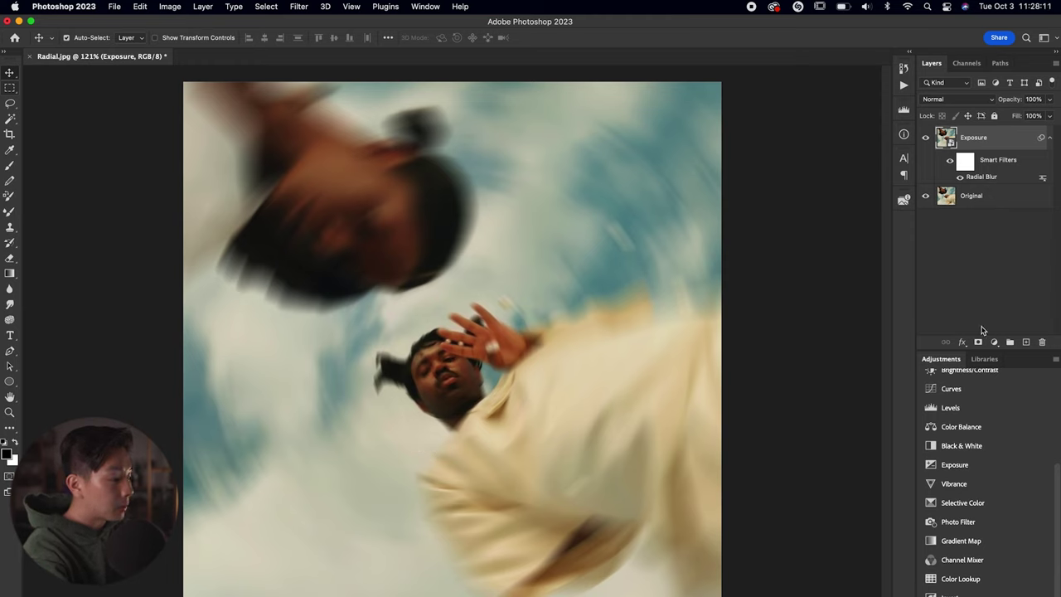
{"action": "left_click", "coordinate": [978, 342]}
{"action": "key", "text": "b"}
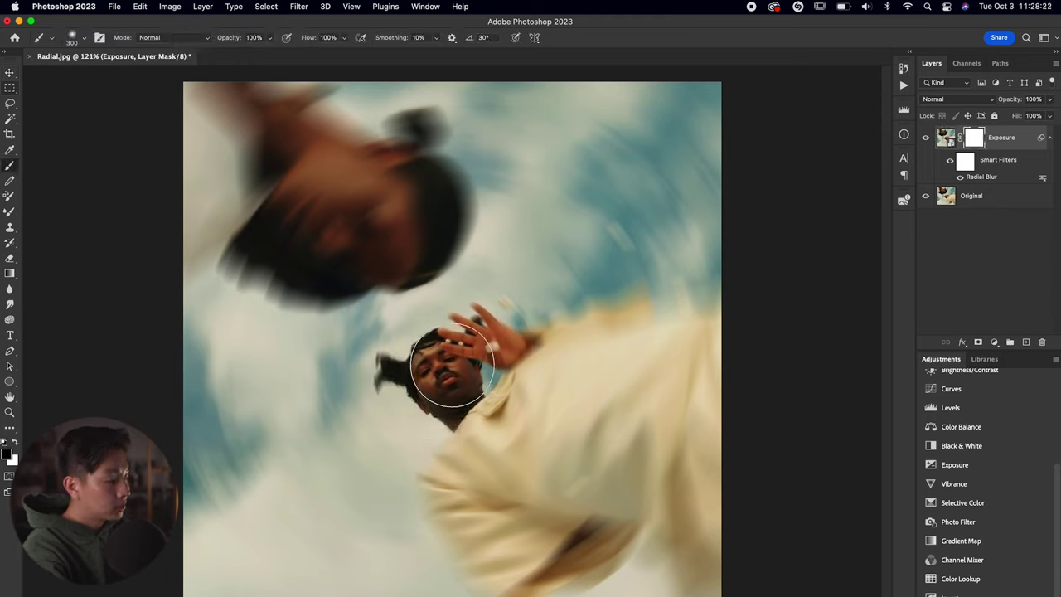
Paint black on the Exposure mask over the central man's head, hand and collar and the upper figure's face, checking coverage with the mask overlay
{"action": "mouse_move", "coordinate": [464, 396]}
{"action": "left_mouse_down"}
{"action": "mouse_move", "coordinate": [442, 338]}
{"action": "mouse_move", "coordinate": [499, 330]}
{"action": "mouse_move", "coordinate": [492, 390]}
{"action": "mouse_move", "coordinate": [396, 346]}
{"action": "mouse_move", "coordinate": [446, 290]}
{"action": "mouse_move", "coordinate": [521, 332]}
{"action": "mouse_move", "coordinate": [489, 415]}
{"action": "left_mouse_up"}
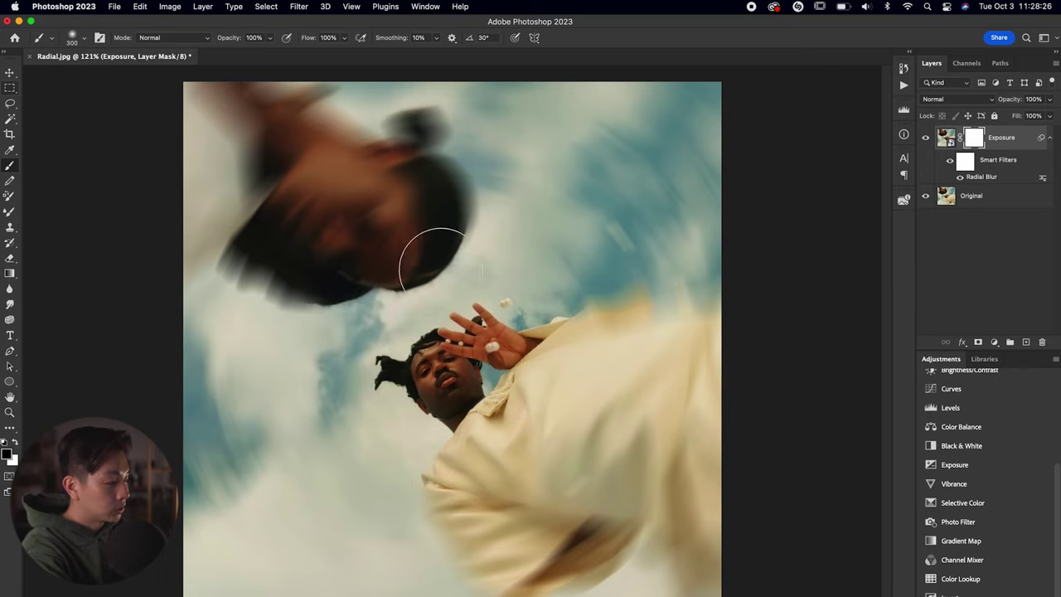
{"action": "key", "text": "bracketright"}
{"action": "left_click_drag", "start_coordinate": [390, 279], "coordinate": [421, 280]}
{"action": "key", "text": "x"}
{"action": "key", "text": "super+1"}
{"action": "key", "text": "backslash"}
{"action": "key", "text": "backslash"}
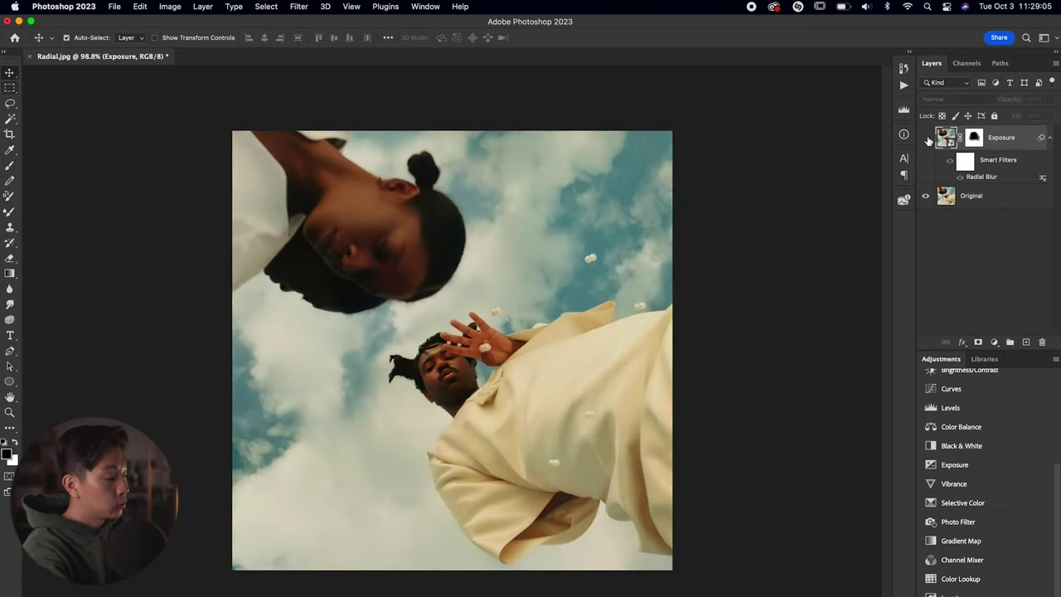
Compare the photo with and without the spin blur by toggling the Exposure layer's visibility
{"action": "left_click", "coordinate": [927, 138]}
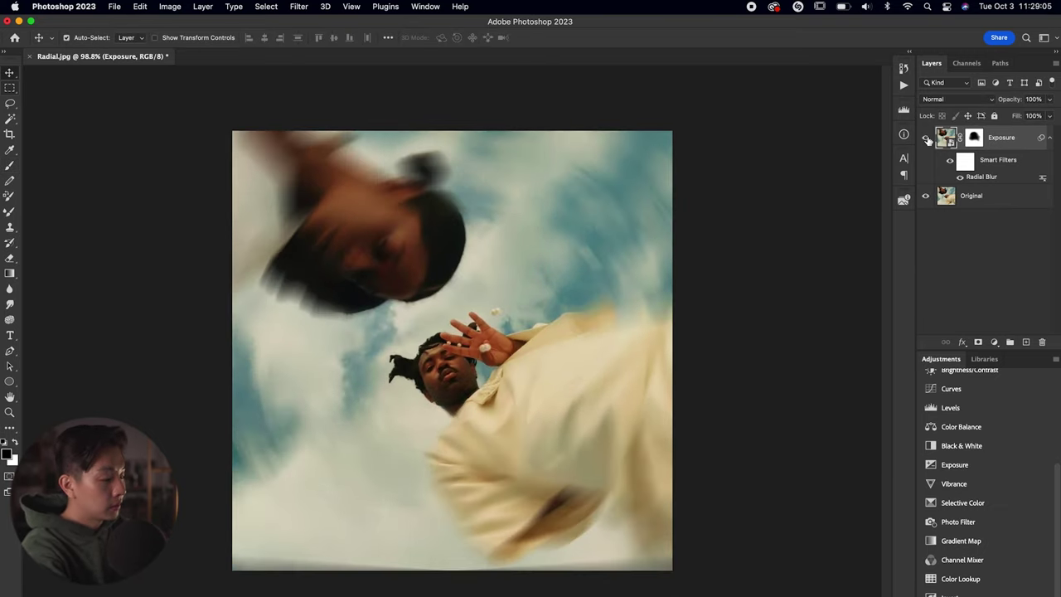
{"action": "scroll", "coordinate": [454, 273], "scroll_direction": "down", "scroll_amount": 2}
{"action": "scroll", "coordinate": [454, 273], "scroll_direction": "up", "scroll_amount": 4}
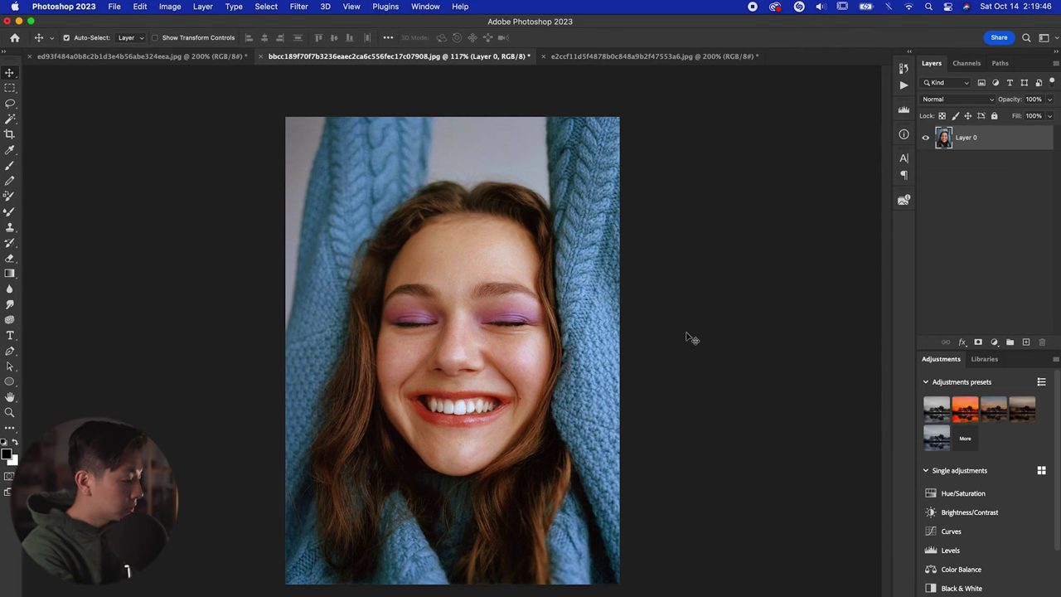
Convert the smiling woman's portrait layer to a smart object and apply a Gaussian Blur with a radius of 21.9 pixels
{"action": "right_click", "coordinate": [984, 144]}
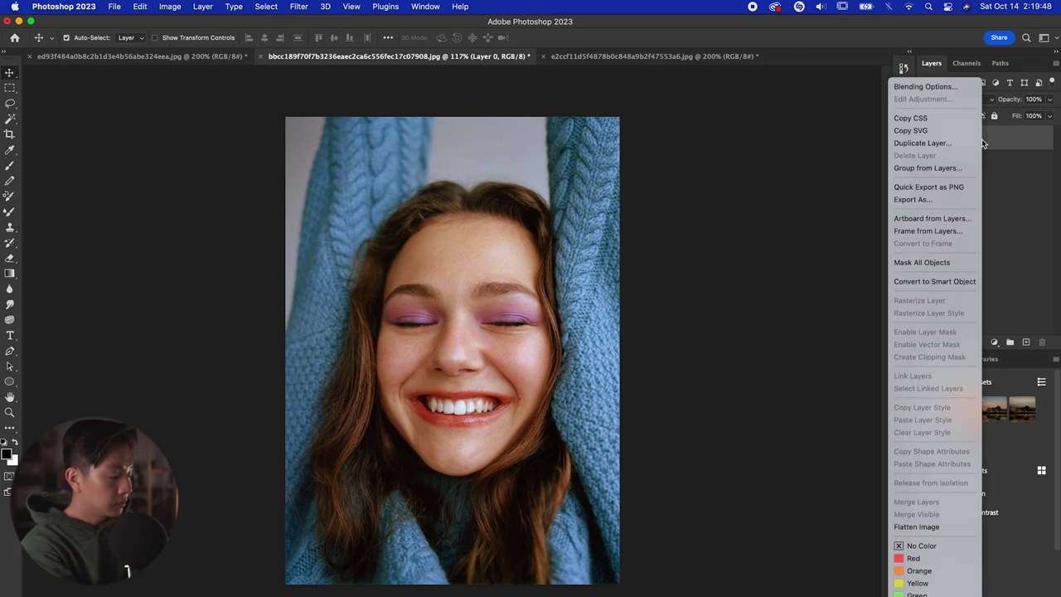
{"action": "left_click", "coordinate": [942, 282]}
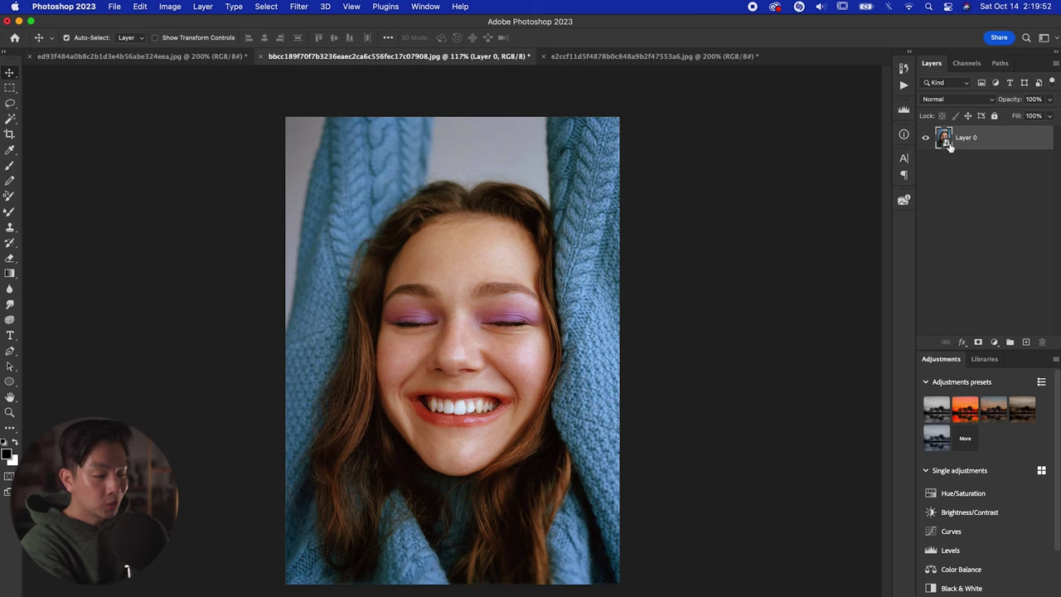
{"action": "left_click", "coordinate": [303, 6]}
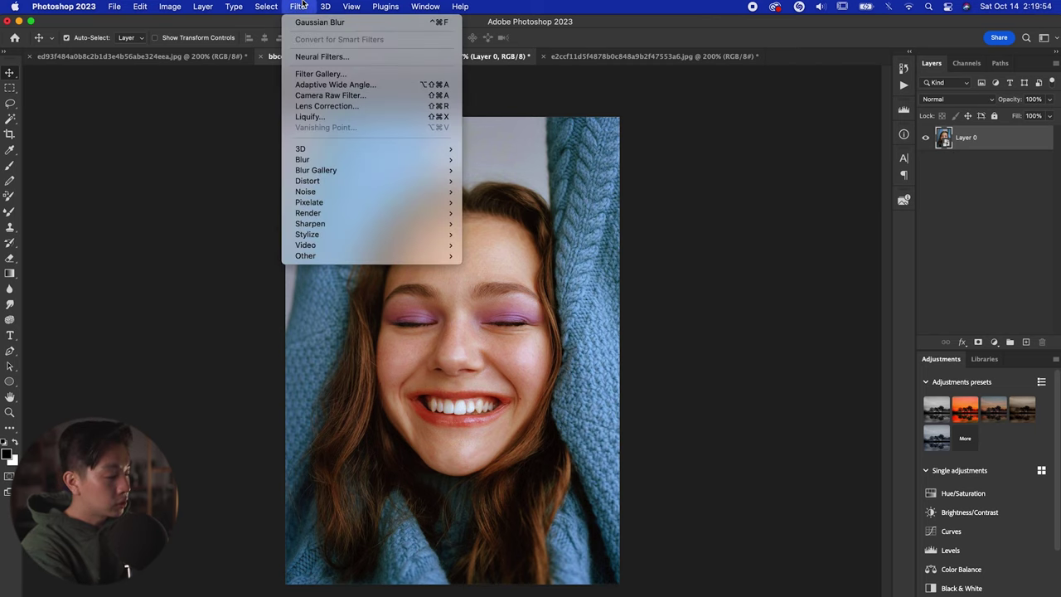
{"action": "mouse_move", "coordinate": [431, 158]}
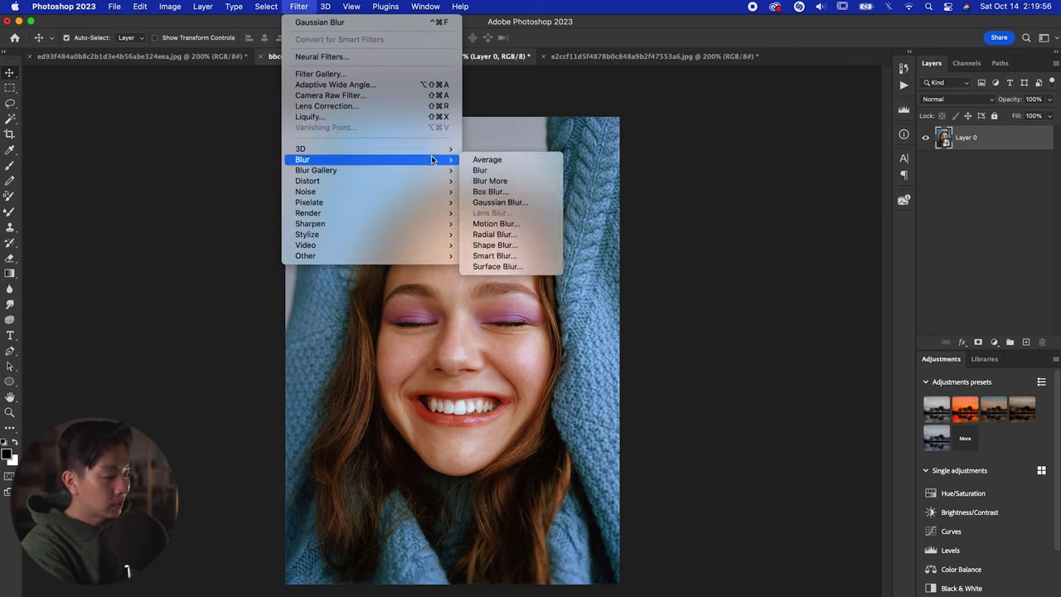
{"action": "left_click", "coordinate": [526, 205]}
{"action": "left_click_drag", "start_coordinate": [718, 369], "coordinate": [756, 373]}
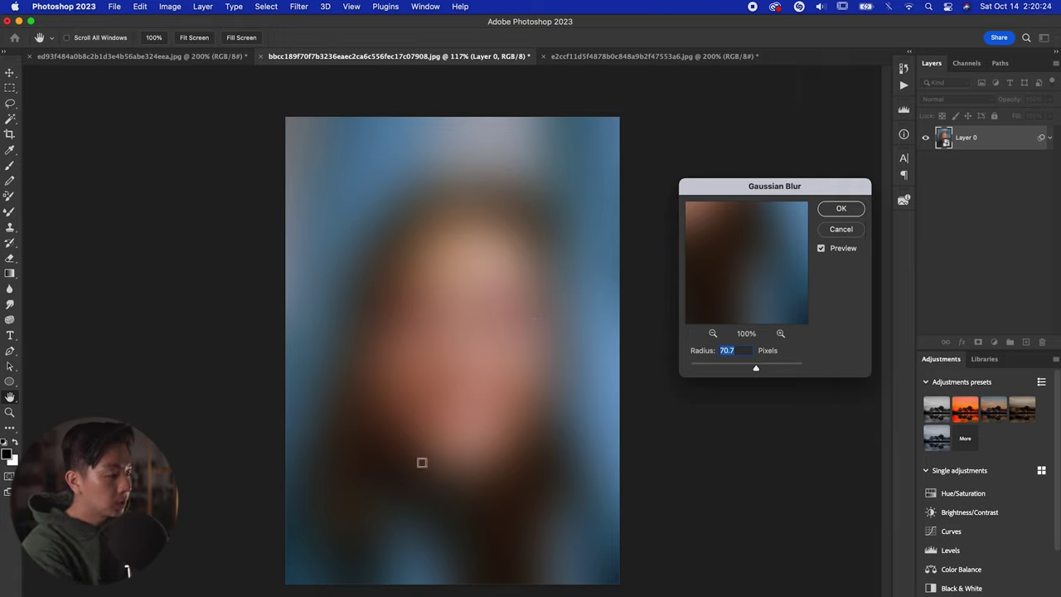
{"action": "left_click_drag", "start_coordinate": [757, 370], "coordinate": [743, 371]}
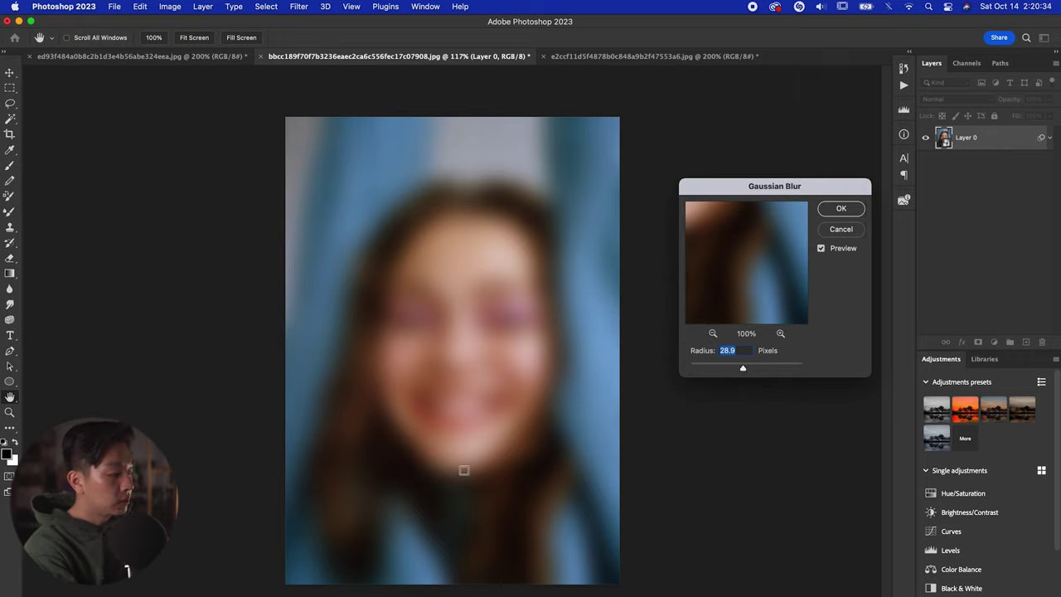
{"action": "mouse_move", "coordinate": [744, 368]}
{"action": "left_mouse_down"}
{"action": "mouse_move", "coordinate": [758, 370]}
{"action": "mouse_move", "coordinate": [742, 372]}
{"action": "left_mouse_up"}
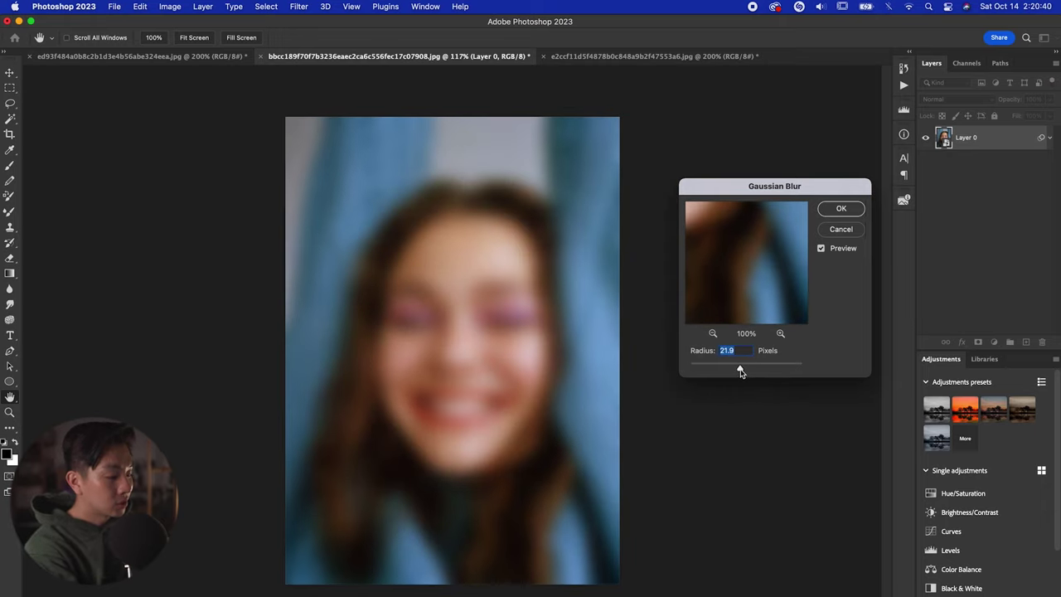
{"action": "left_click", "coordinate": [841, 208]}
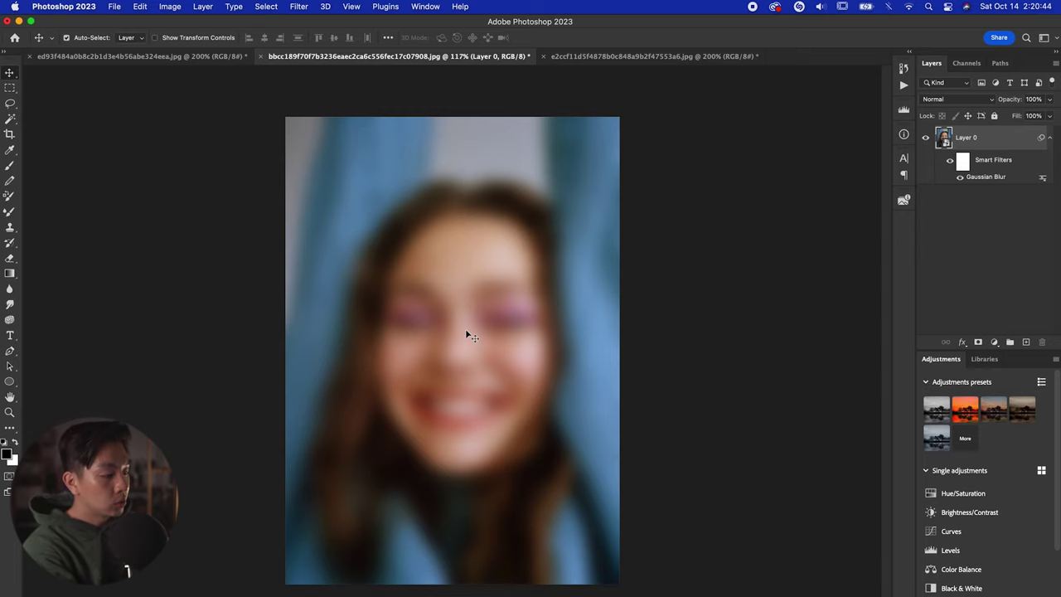
{"action": "scroll", "coordinate": [465, 329], "scroll_direction": "up", "scroll_amount": 1}
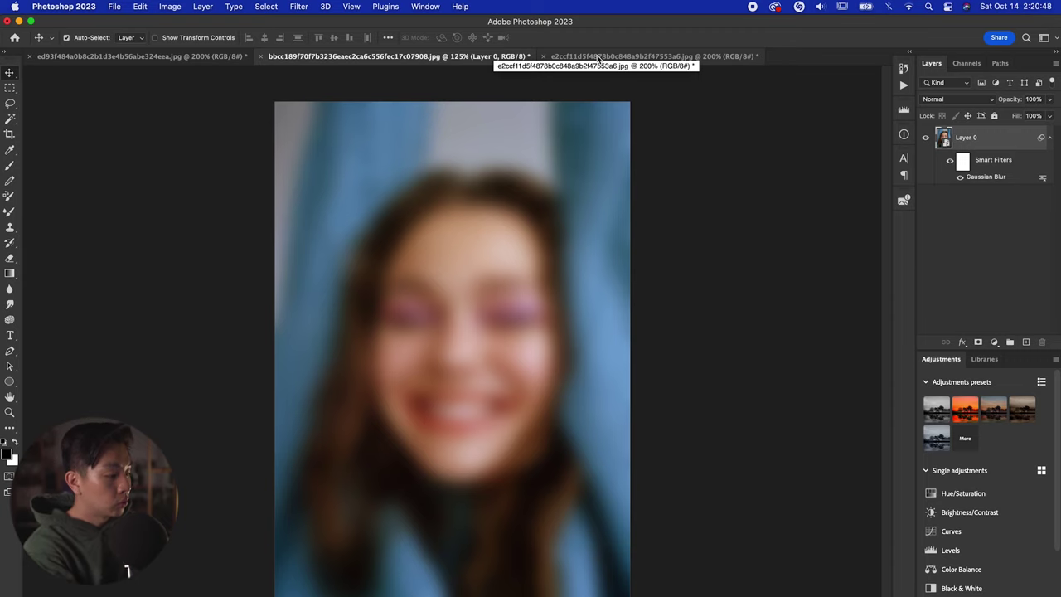
Switch to the black-and-white profile portrait and convert its Background layer to a smart object
{"action": "left_click", "coordinate": [198, 58]}
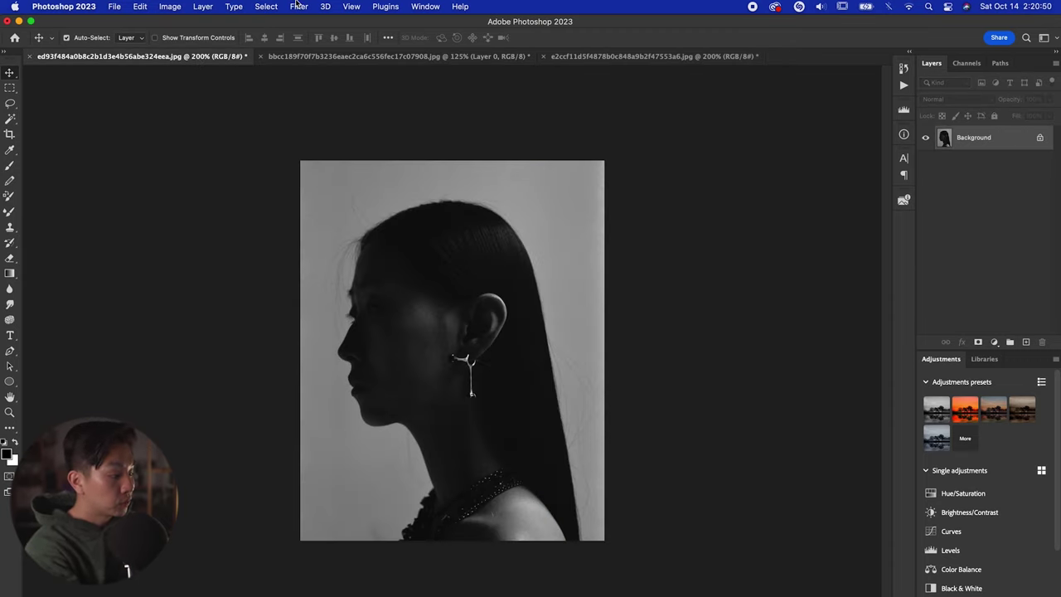
{"action": "right_click", "coordinate": [971, 137]}
{"action": "left_click", "coordinate": [912, 240]}
Apply a Gaussian Blur to the profile portrait, trying radii of 3.8 and 53.1 pixels before choosing a moderate radius between them
{"action": "left_click", "coordinate": [299, 6]}
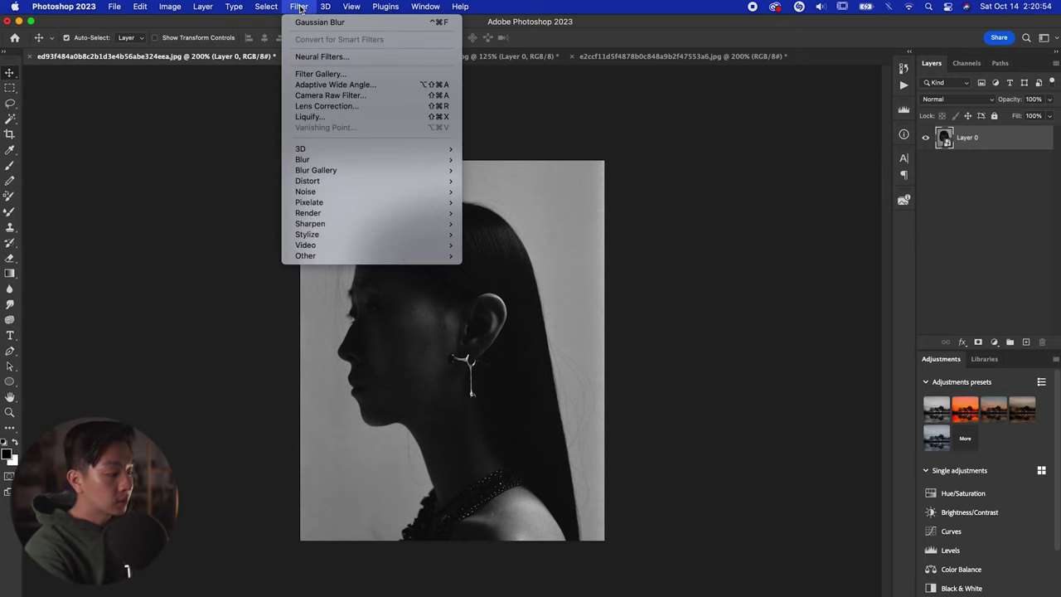
{"action": "mouse_move", "coordinate": [377, 160]}
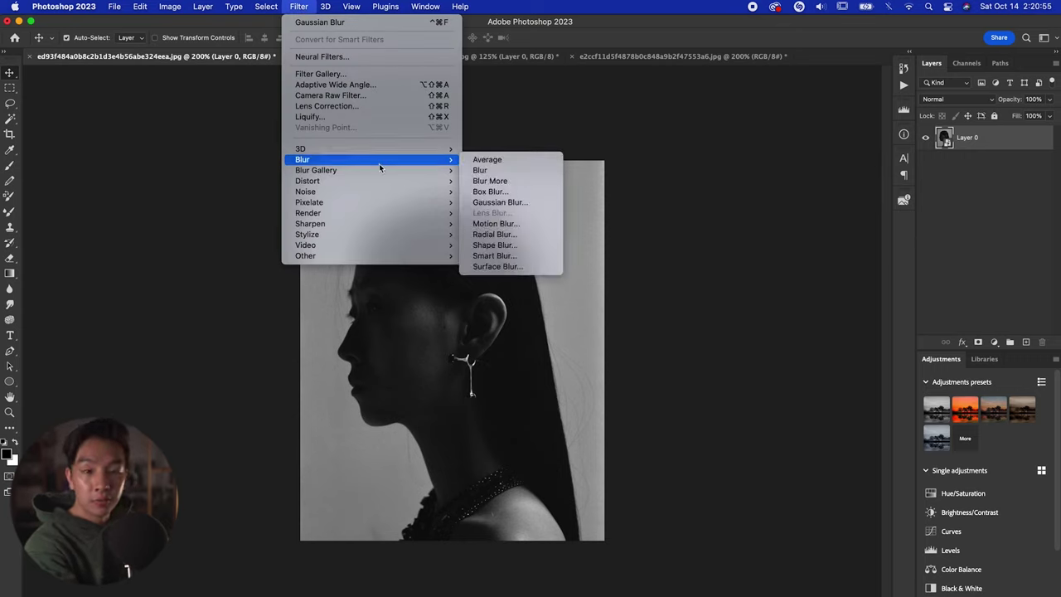
{"action": "left_click", "coordinate": [525, 203]}
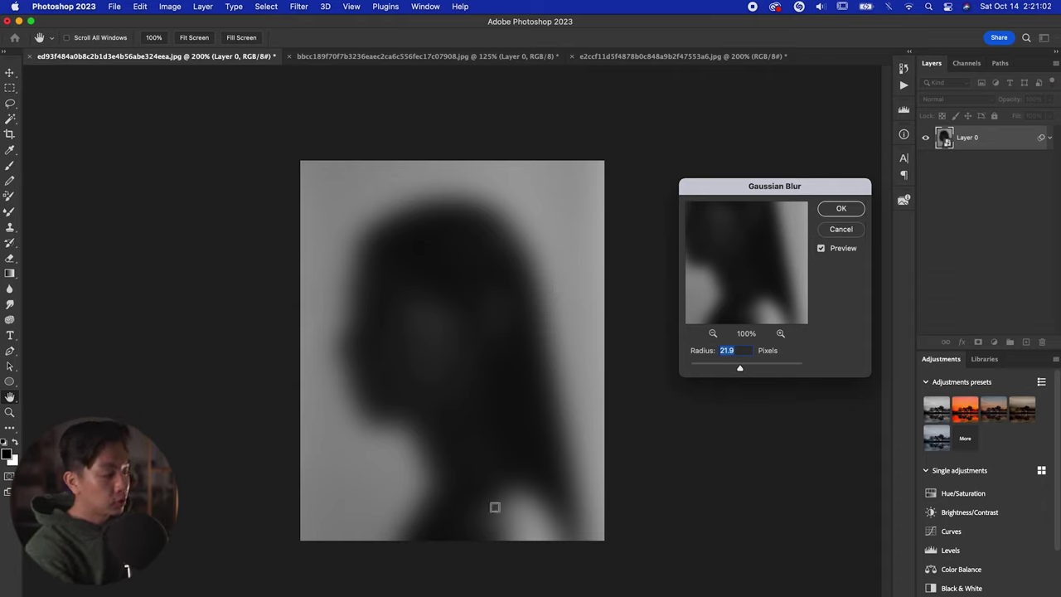
{"action": "left_click_drag", "start_coordinate": [740, 371], "coordinate": [714, 370]}
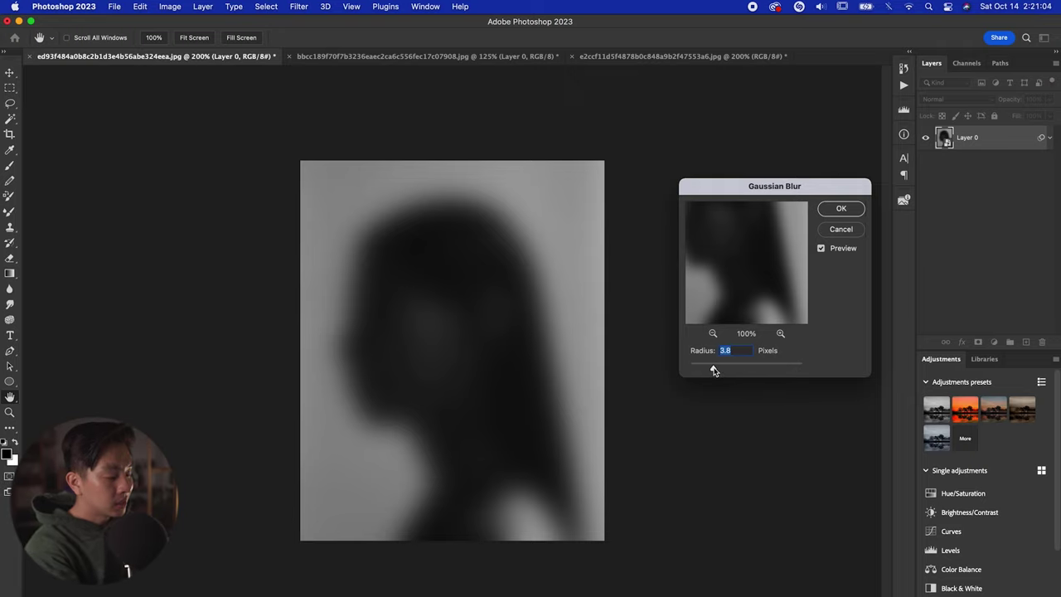
{"action": "left_click_drag", "start_coordinate": [726, 371], "coordinate": [751, 371]}
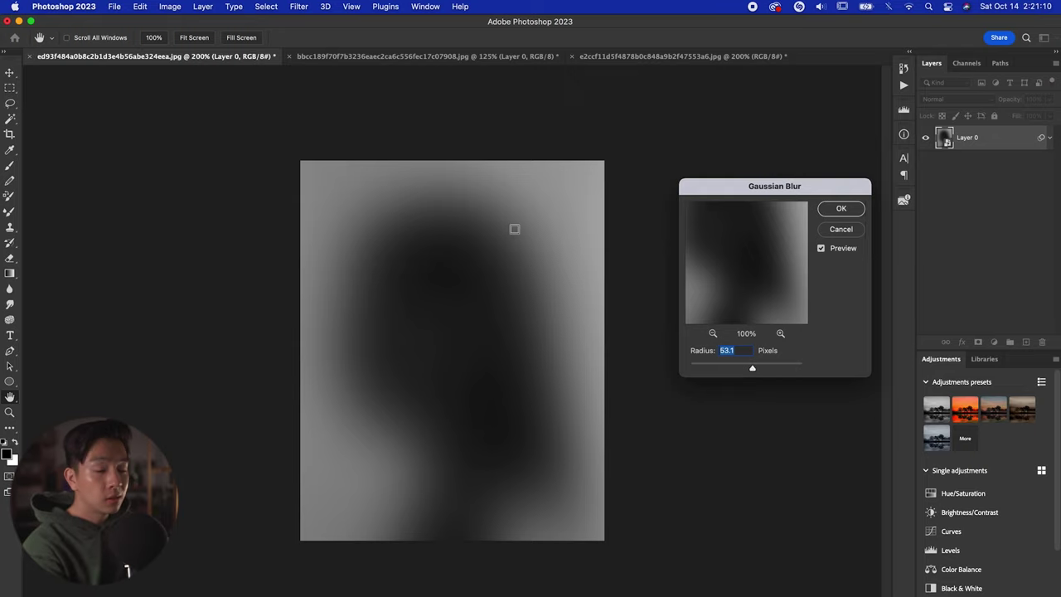
{"action": "left_click_drag", "start_coordinate": [752, 371], "coordinate": [744, 371]}
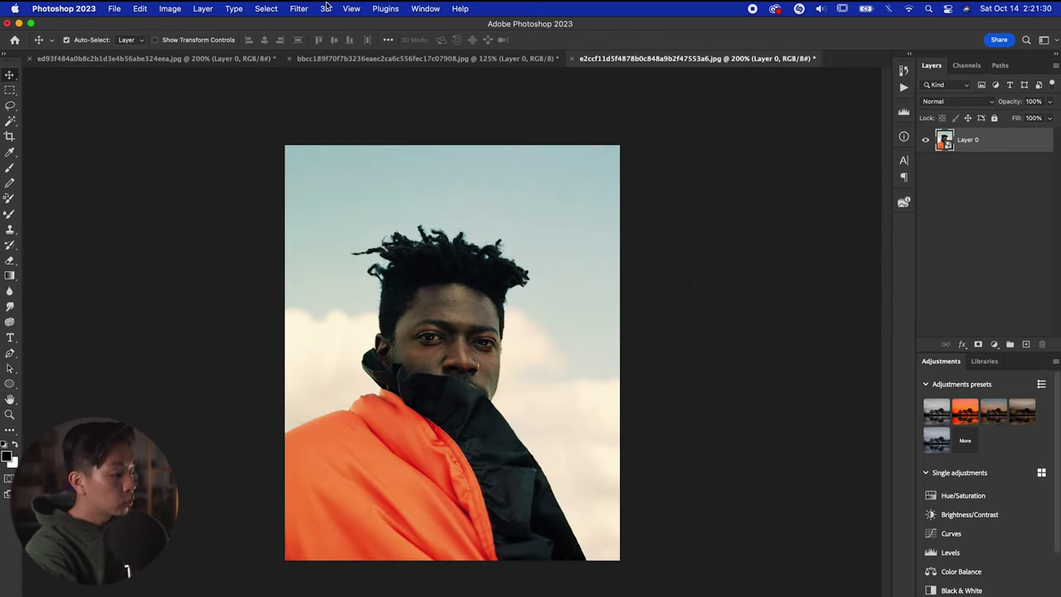
Apply a Gaussian Blur to the orange-jacket portrait, trying radii of 50.1, 73.7 and 8.0 pixels before choosing a moderate radius
{"action": "left_click", "coordinate": [299, 9]}
{"action": "mouse_move", "coordinate": [348, 162]}
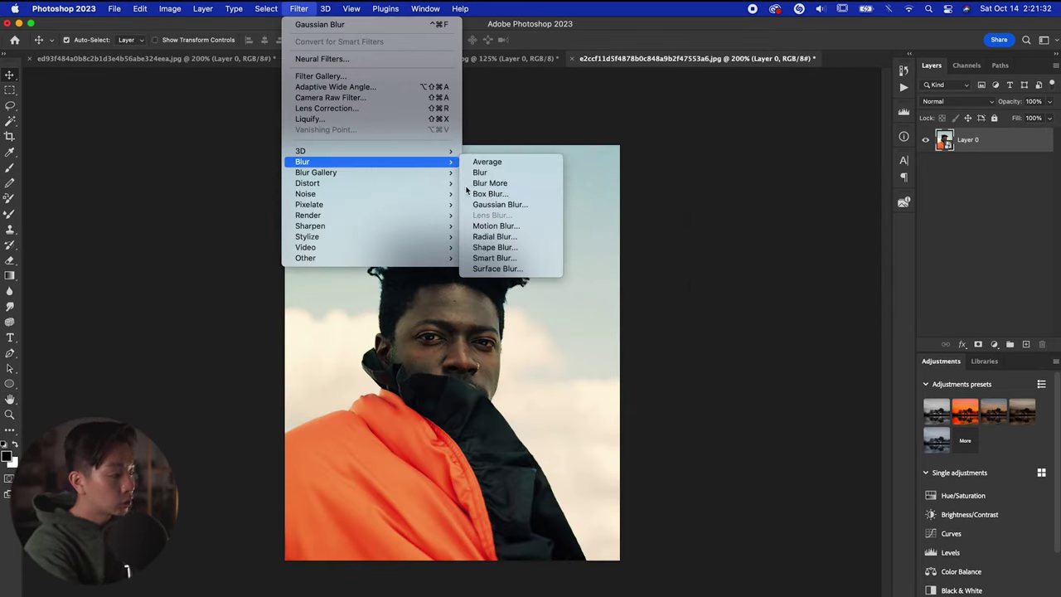
{"action": "left_click", "coordinate": [500, 205]}
{"action": "left_click_drag", "start_coordinate": [745, 368], "coordinate": [752, 370]}
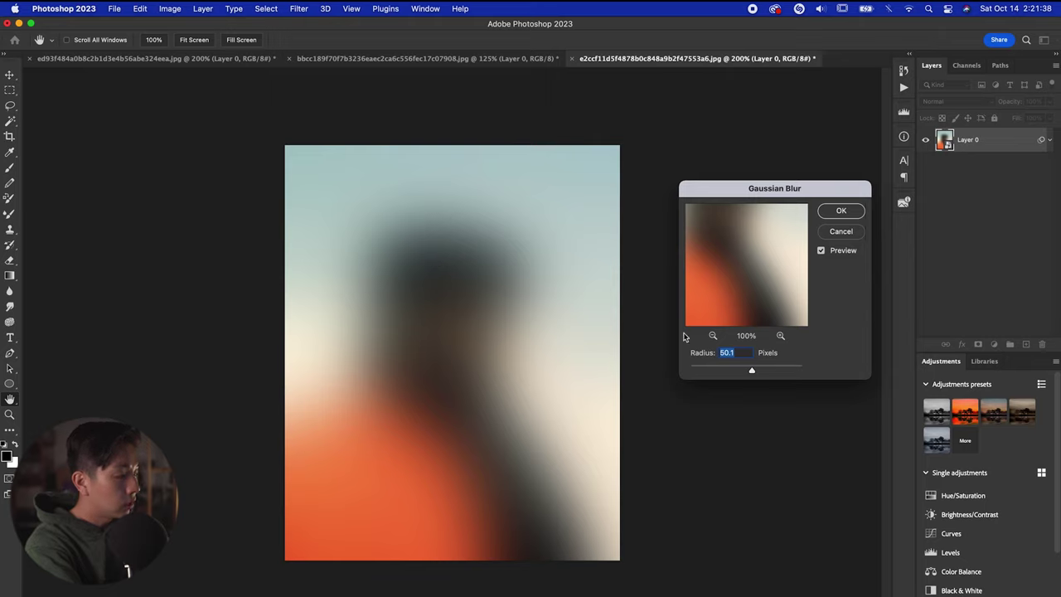
{"action": "mouse_move", "coordinate": [757, 370]}
{"action": "left_mouse_down"}
{"action": "mouse_move", "coordinate": [769, 372]}
{"action": "mouse_move", "coordinate": [757, 372]}
{"action": "left_mouse_up"}
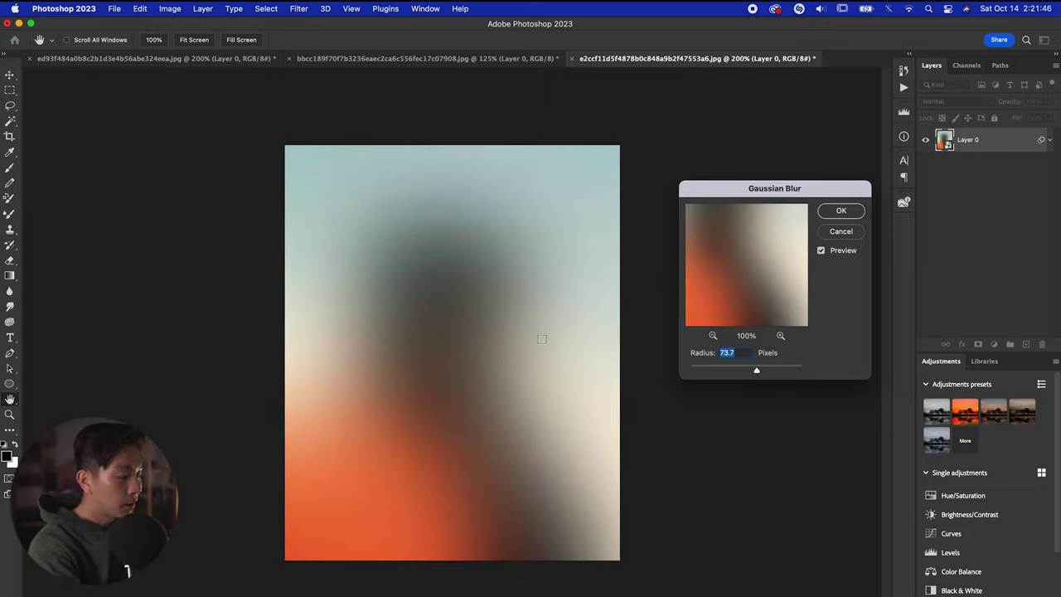
{"action": "left_click_drag", "start_coordinate": [761, 374], "coordinate": [730, 373]}
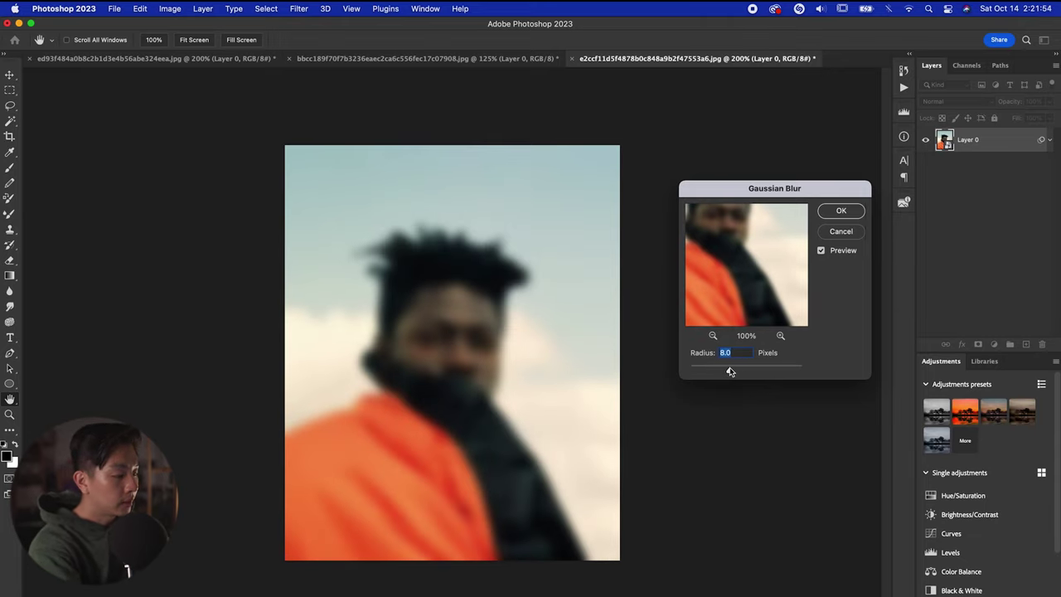
{"action": "left_click_drag", "start_coordinate": [731, 372], "coordinate": [744, 374]}
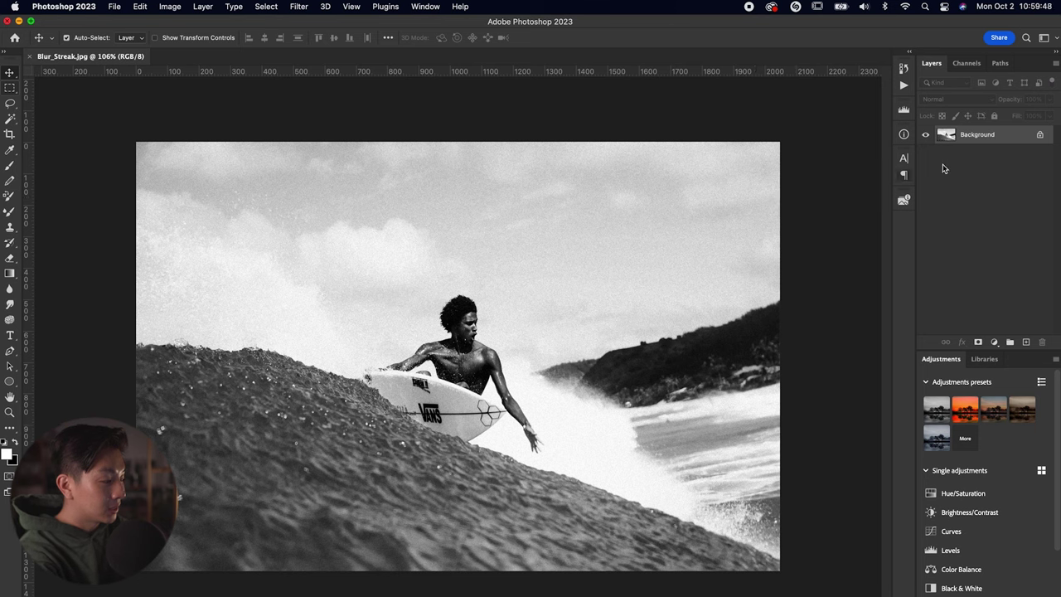
Unlock and duplicate the surfer photo's background layer, naming the lower layer Original and the copy Exposure
{"action": "left_click", "coordinate": [1040, 135]}
{"action": "left_click_drag", "start_coordinate": [1005, 140], "coordinate": [1026, 342]}
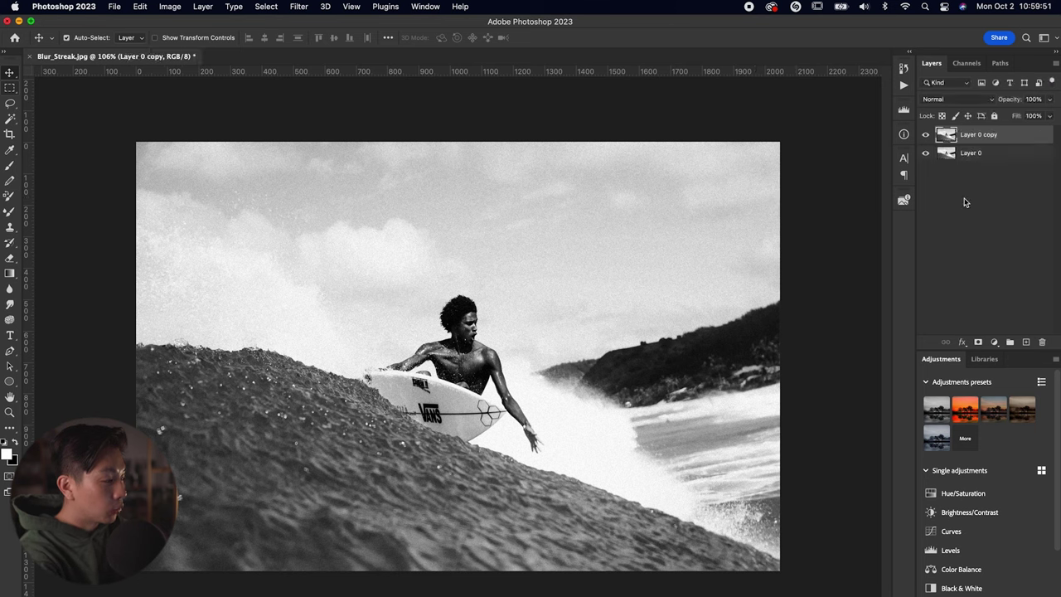
{"action": "double_click", "coordinate": [971, 153]}
{"action": "type", "text": "c"}
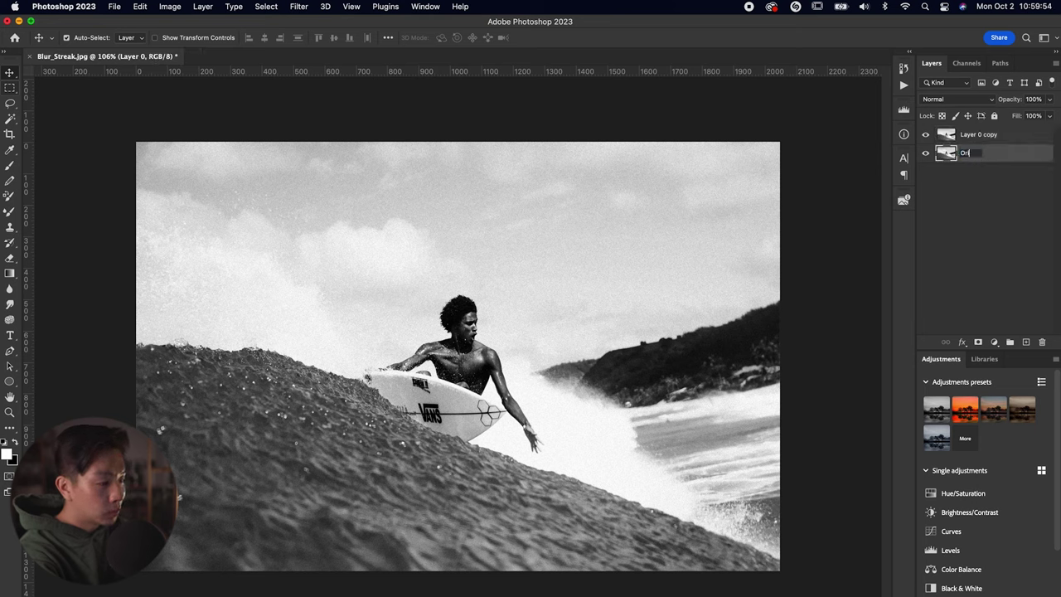
{"action": "key", "text": "shift+Tab"}
{"action": "type", "text": "Ep"}
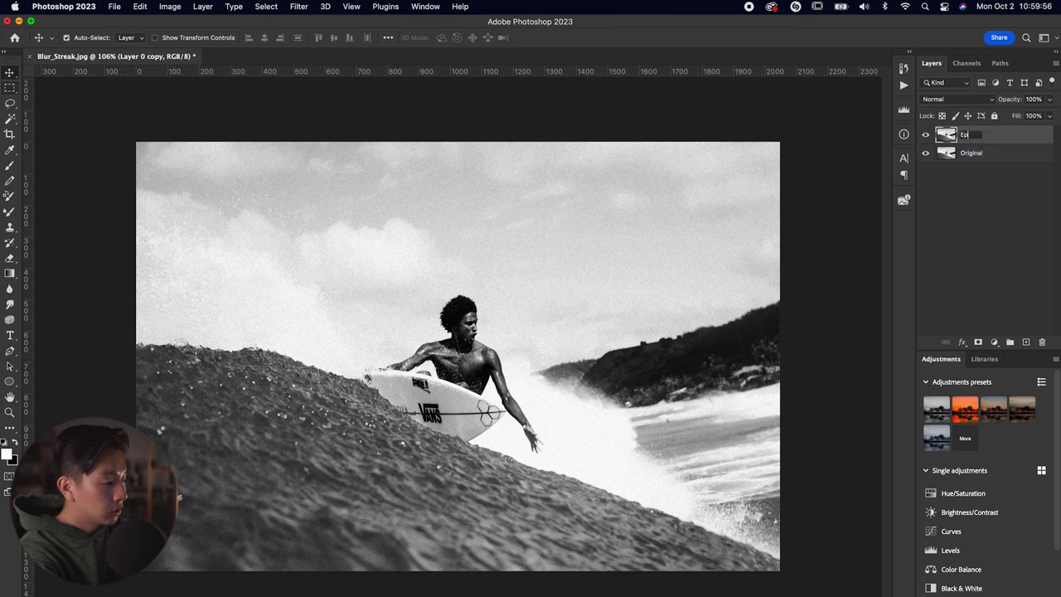
{"action": "key", "text": "Return"}
Apply a Motion Blur to the Exposure layer with an angle of 0° and a distance of 32 pixels
{"action": "left_click", "coordinate": [298, 6]}
{"action": "mouse_move", "coordinate": [315, 159]}
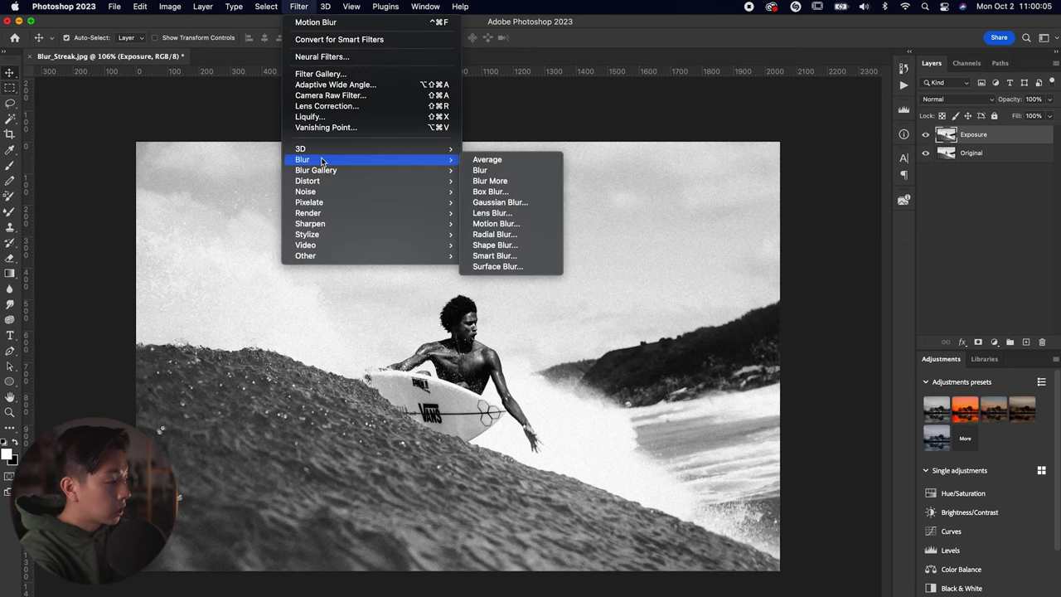
{"action": "left_click", "coordinate": [495, 223]}
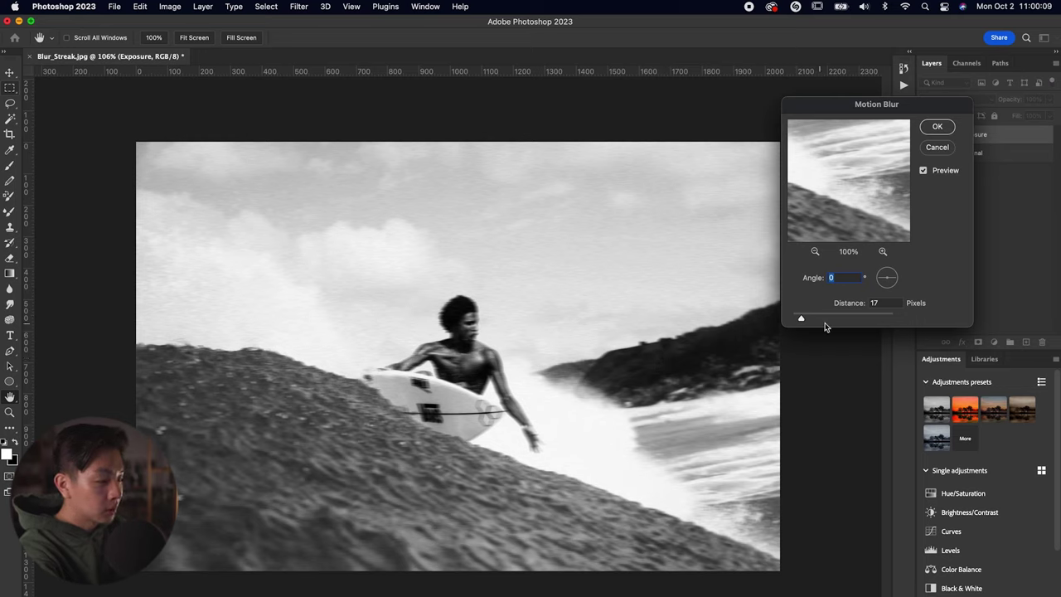
{"action": "left_click_drag", "start_coordinate": [805, 322], "coordinate": [813, 322]}
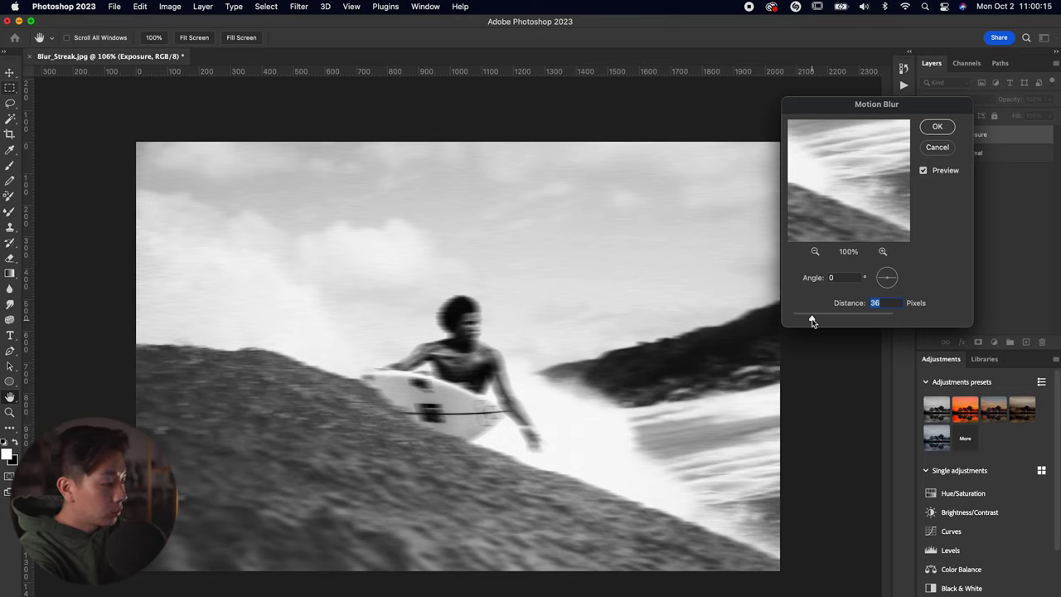
{"action": "left_click_drag", "start_coordinate": [807, 322], "coordinate": [811, 322]}
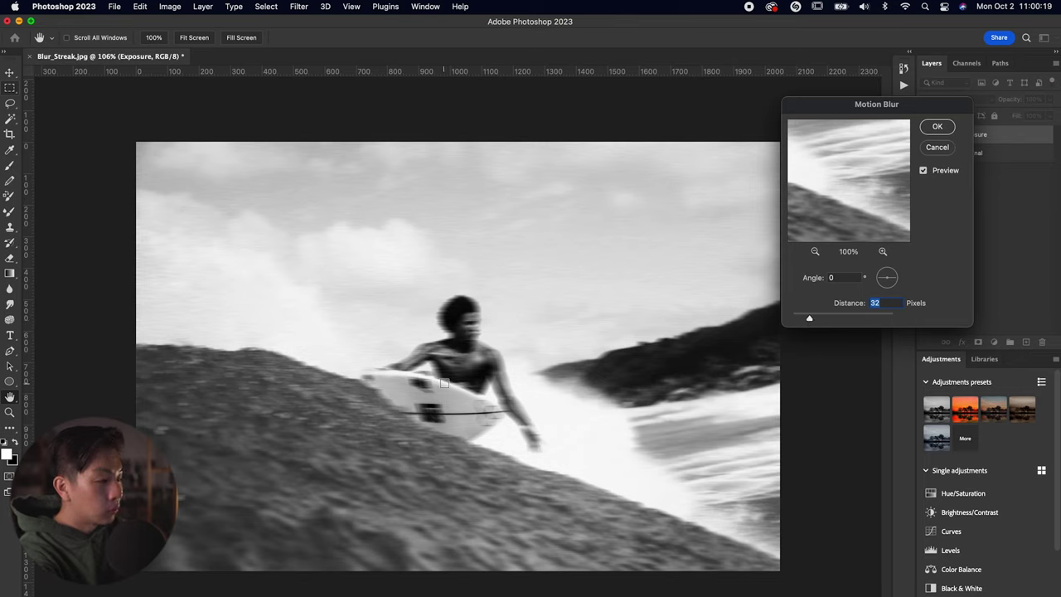
{"action": "left_click", "coordinate": [938, 128]}
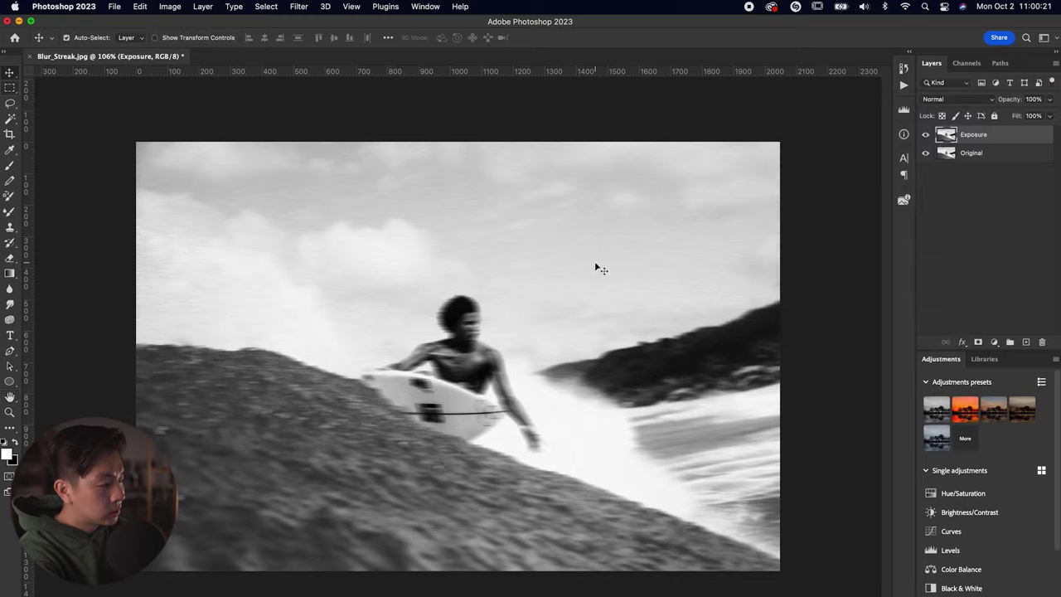
Add 3% uniform, monochromatic noise to the blurred Exposure layer of the surfer photo
{"action": "key", "text": "super+equal"}
{"action": "key", "text": "super+equal"}
{"action": "key", "text": "super+minus"}
{"action": "key", "text": "super+minus"}
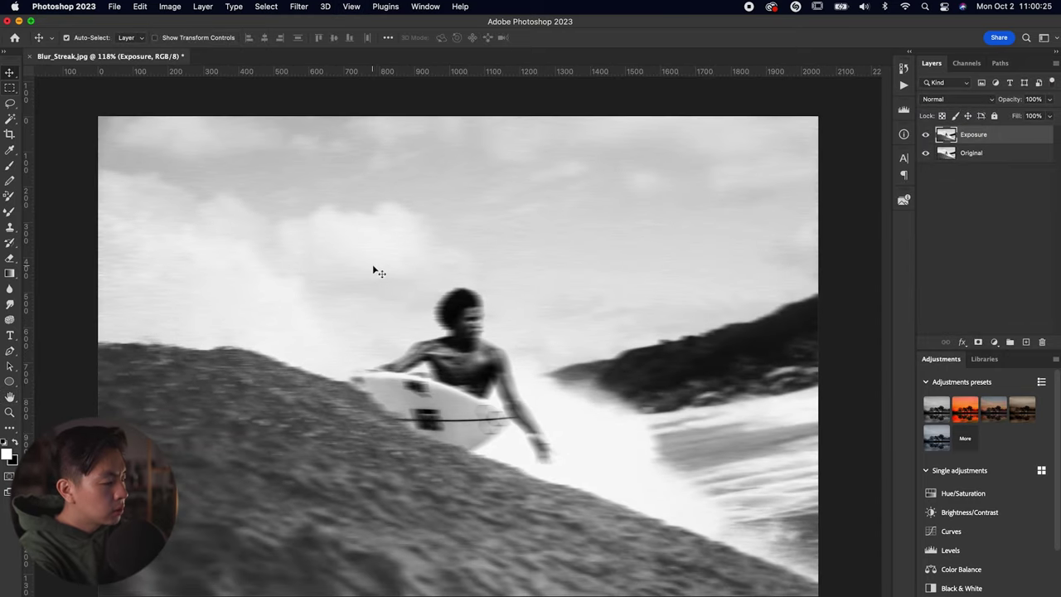
{"action": "left_click", "coordinate": [312, 7]}
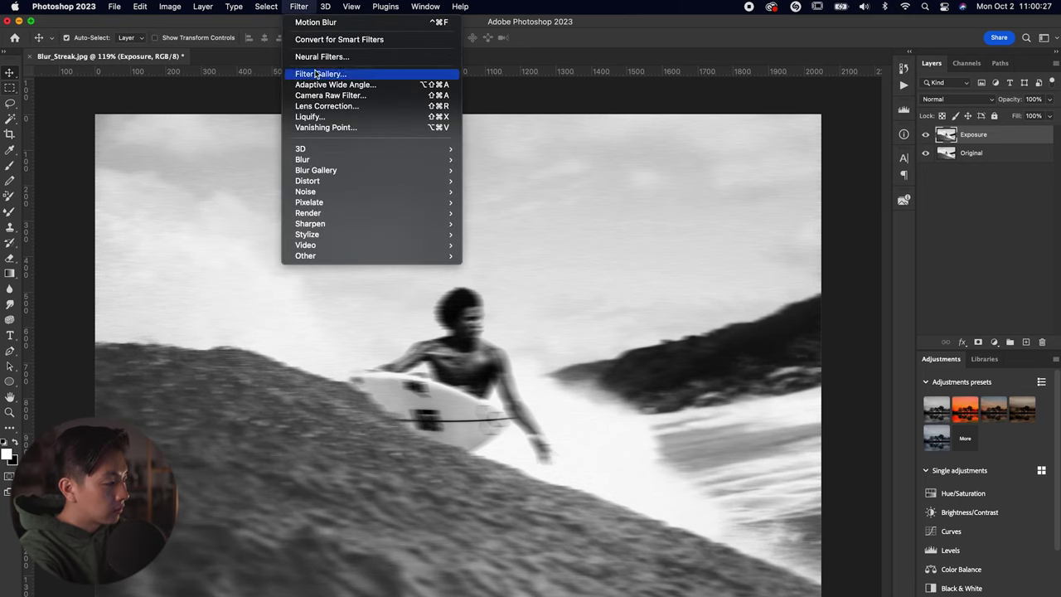
{"action": "mouse_move", "coordinate": [320, 193]}
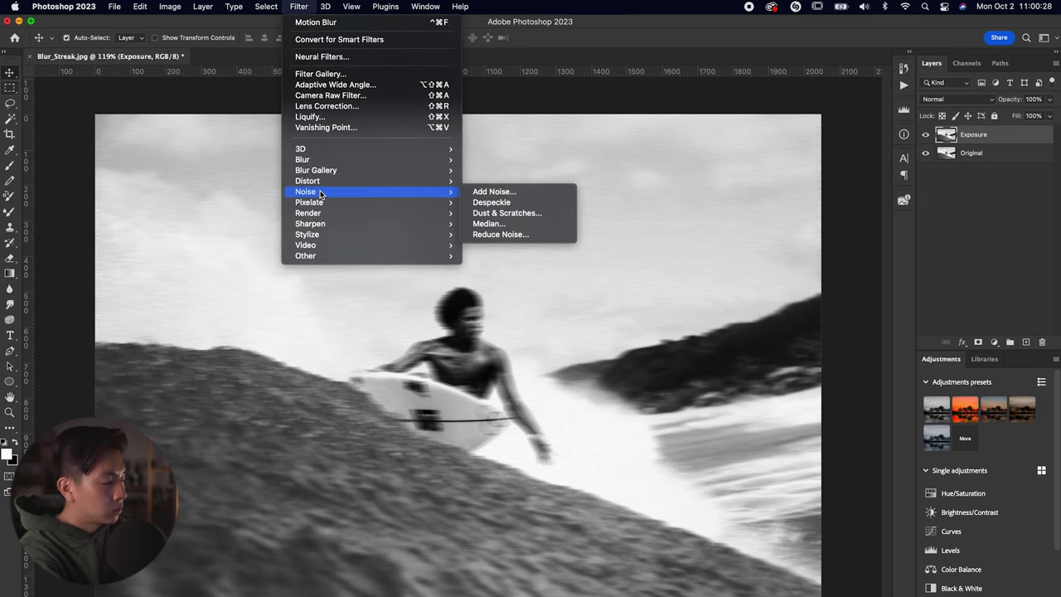
{"action": "left_click", "coordinate": [494, 192]}
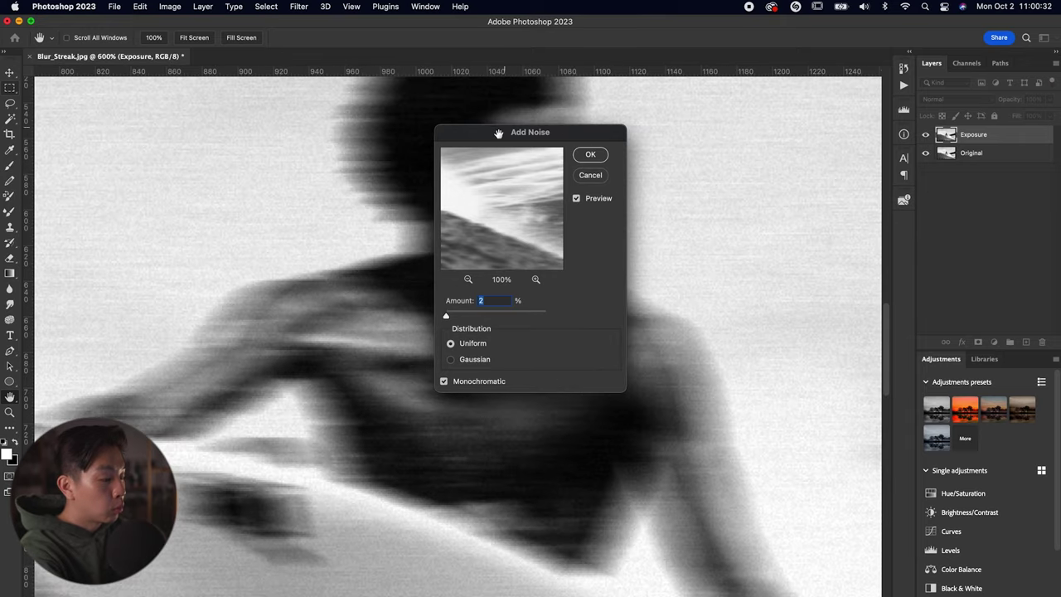
{"action": "left_click_drag", "start_coordinate": [499, 133], "coordinate": [762, 141]}
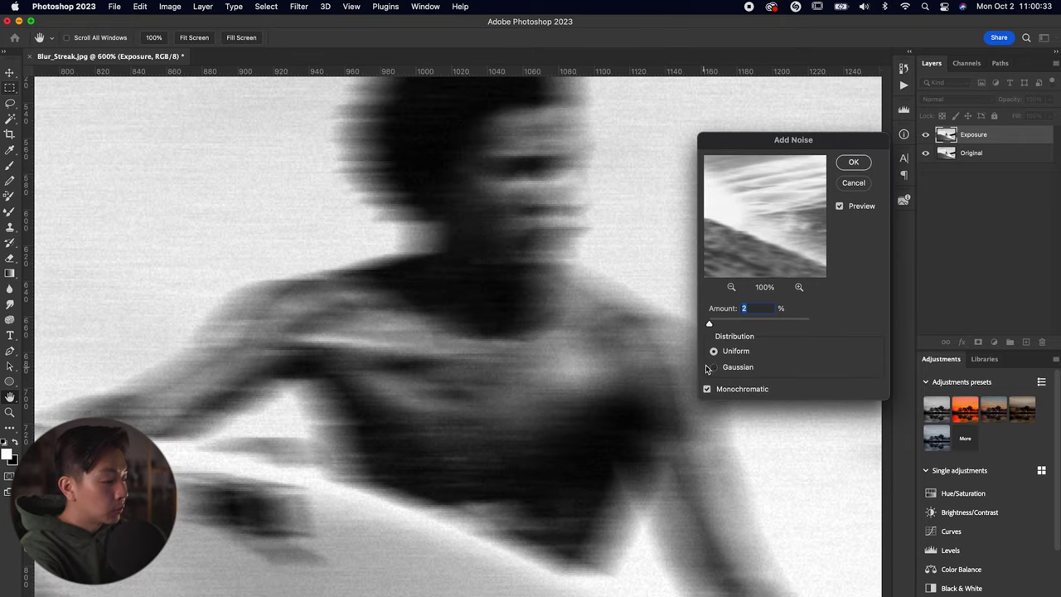
{"action": "key", "text": "super+1"}
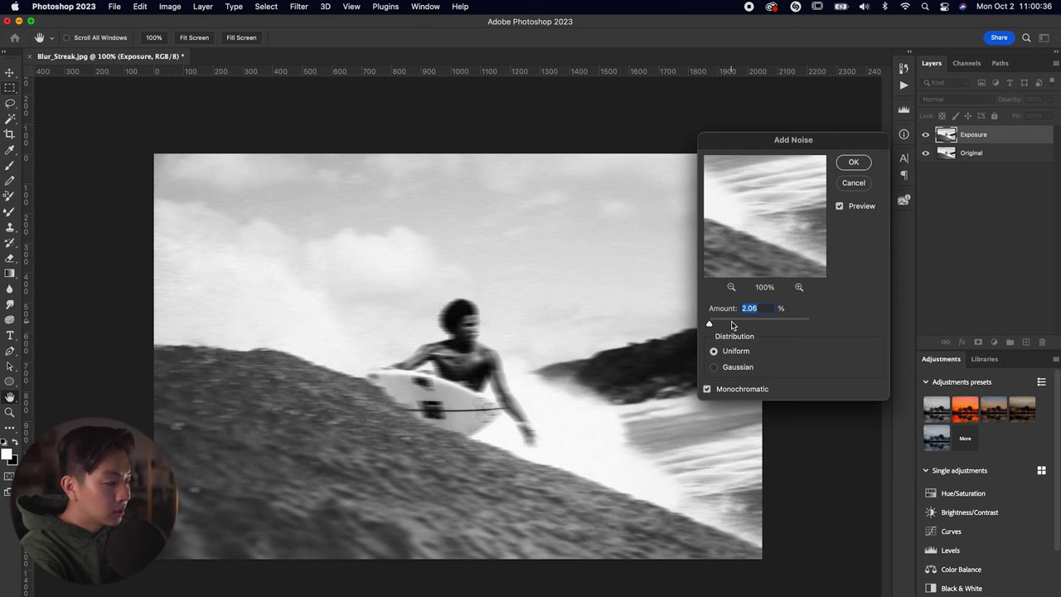
{"action": "left_click_drag", "start_coordinate": [709, 324], "coordinate": [711, 324]}
{"action": "type", "text": "3"}
{"action": "left_click", "coordinate": [854, 162]}
Examine the grain around the surfer up close and compare the photo with and without the Exposure layer
{"action": "key", "text": "super+equal"}
{"action": "key", "text": "super+equal"}
{"action": "key", "text": "super+equal"}
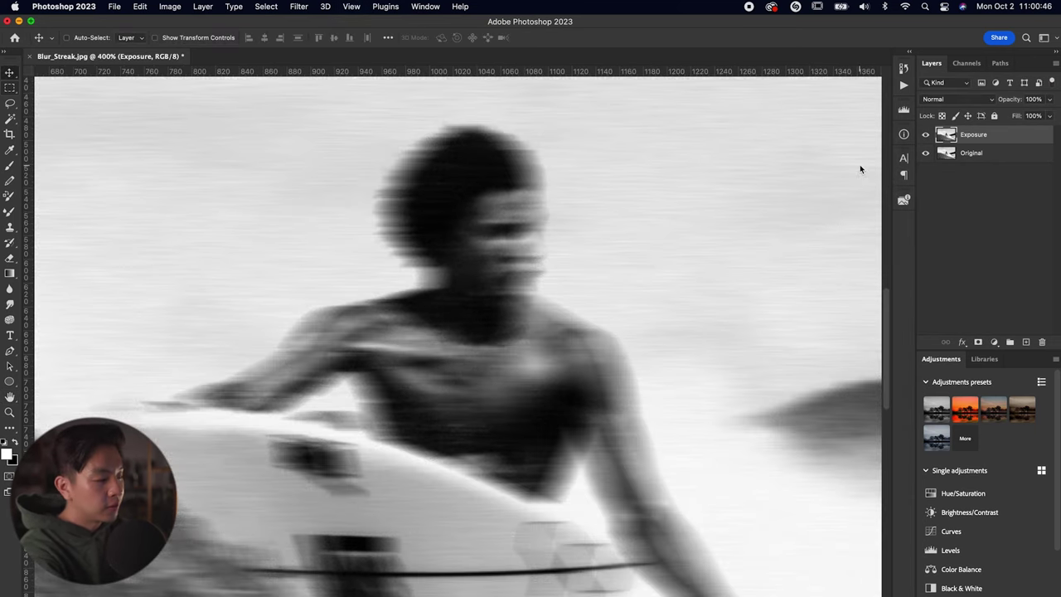
{"action": "key", "text": "super+f"}
{"action": "key", "text": "super+1"}
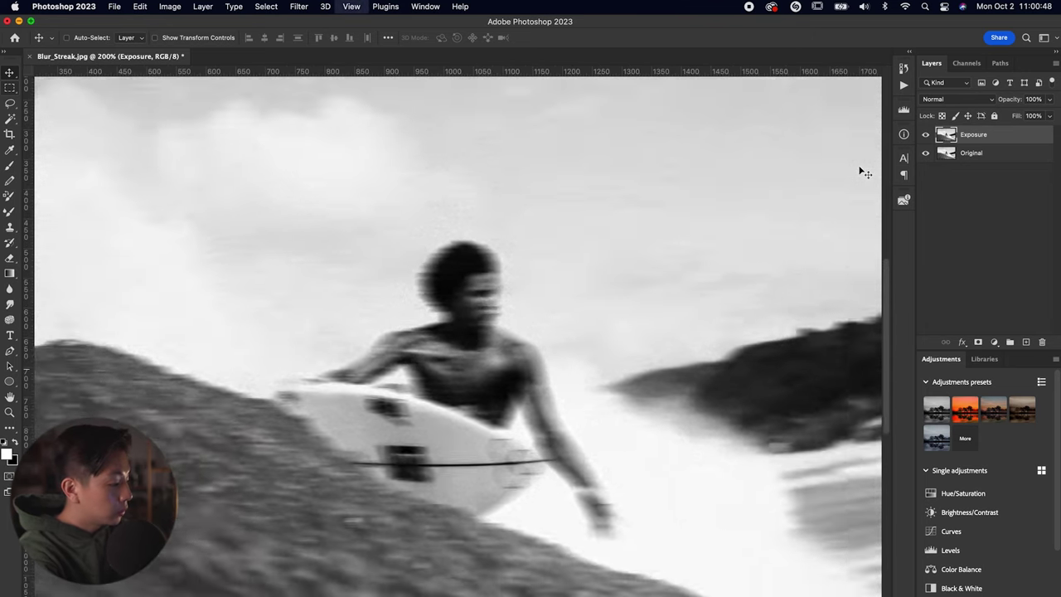
{"action": "scroll", "coordinate": [470, 265], "scroll_direction": "up", "scroll_amount": 1}
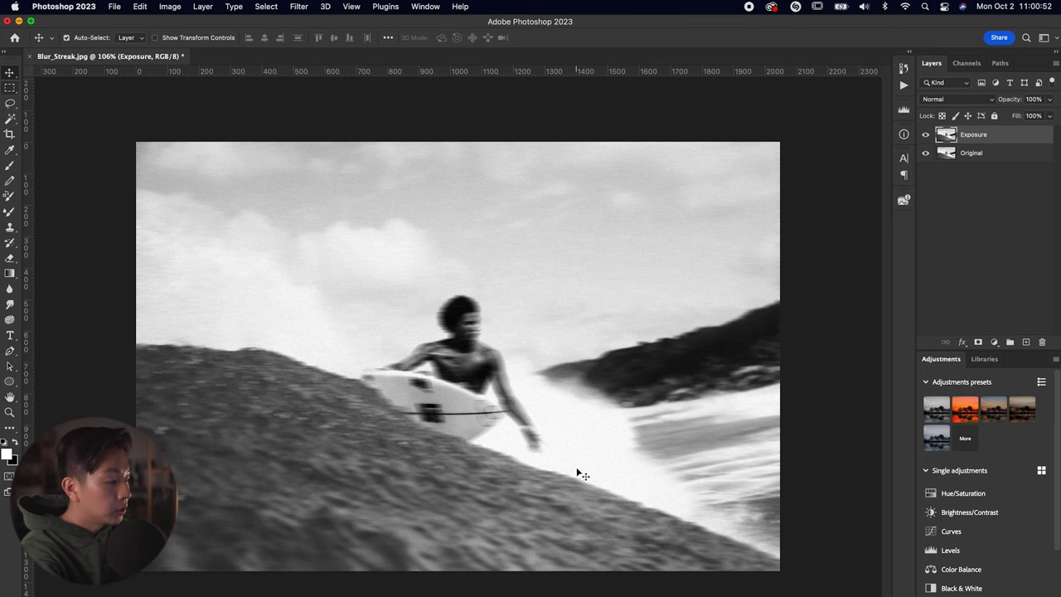
{"action": "scroll", "coordinate": [578, 472], "scroll_direction": "down", "scroll_amount": 1}
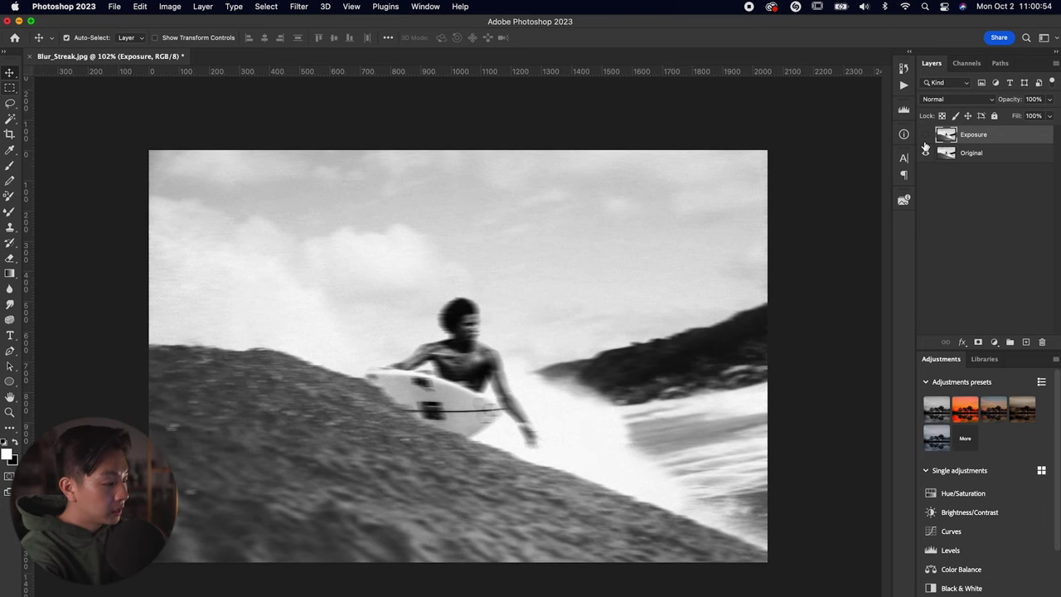
{"action": "left_click", "coordinate": [925, 141]}
{"action": "left_click", "coordinate": [925, 141]}
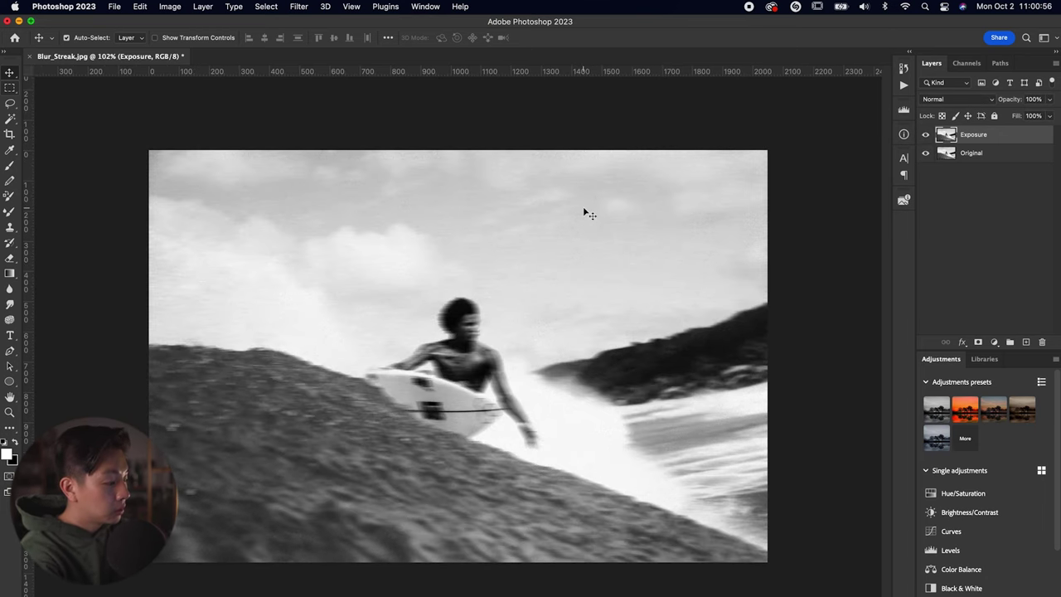
{"action": "key", "text": "super+equal"}
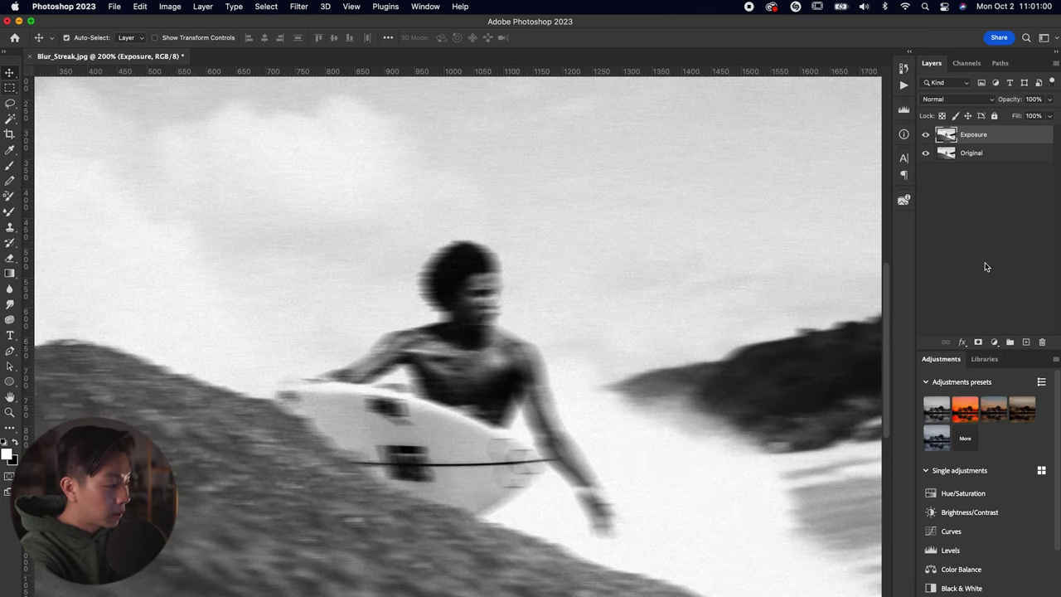
Add a white layer mask to the surfer photo's Exposure layer and activate the Brush tool with black as foreground color
{"action": "left_click", "coordinate": [979, 342]}
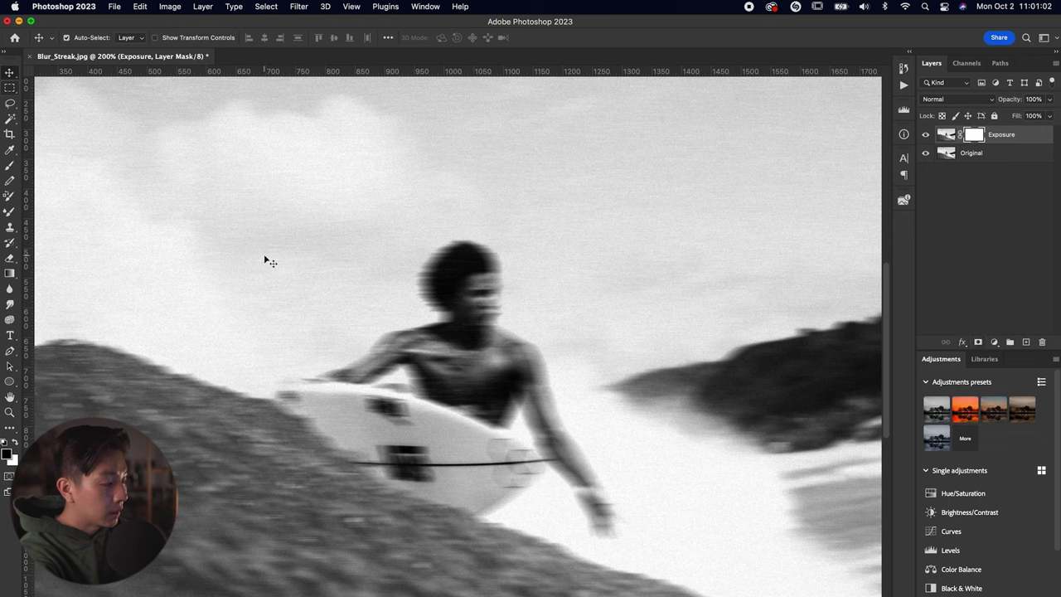
{"action": "left_click", "coordinate": [9, 166]}
{"action": "key", "text": "x"}
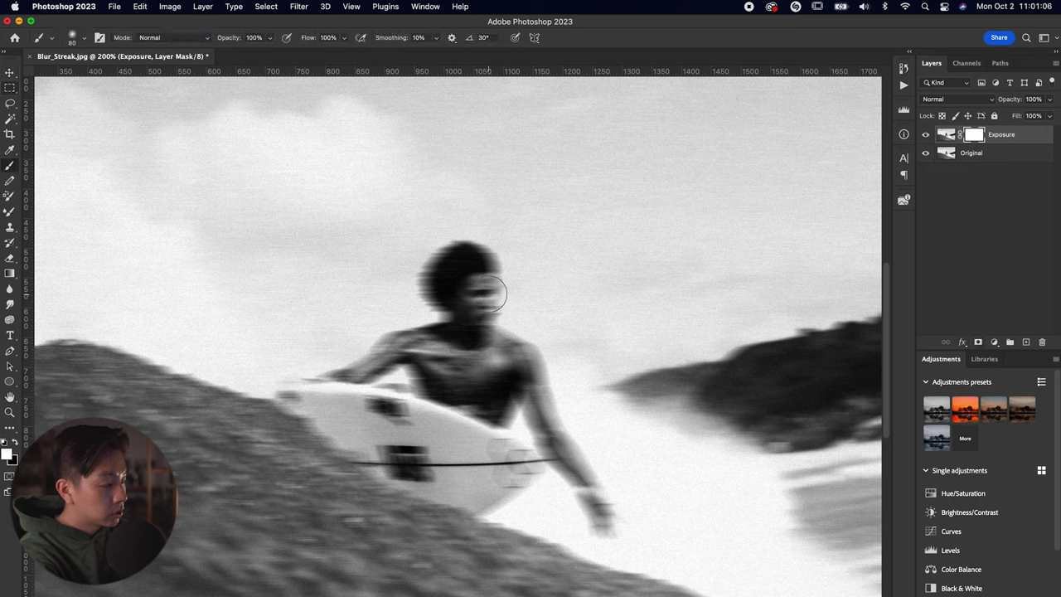
{"action": "key", "text": "x"}
Paint black on the Exposure mask over the surfer's head, torso and board, enlarging the brush to 300 pixels
{"action": "left_click_drag", "start_coordinate": [489, 307], "coordinate": [493, 311]}
{"action": "key", "text": "bracketright"}
{"action": "key", "text": "bracketright"}
{"action": "key", "text": "bracketright"}
{"action": "key", "text": "bracketright"}
{"action": "key", "text": "bracketright"}
{"action": "key", "text": "bracketright"}
{"action": "key", "text": "bracketright"}
{"action": "key", "text": "bracketright"}
{"action": "mouse_move", "coordinate": [535, 378]}
{"action": "left_mouse_down"}
{"action": "mouse_move", "coordinate": [505, 406]}
{"action": "mouse_move", "coordinate": [452, 388]}
{"action": "mouse_move", "coordinate": [461, 372]}
{"action": "mouse_move", "coordinate": [406, 394]}
{"action": "mouse_move", "coordinate": [407, 249]}
{"action": "left_mouse_up"}
{"action": "key", "text": "super+minus"}
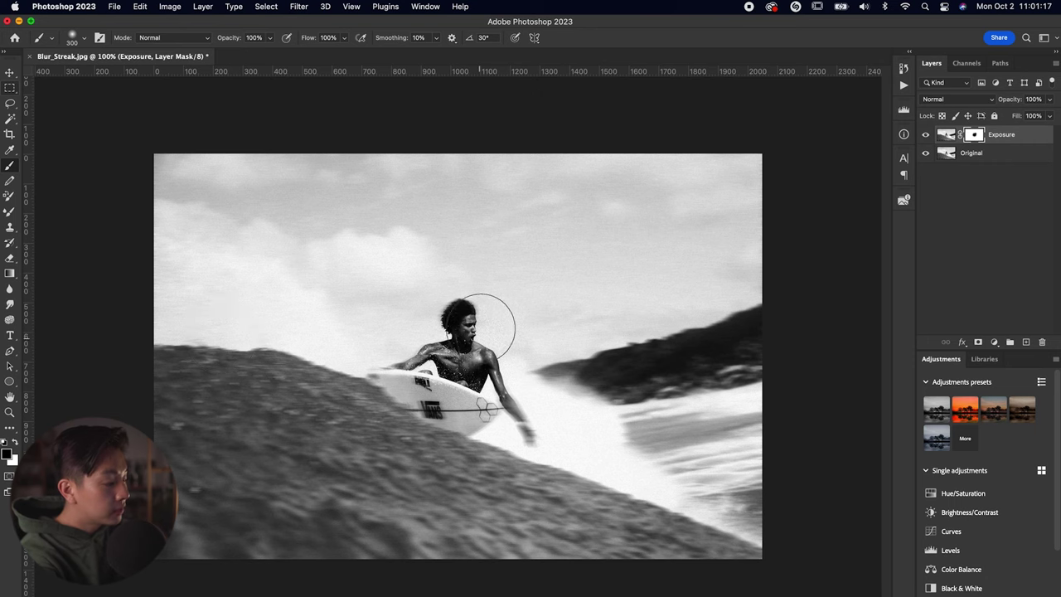
Paint black on the Exposure mask over the surfer's outstretched hand and toggle the Exposure layer's visibility to compare
{"action": "key", "text": "super+equal"}
{"action": "key", "text": "super+equal"}
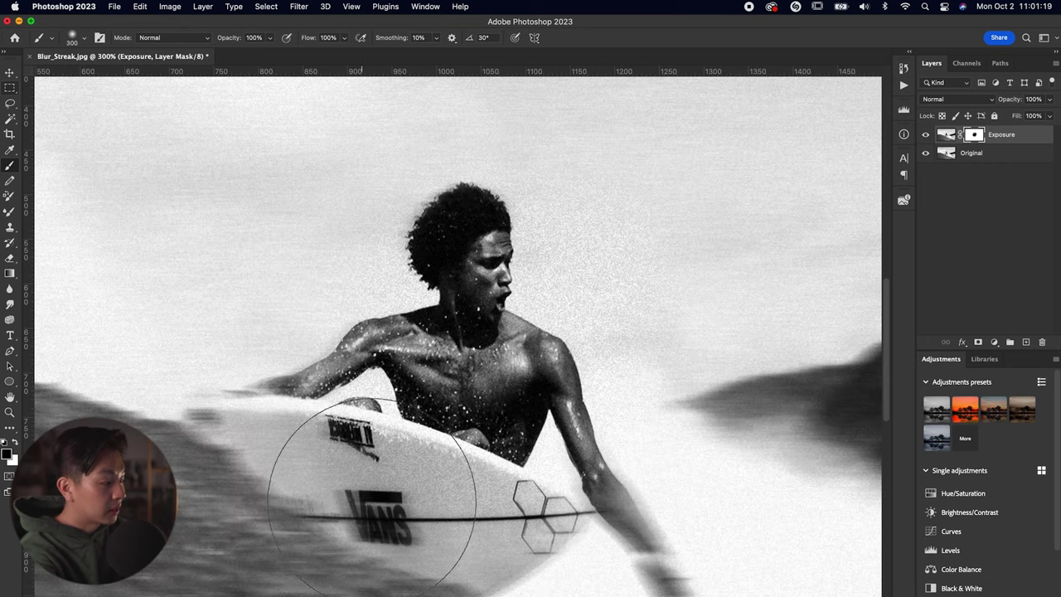
{"action": "key", "text": "super+minus"}
{"action": "key", "text": "super+minus"}
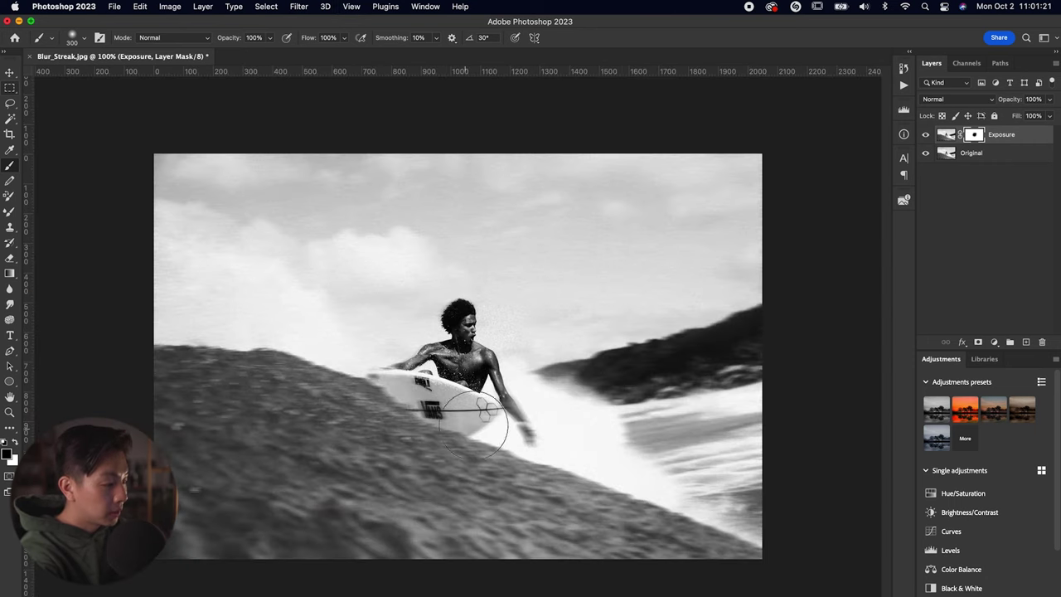
{"action": "mouse_move", "coordinate": [521, 401]}
{"action": "left_mouse_down"}
{"action": "mouse_move", "coordinate": [550, 400]}
{"action": "mouse_move", "coordinate": [564, 425]}
{"action": "mouse_move", "coordinate": [523, 419]}
{"action": "left_mouse_up"}
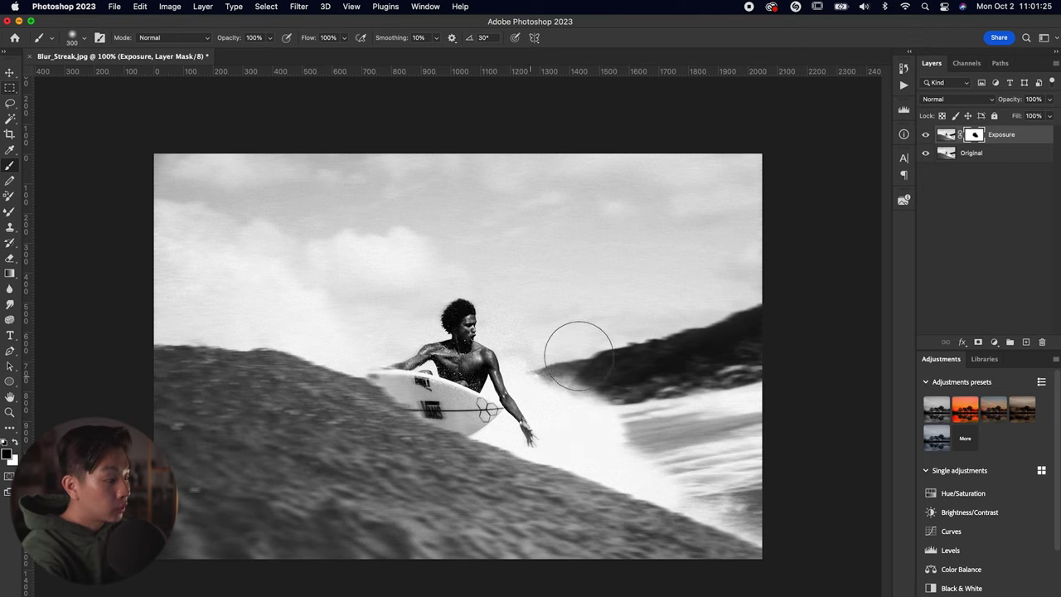
{"action": "left_click", "coordinate": [925, 134]}
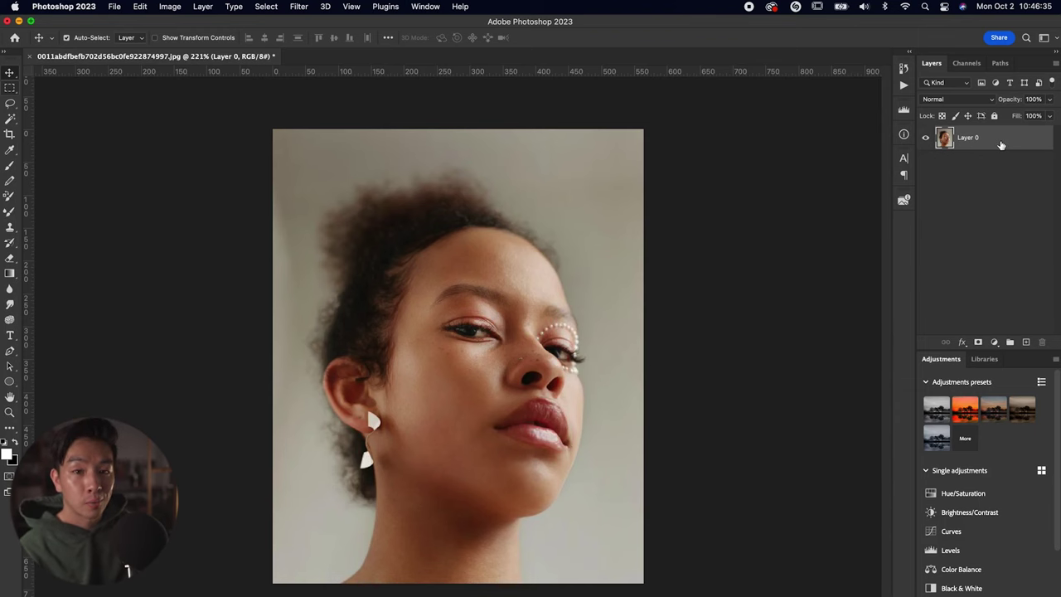
Duplicate the portrait layer Layer 0 twice and rename the original at the base of the stack Main
{"action": "left_click_drag", "start_coordinate": [985, 145], "coordinate": [1025, 344]}
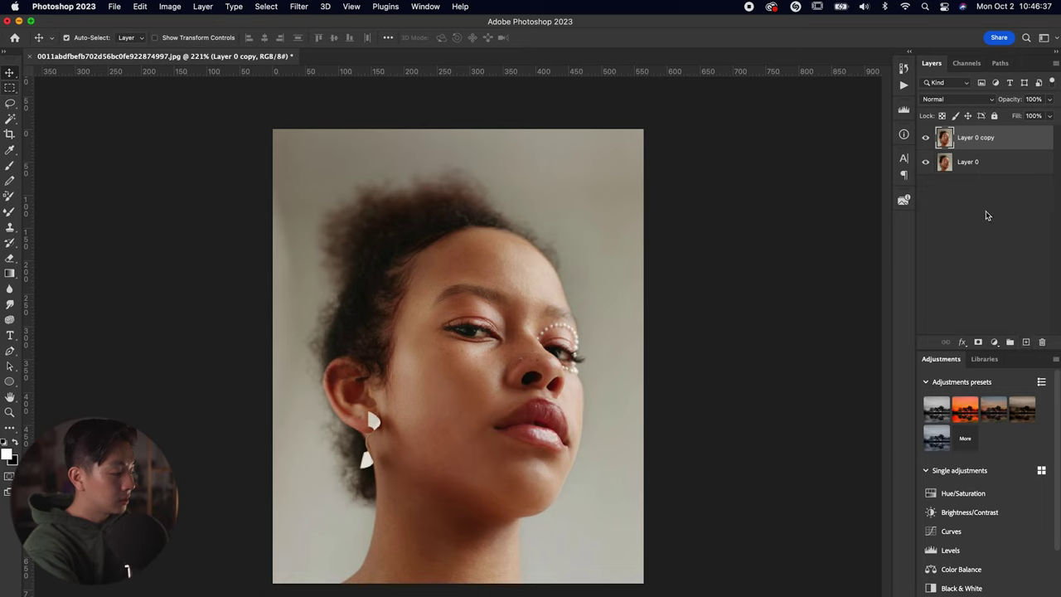
{"action": "left_click_drag", "start_coordinate": [988, 146], "coordinate": [1027, 343]}
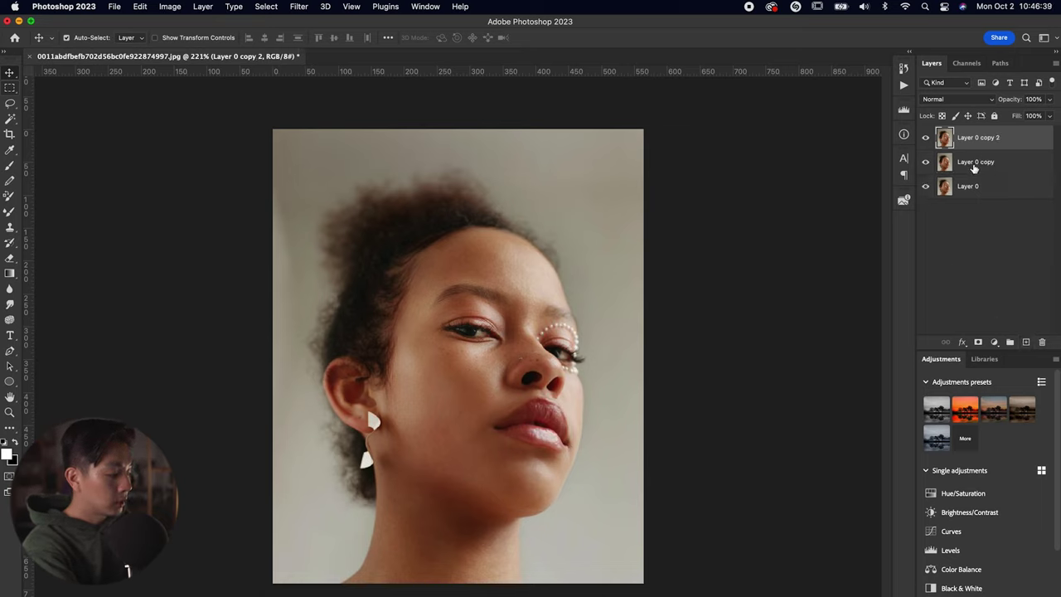
{"action": "left_click", "coordinate": [966, 192]}
{"action": "type", "text": "Main"}
{"action": "key", "text": "Return"}
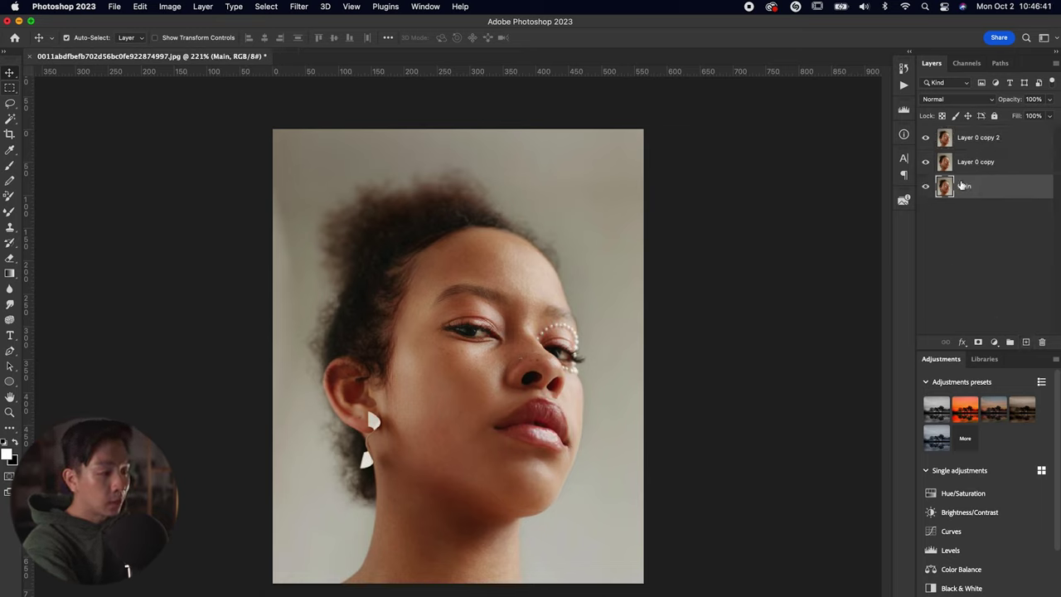
Rename the middle portrait copy Left and the uppermost copy Right
{"action": "double_click", "coordinate": [981, 161]}
{"action": "type", "text": "Left"}
{"action": "key", "text": "Return"}
{"action": "double_click", "coordinate": [971, 139]}
{"action": "type", "text": "Right"}
{"action": "key", "text": "Return"}
With the Right layer hidden, apply a Motion Blur to the Left layer at angle 0 and a distance of 36 pixels
{"action": "left_click", "coordinate": [944, 158]}
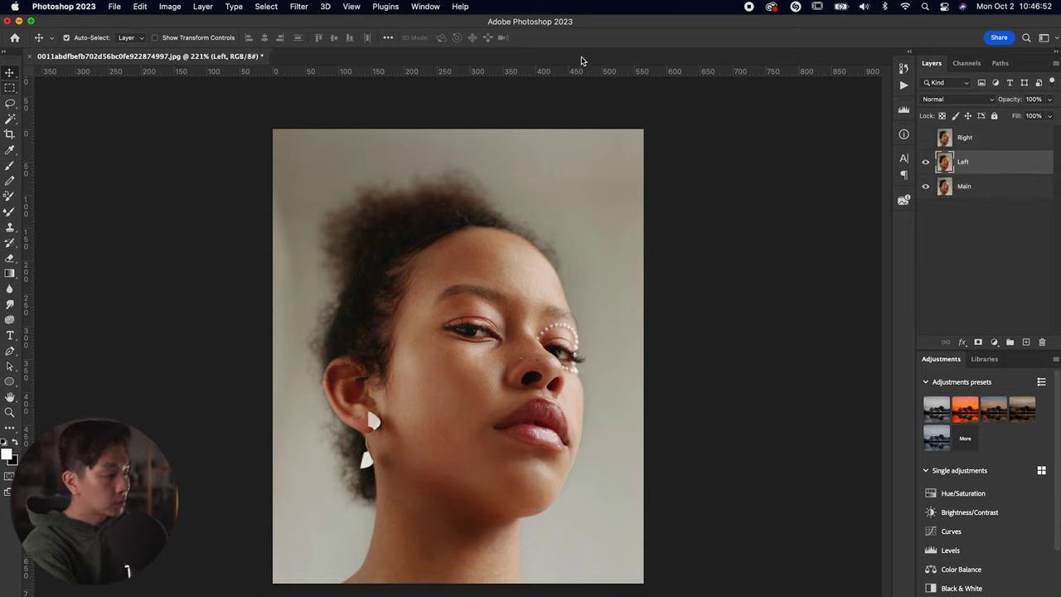
{"action": "left_click", "coordinate": [203, 6]}
{"action": "mouse_move", "coordinate": [299, 6]}
{"action": "mouse_move", "coordinate": [313, 160]}
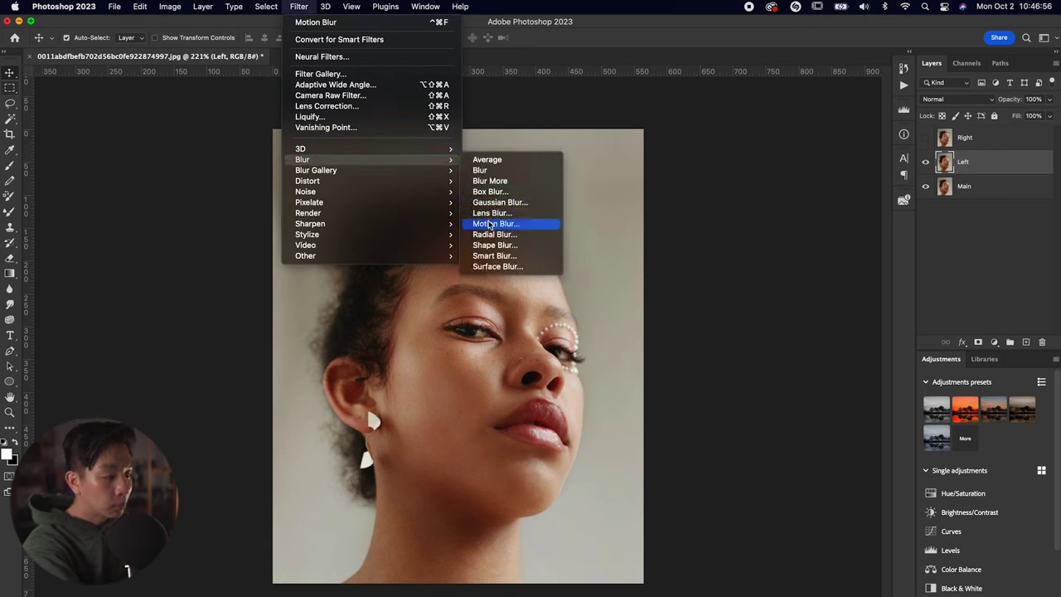
{"action": "left_click", "coordinate": [490, 224]}
{"action": "left_click_drag", "start_coordinate": [796, 320], "coordinate": [813, 323]}
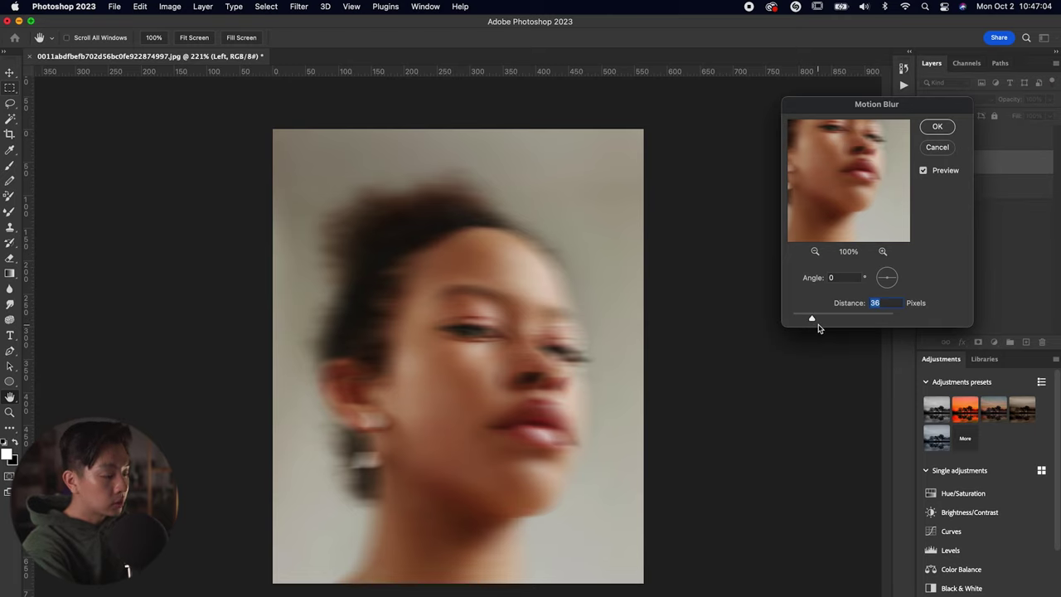
{"action": "key", "text": "Return"}
Shift the blurred Left layer slightly to the left of the original face and lower its opacity to 49%
{"action": "left_click_drag", "start_coordinate": [534, 388], "coordinate": [509, 389]}
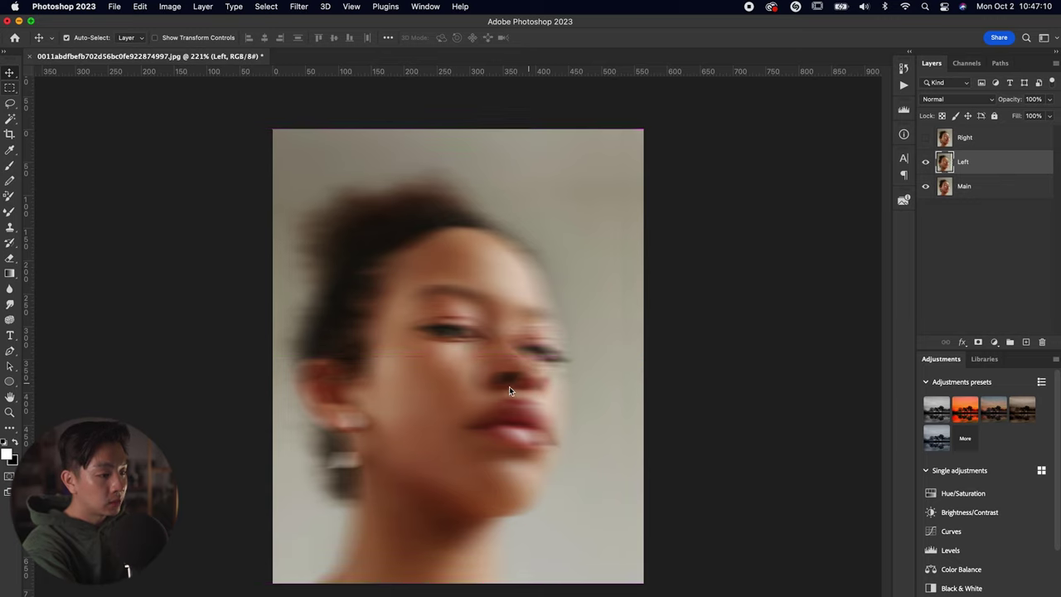
{"action": "left_click", "coordinate": [1048, 100]}
{"action": "left_click_drag", "start_coordinate": [1047, 116], "coordinate": [1022, 117]}
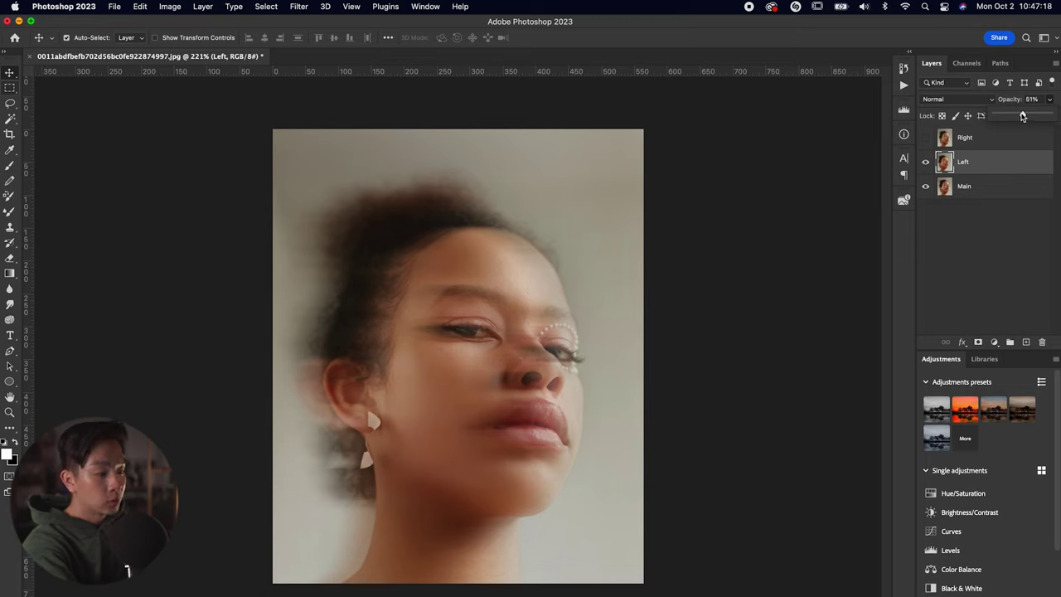
{"action": "left_click_drag", "start_coordinate": [1026, 114], "coordinate": [1025, 113]}
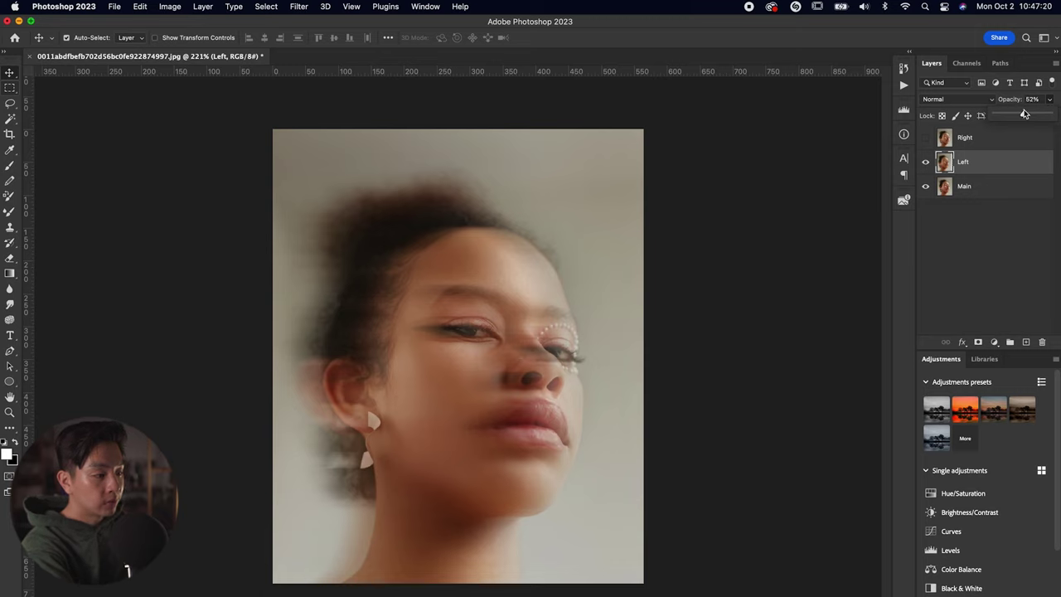
{"action": "left_click", "coordinate": [965, 266]}
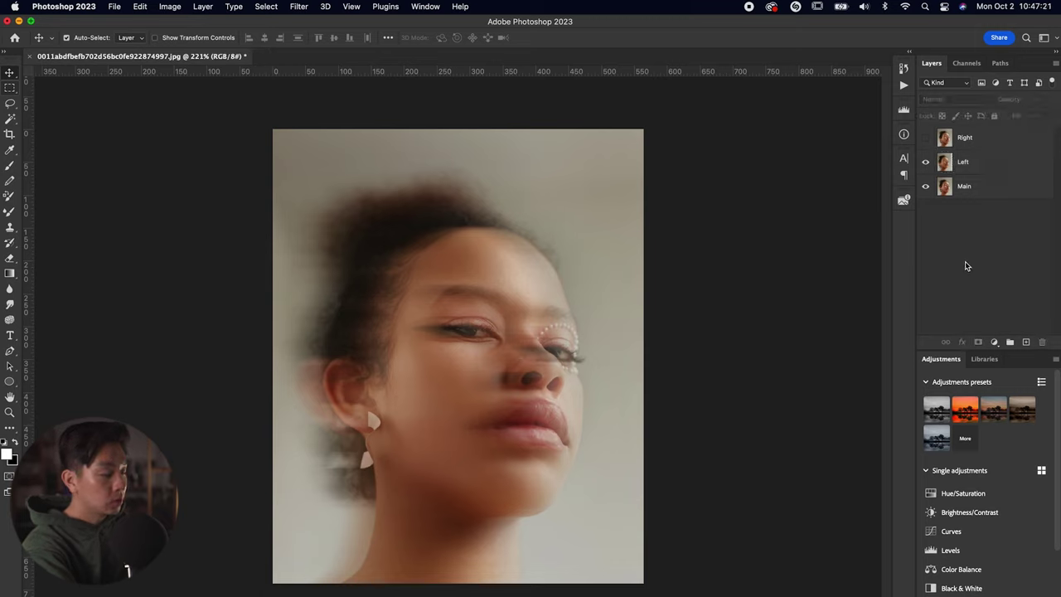
Preview alternative blend modes such as Pin Light on the Left layer without applying one
{"action": "left_click", "coordinate": [962, 169]}
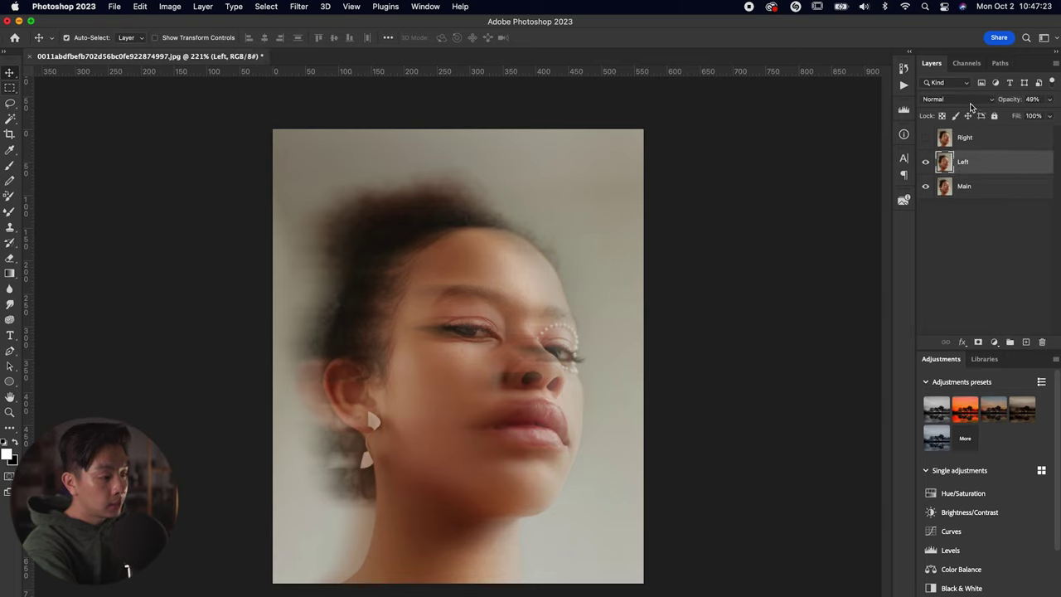
{"action": "left_click", "coordinate": [964, 99]}
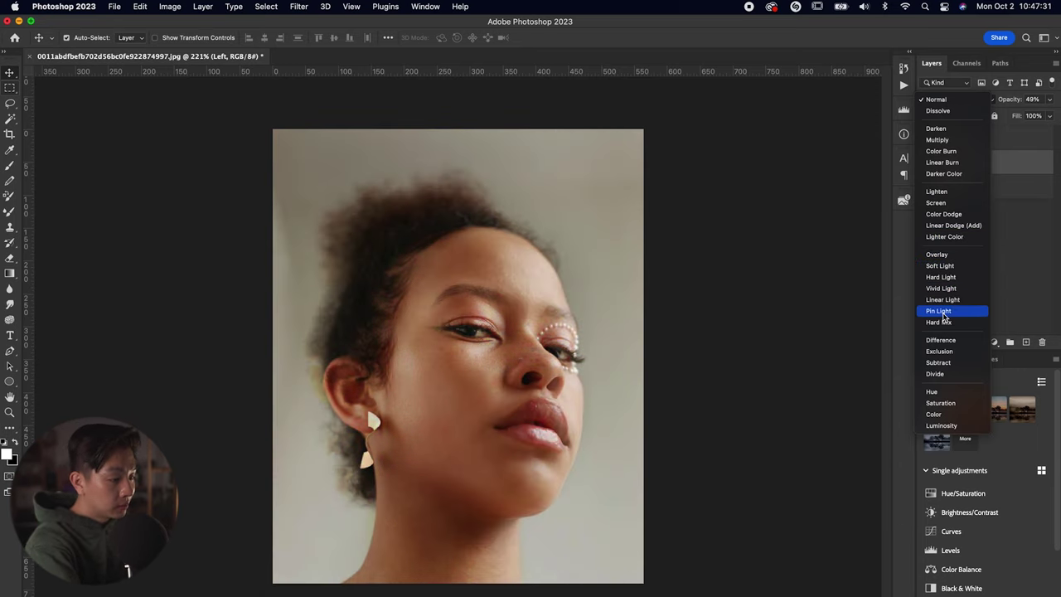
{"action": "left_click", "coordinate": [728, 386]}
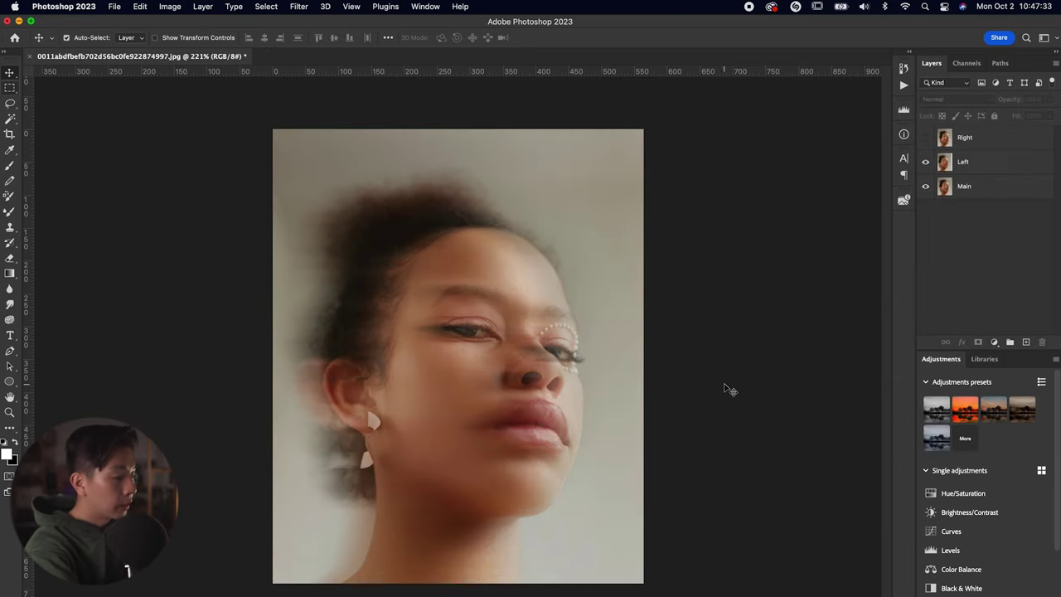
Show the Right layer and apply a Motion Blur filter to it
{"action": "left_click", "coordinate": [926, 139]}
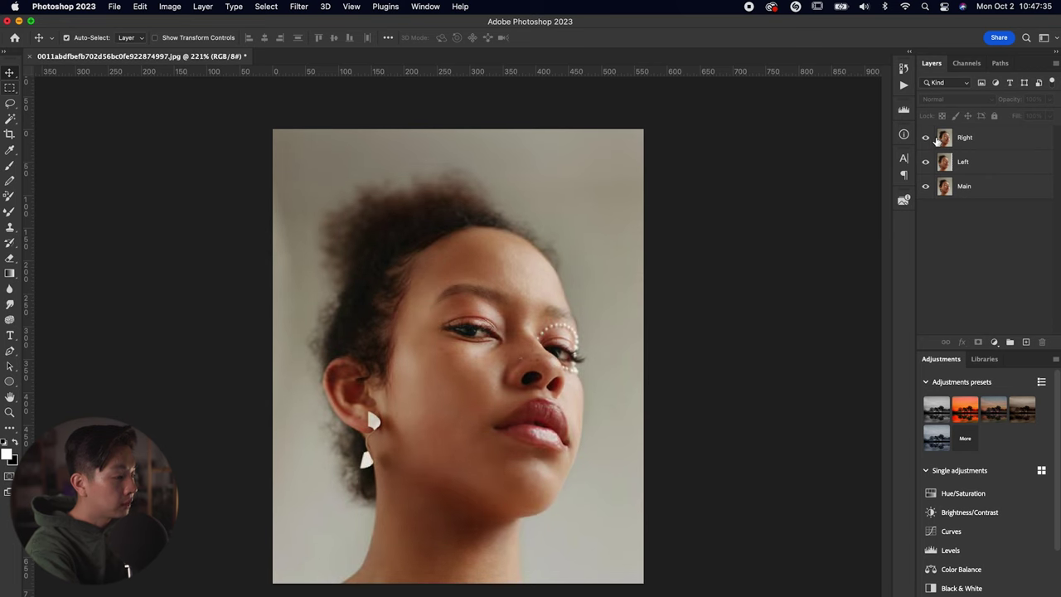
{"action": "left_click", "coordinate": [958, 139]}
{"action": "left_click", "coordinate": [297, 6]}
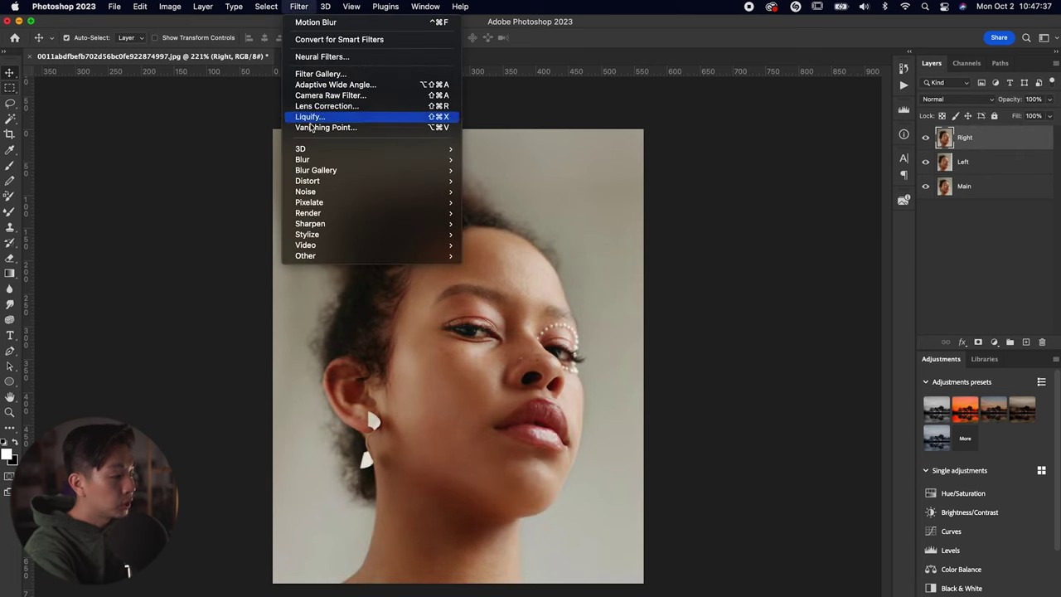
{"action": "mouse_move", "coordinate": [313, 160]}
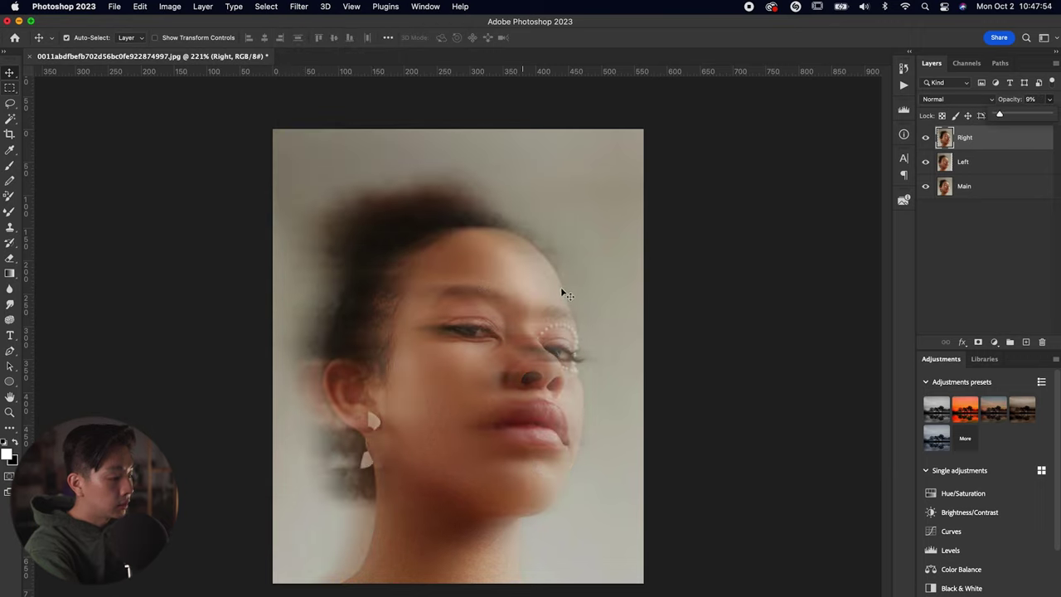
Offset the blurred Right layer to the right, set its opacity to 24%, and compare the portrait with and without it
{"action": "left_click_drag", "start_coordinate": [523, 386], "coordinate": [543, 409]}
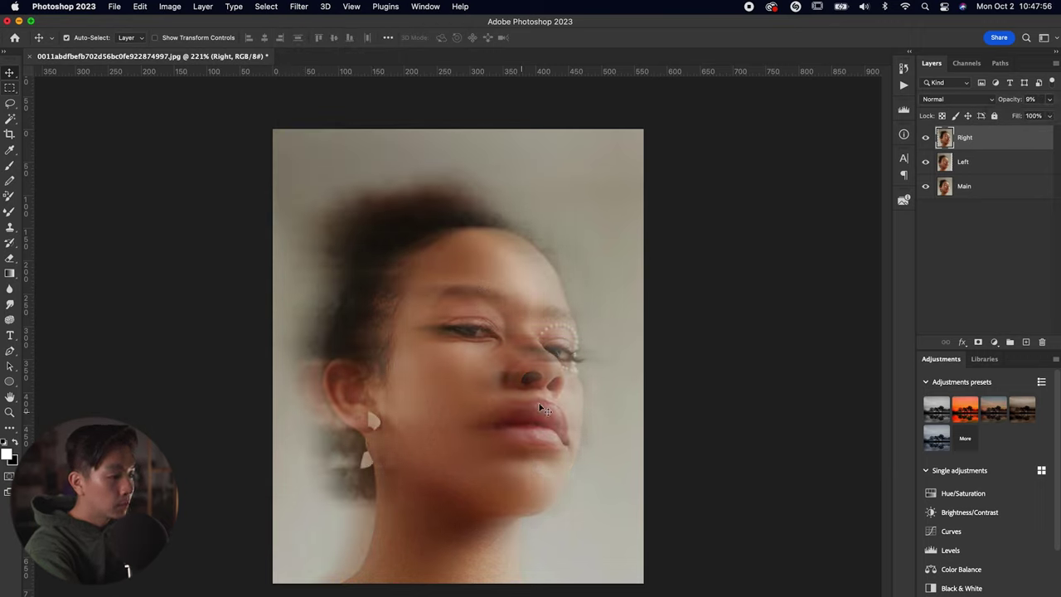
{"action": "left_click_drag", "start_coordinate": [1049, 100], "coordinate": [1022, 116]}
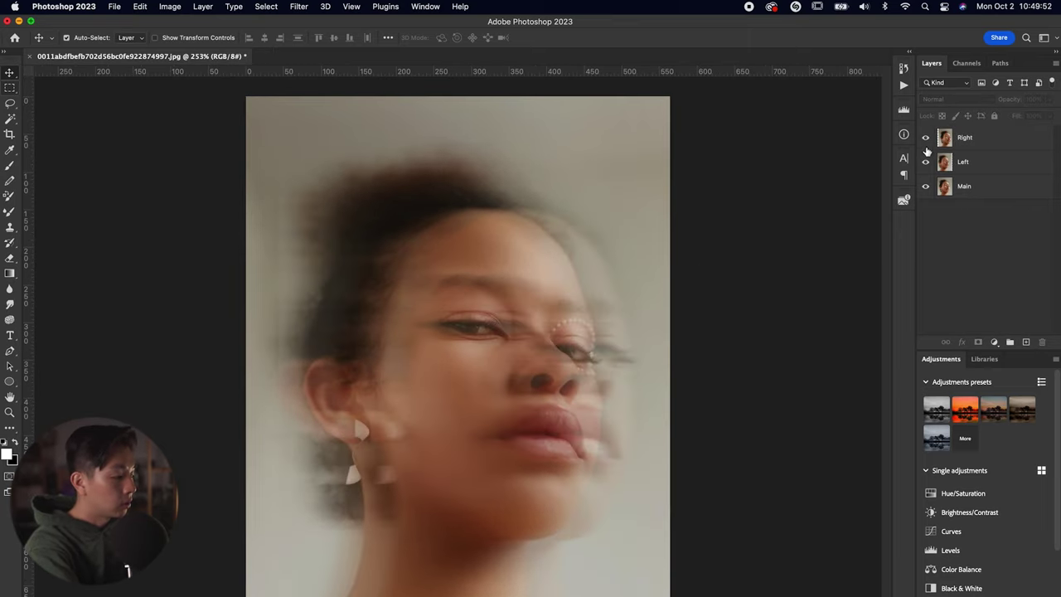
{"action": "left_click", "coordinate": [926, 138]}
{"action": "left_click", "coordinate": [926, 138]}
{"action": "left_click", "coordinate": [926, 138]}
{"action": "left_click", "coordinate": [926, 138]}
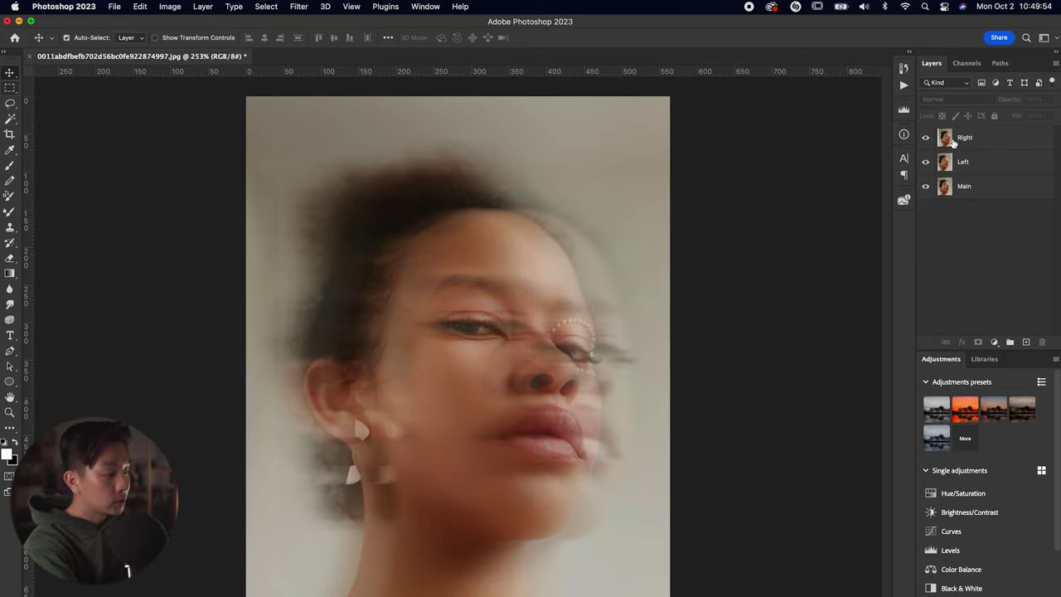
{"action": "left_click", "coordinate": [927, 138]}
{"action": "left_click", "coordinate": [926, 138]}
Add a white layer mask to the Right layer and brush black on it over the background behind the woman's hair
{"action": "left_click", "coordinate": [954, 138]}
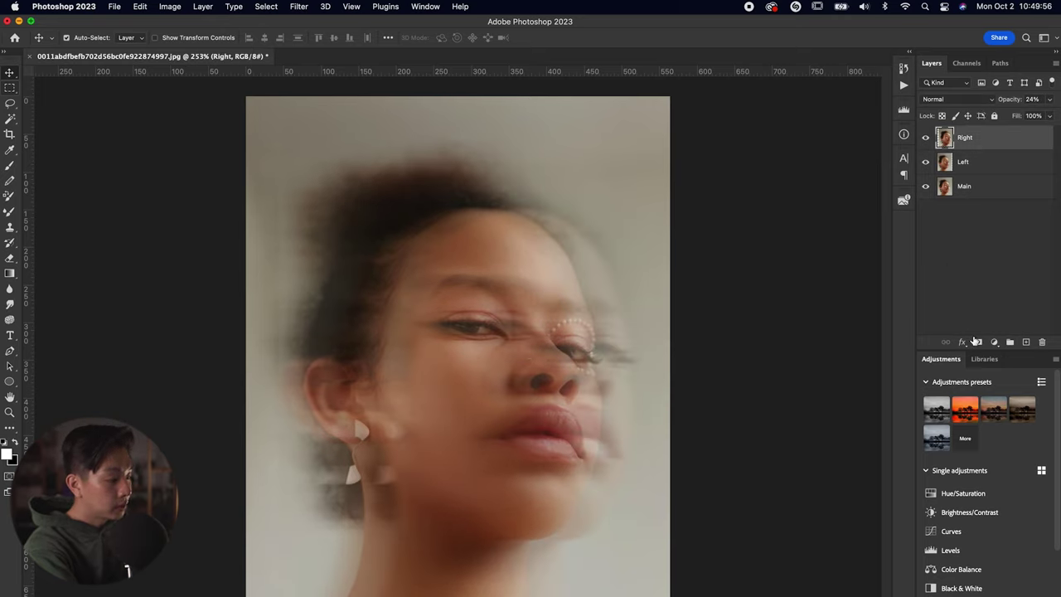
{"action": "left_click", "coordinate": [979, 342]}
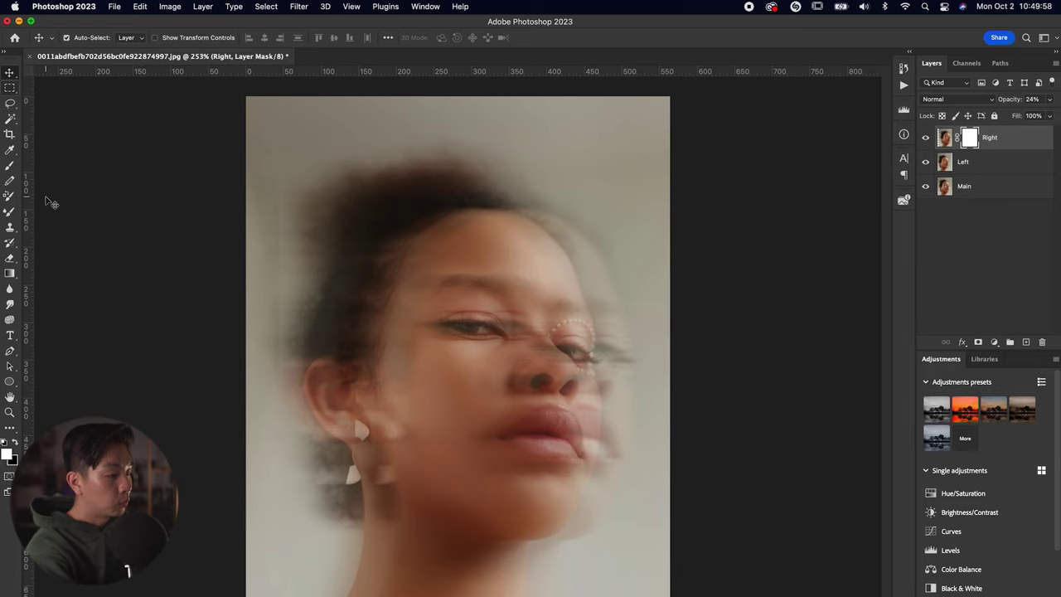
{"action": "left_click", "coordinate": [13, 168]}
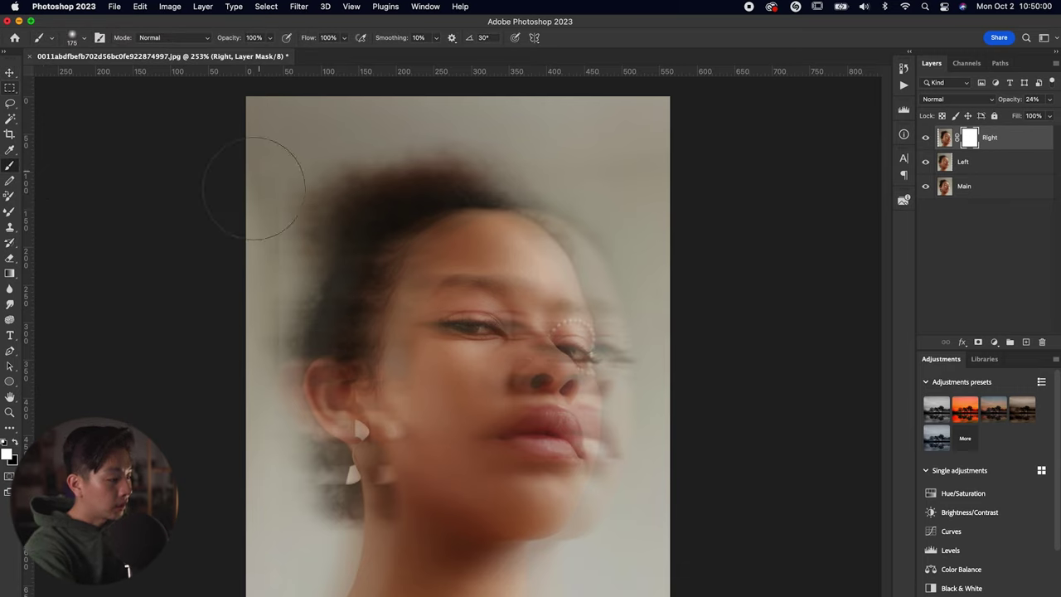
{"action": "key", "text": "x"}
{"action": "mouse_move", "coordinate": [282, 199]}
{"action": "left_mouse_down"}
{"action": "mouse_move", "coordinate": [274, 273]}
{"action": "mouse_move", "coordinate": [225, 356]}
{"action": "left_mouse_up"}
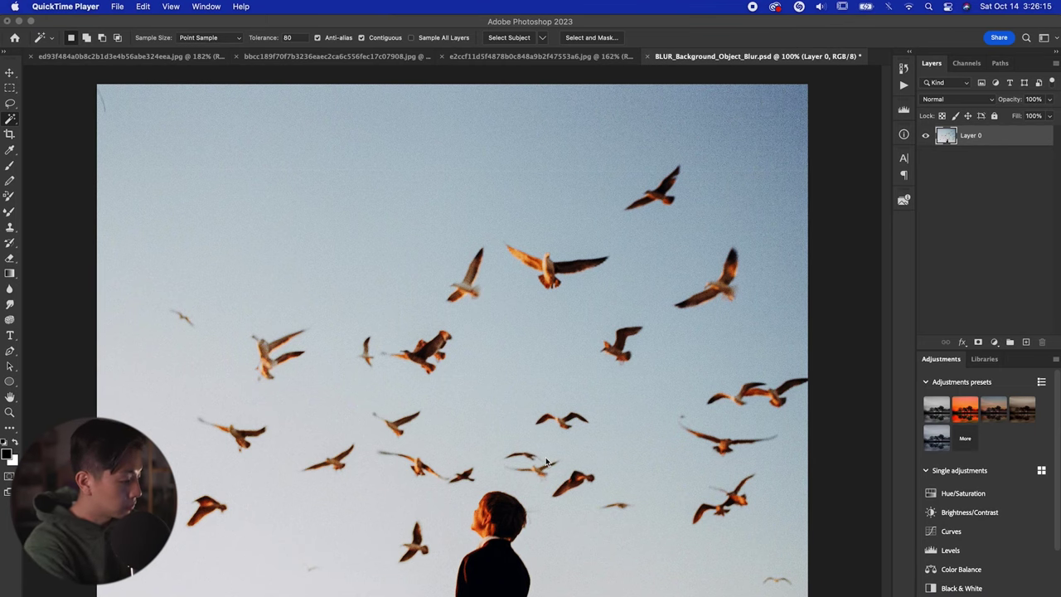
{"action": "left_click", "coordinate": [547, 462]}
{"action": "key", "text": "super+minus"}
{"action": "key", "text": "super+equal"}
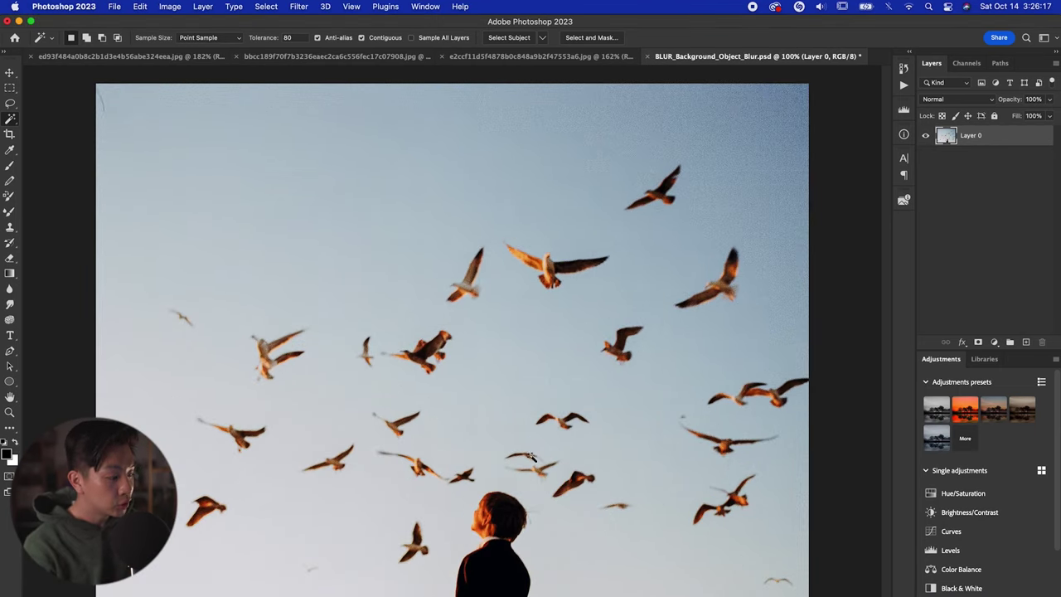
{"action": "left_click", "coordinate": [10, 74]}
{"action": "key", "text": "super+minus"}
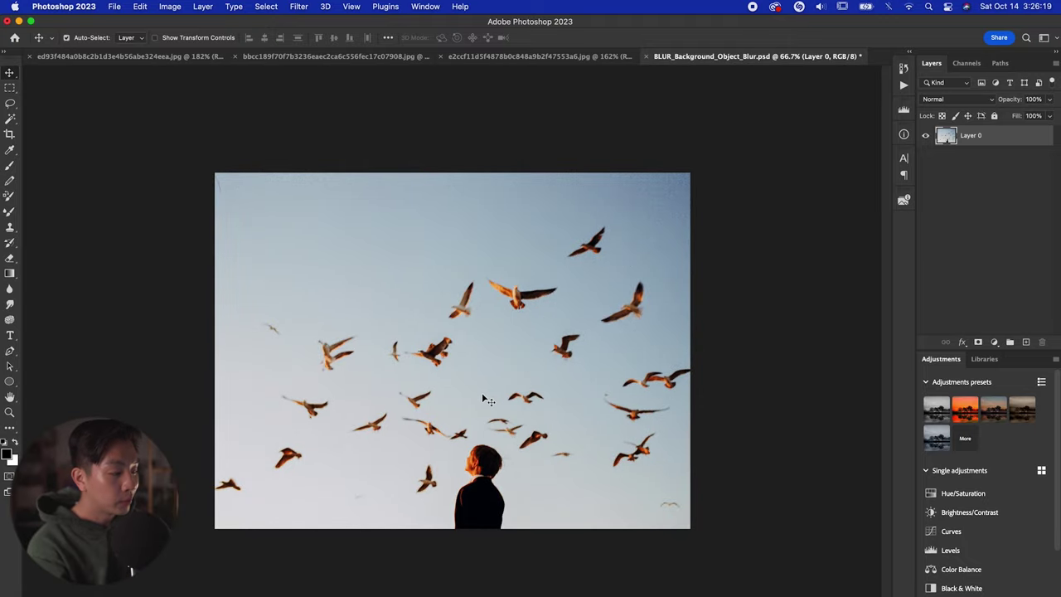
{"action": "scroll", "coordinate": [440, 485], "scroll_direction": "up", "scroll_amount": 3}
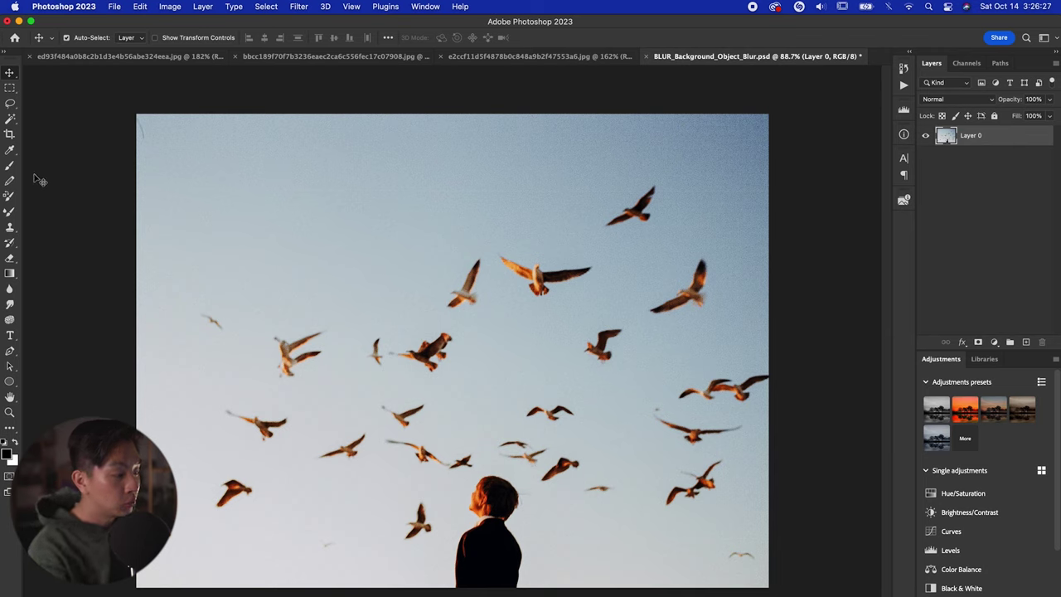
Using the Magic Wand at tolerance 80, select the lower-left birds one after another, adding each to the selection
{"action": "left_click", "coordinate": [10, 119]}
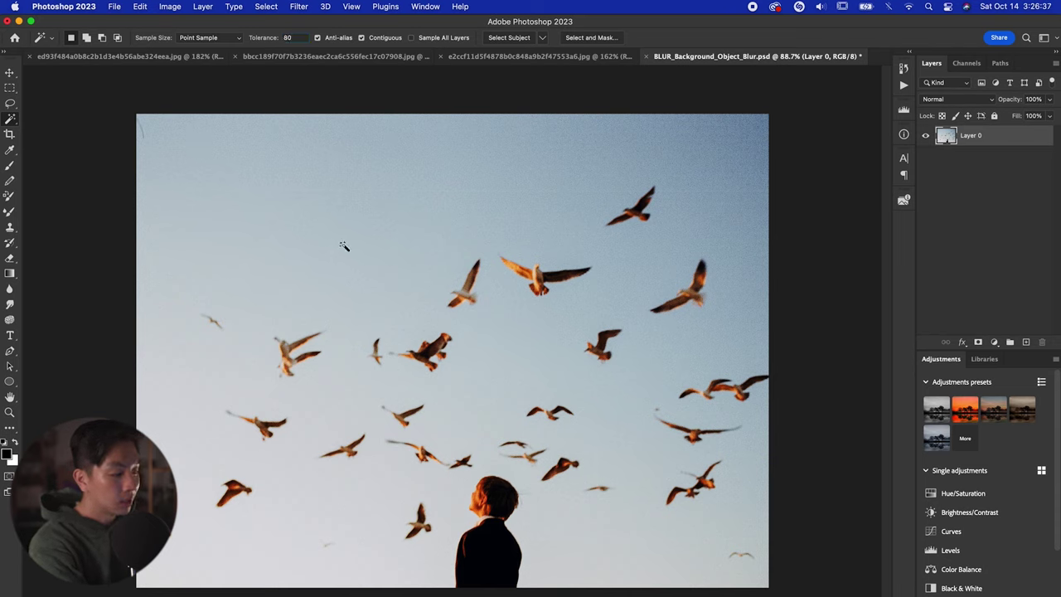
{"action": "key", "text": "super+minus"}
{"action": "key", "text": "super+minus"}
{"action": "key", "text": "super+equal"}
{"action": "key", "text": "super+equal"}
{"action": "key", "text": "super+equal"}
{"action": "scroll", "coordinate": [272, 397], "scroll_direction": "down", "scroll_amount": 5}
{"action": "left_click", "coordinate": [191, 488]}
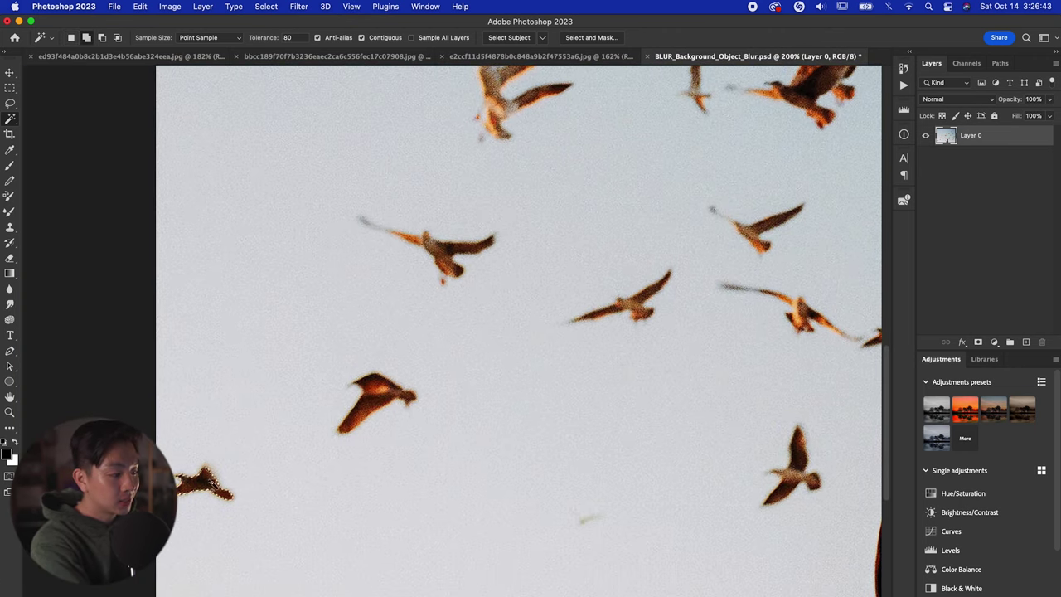
{"action": "left_click", "coordinate": [377, 396], "text": "shift"}
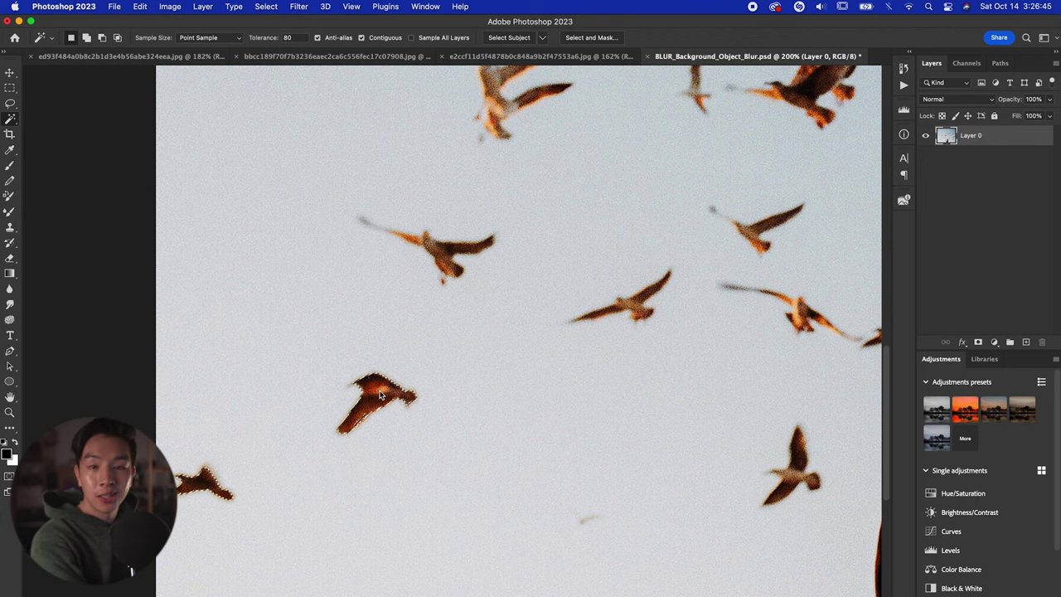
{"action": "scroll", "coordinate": [355, 424], "scroll_direction": "up", "scroll_amount": 4}
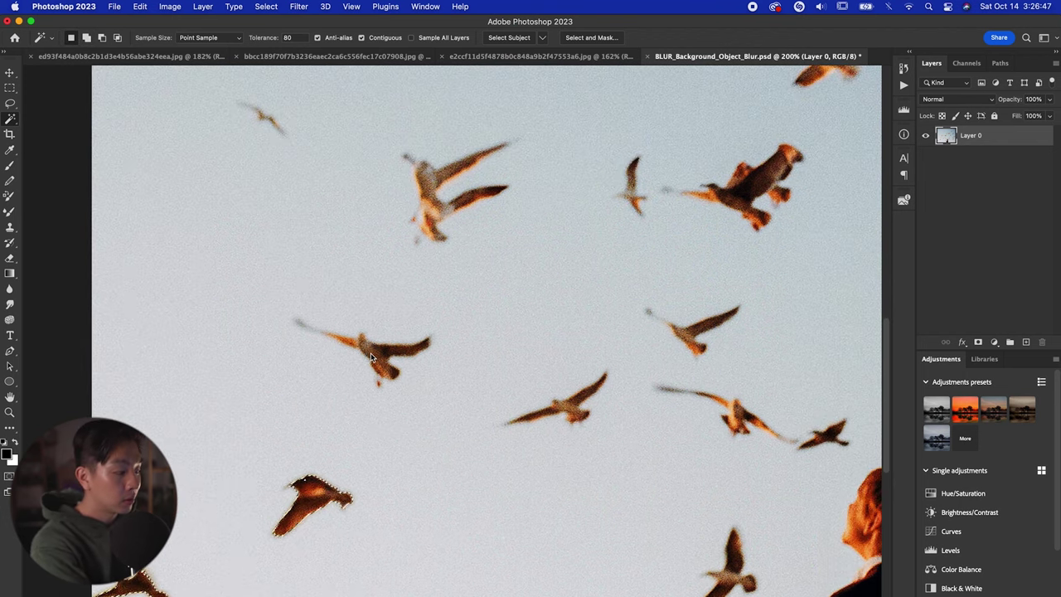
{"action": "left_click", "coordinate": [339, 341], "text": "shift"}
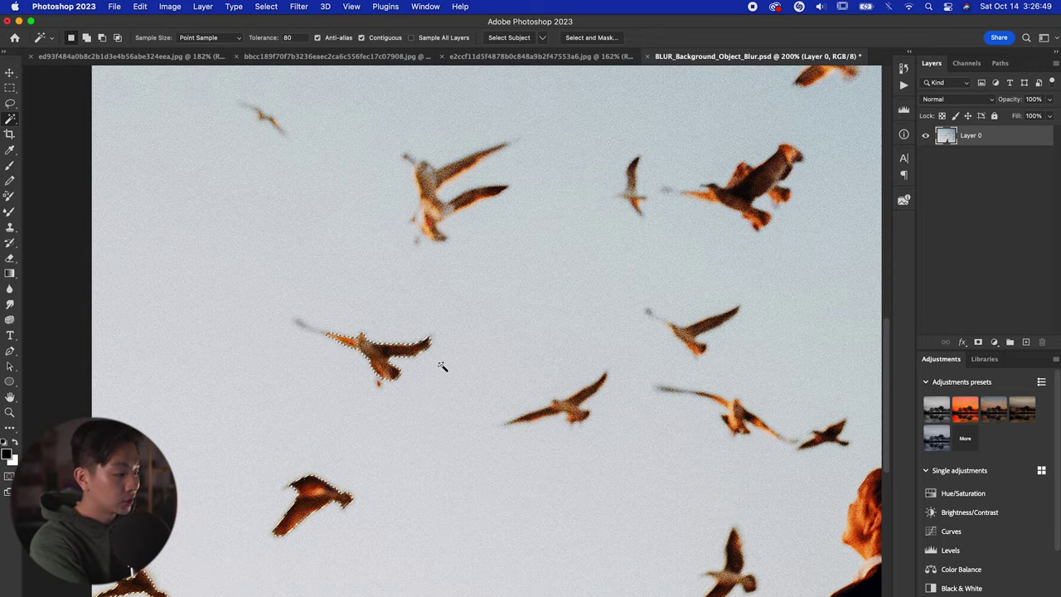
Add the birds across the middle of the sky, above and beside the boy, to the Magic Wand selection
{"action": "scroll", "coordinate": [445, 367], "scroll_direction": "up", "scroll_amount": 3}
{"action": "left_click", "coordinate": [440, 199], "text": "shift"}
{"action": "scroll", "coordinate": [498, 381], "scroll_direction": "right", "scroll_amount": 5}
{"action": "left_click", "coordinate": [556, 404], "text": "shift"}
{"action": "left_click", "coordinate": [535, 145], "text": "shift"}
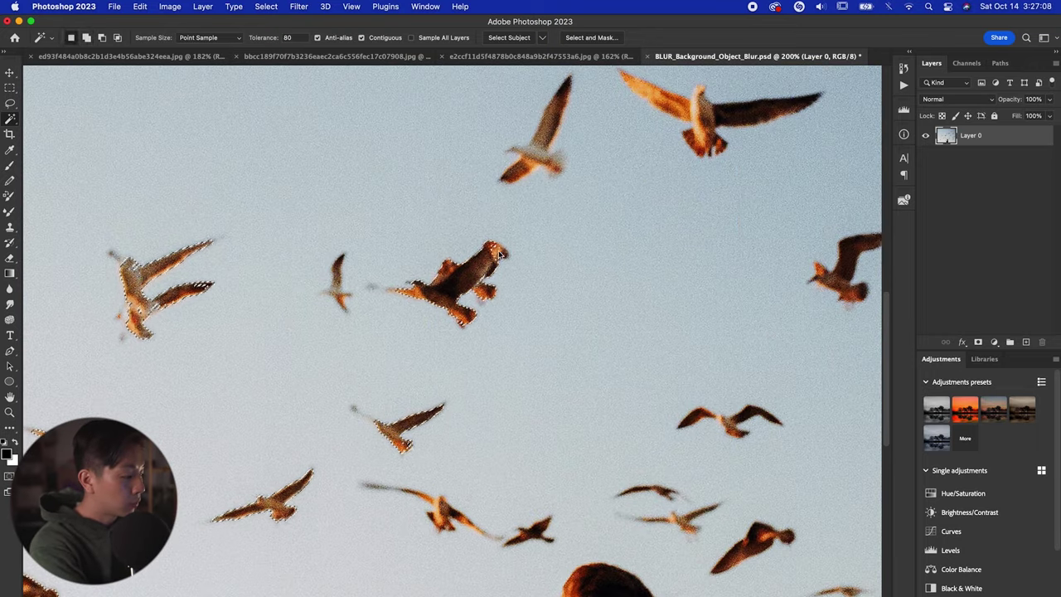
{"action": "scroll", "coordinate": [464, 332], "scroll_direction": "up", "scroll_amount": 3}
{"action": "left_click", "coordinate": [635, 178], "text": "shift"}
{"action": "scroll", "coordinate": [391, 402], "scroll_direction": "down", "scroll_amount": 3}
{"action": "scroll", "coordinate": [391, 402], "scroll_direction": "up", "scroll_amount": 2}
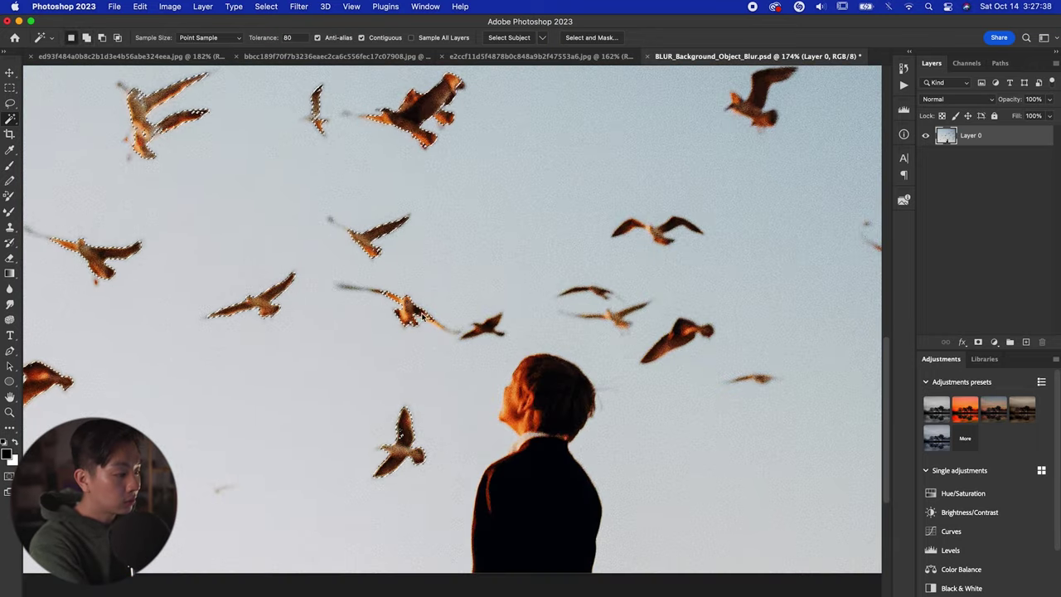
Extend the selection to the birds on the right side of the photo
{"action": "scroll", "coordinate": [391, 402], "scroll_direction": "up", "scroll_amount": 2}
{"action": "scroll", "coordinate": [573, 196], "scroll_direction": "up", "scroll_amount": 2}
{"action": "left_click", "coordinate": [574, 196], "text": "shift"}
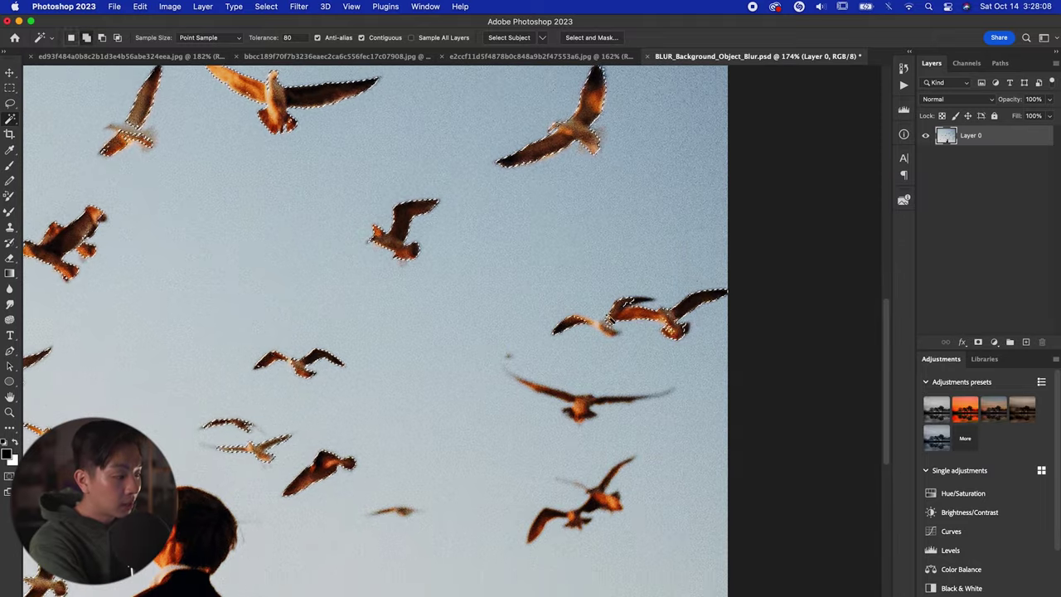
Copy the selected birds from Layer 0 to a new layer and name it Blur 01
{"action": "scroll", "coordinate": [529, 338], "scroll_direction": "down", "scroll_amount": 4}
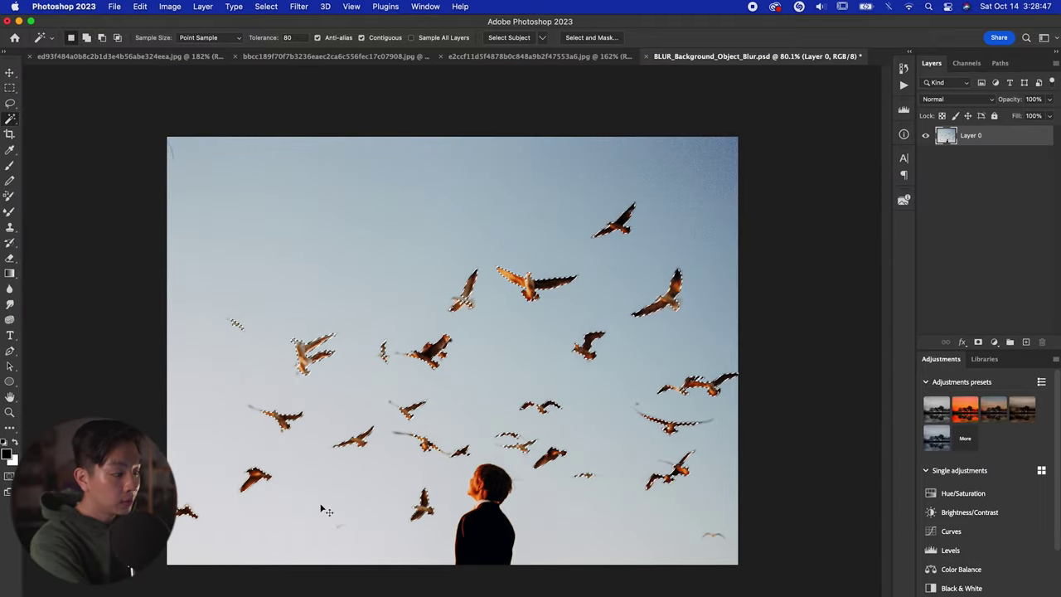
{"action": "key", "text": "super+j"}
{"action": "type", "text": "Blur 01"}
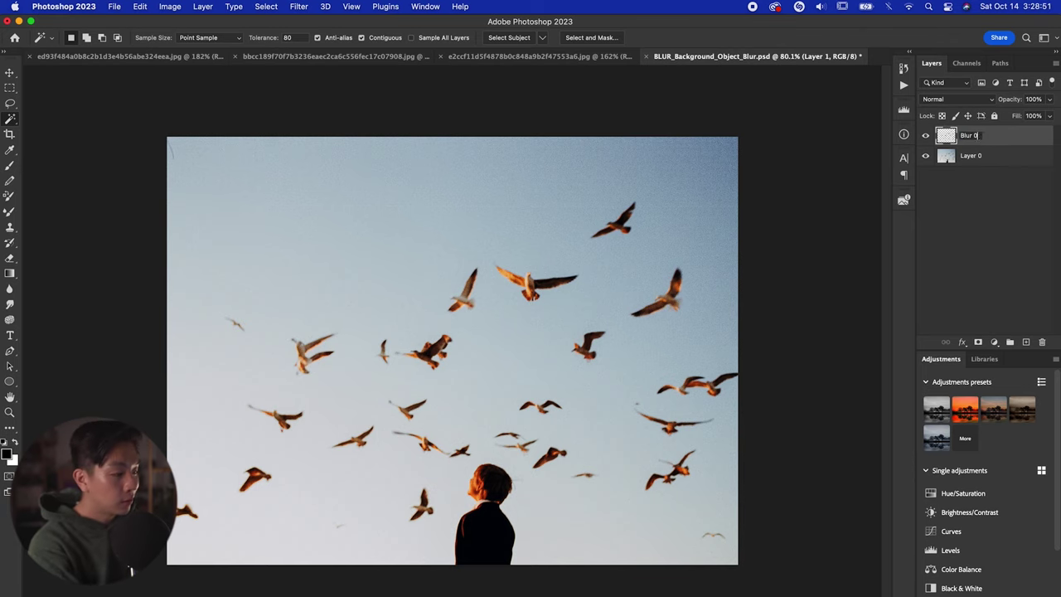
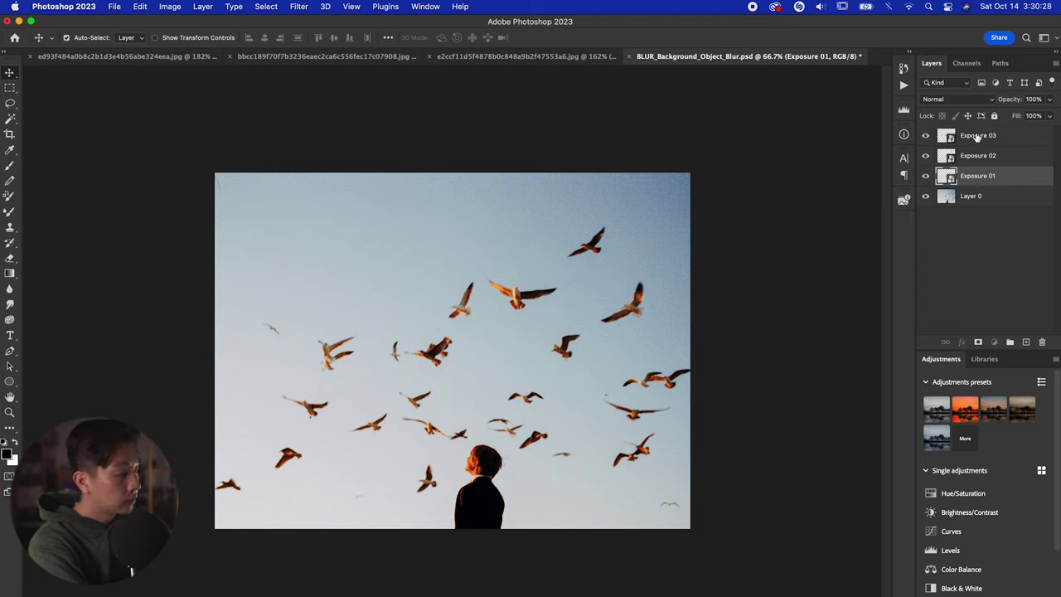
Apply a Motion Blur filter to the Exposure 03 layer with a 0° angle and 68-pixel distance
{"action": "left_click", "coordinate": [298, 6]}
{"action": "mouse_move", "coordinate": [330, 194]}
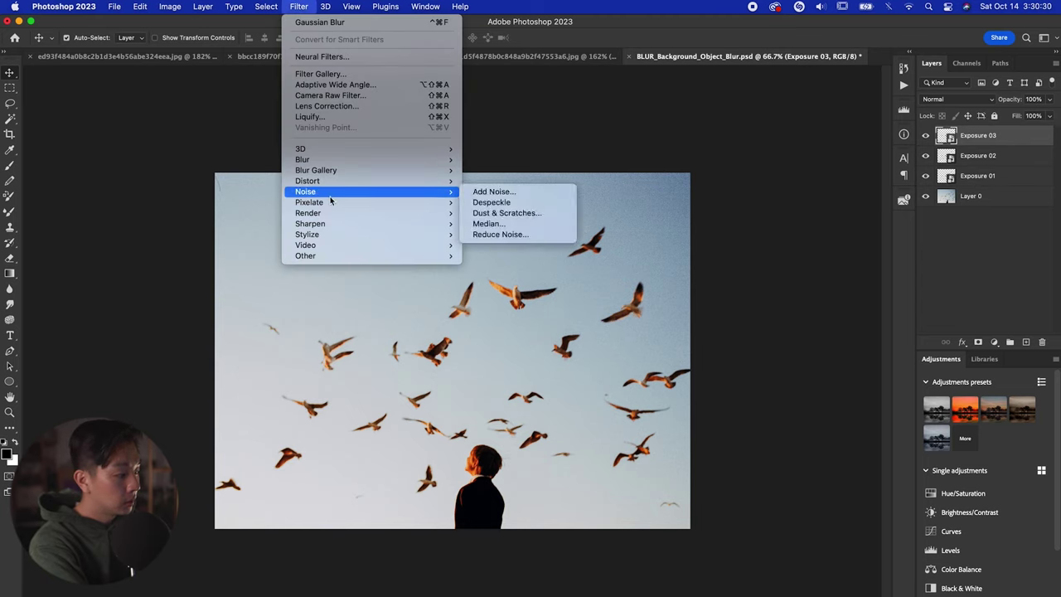
{"action": "mouse_move", "coordinate": [309, 159]}
{"action": "left_click", "coordinate": [514, 224]}
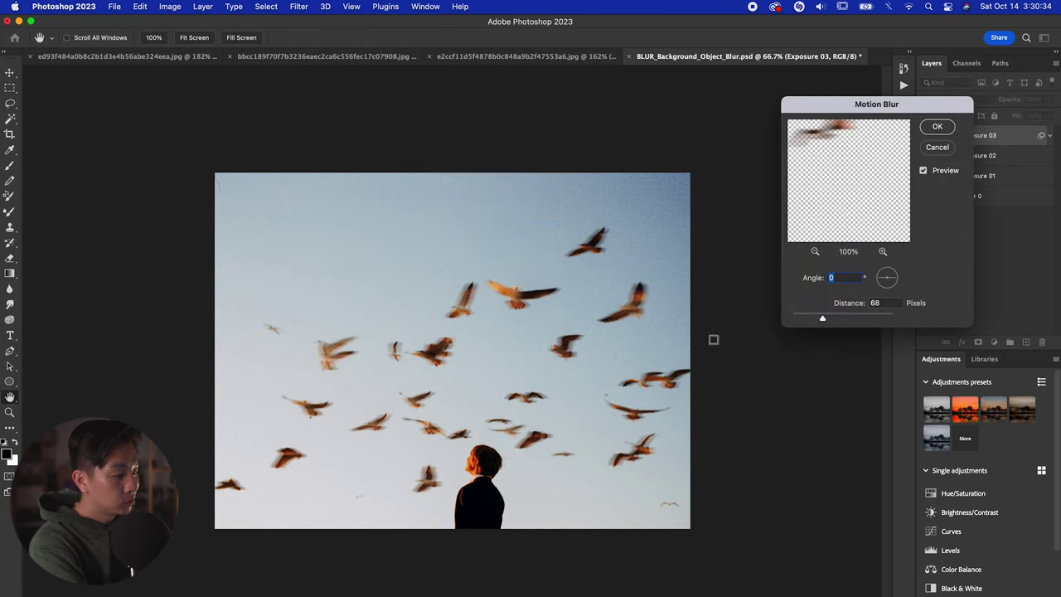
{"action": "left_click", "coordinate": [937, 126]}
Apply Motion Blur to the Exposure 02 and Exposure 01 layers, using a 0° angle and 68-pixel distance on Exposure 01
{"action": "left_click", "coordinate": [970, 181]}
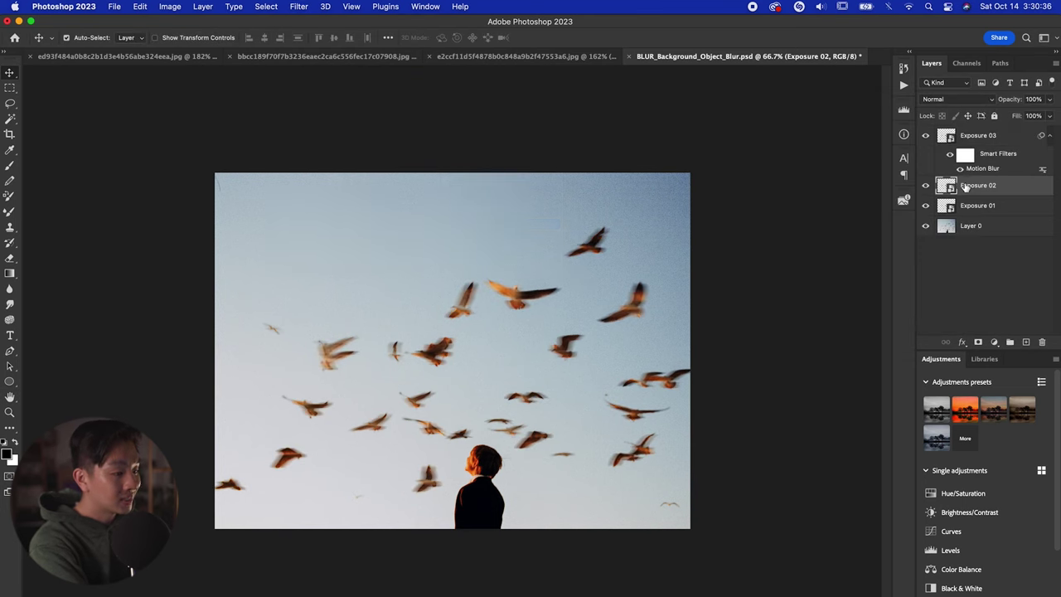
{"action": "left_click", "coordinate": [298, 6]}
{"action": "mouse_move", "coordinate": [325, 176]}
{"action": "mouse_move", "coordinate": [398, 159]}
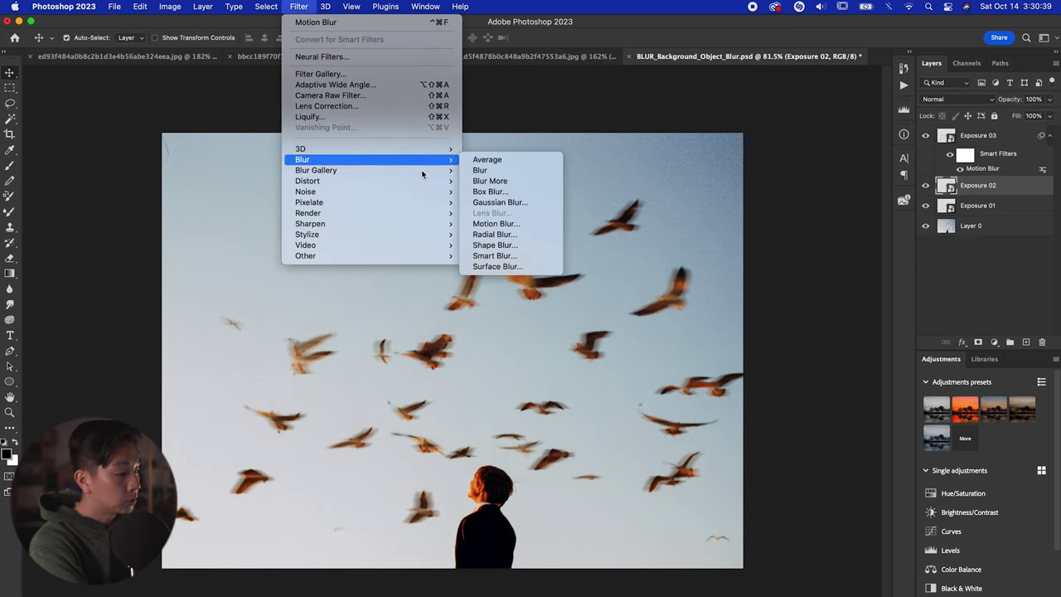
{"action": "left_click", "coordinate": [501, 224]}
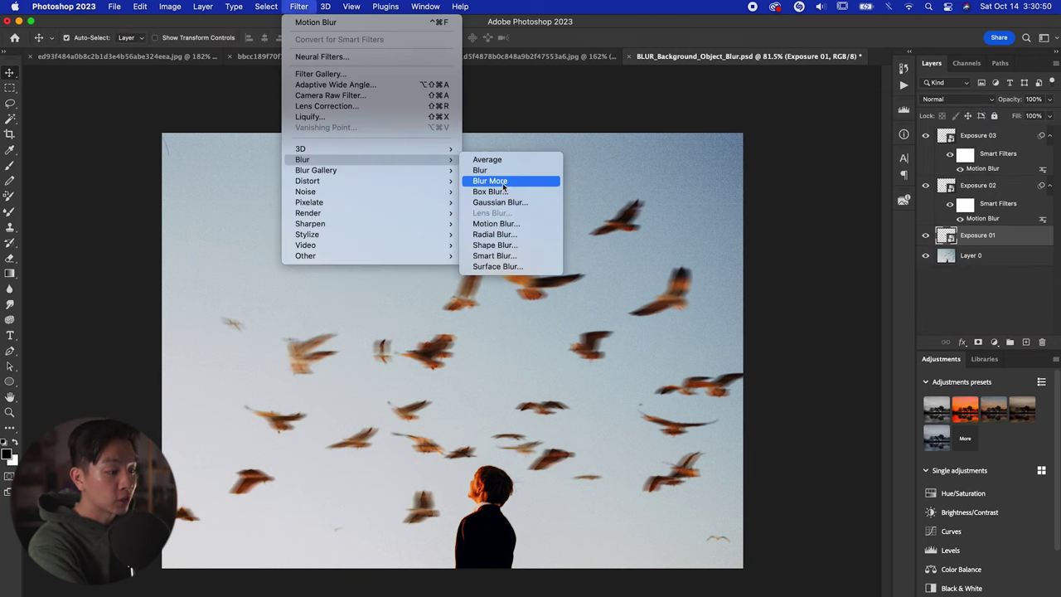
{"action": "left_click", "coordinate": [494, 224]}
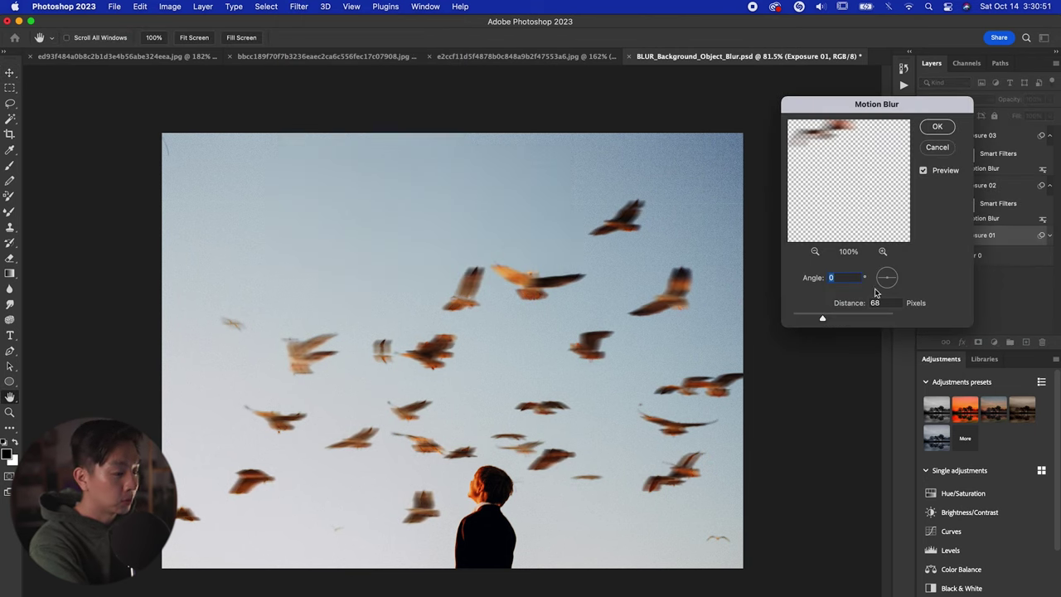
{"action": "left_click", "coordinate": [938, 126]}
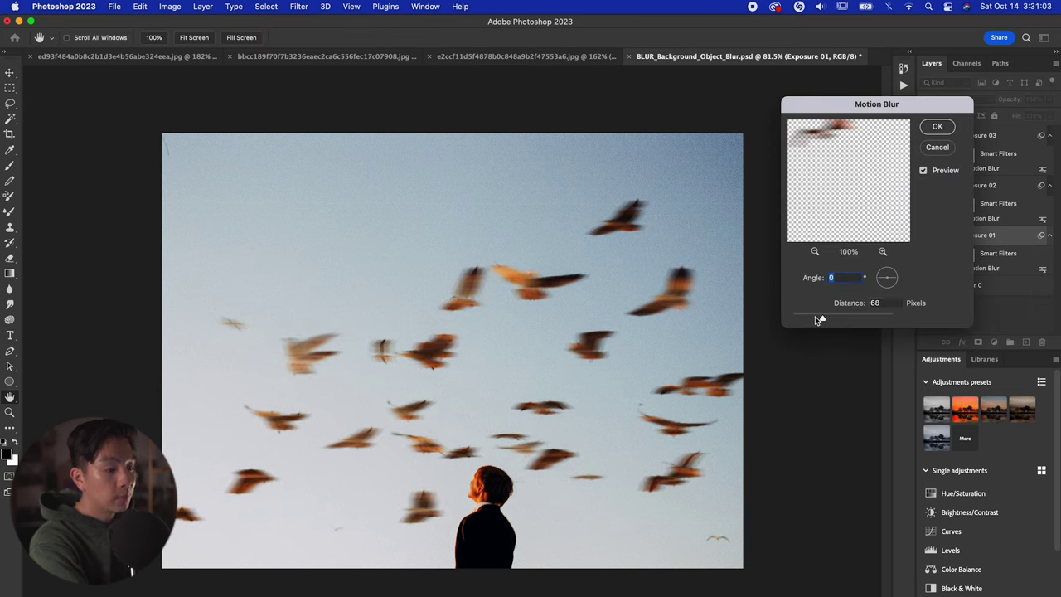
Set the Motion Blur distance to 18 pixels on Exposure 01 and 38 pixels on Exposure 02
{"action": "mouse_move", "coordinate": [819, 320]}
{"action": "left_mouse_down"}
{"action": "mouse_move", "coordinate": [834, 315]}
{"action": "mouse_move", "coordinate": [800, 320]}
{"action": "left_mouse_up"}
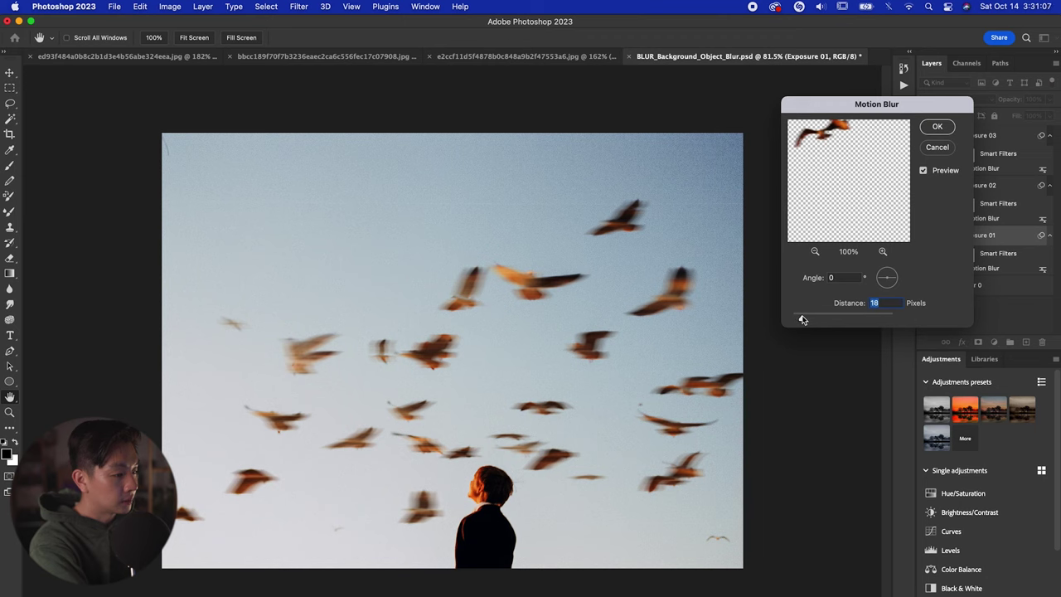
{"action": "key", "text": "Return"}
{"action": "double_click", "coordinate": [979, 219]}
{"action": "left_click_drag", "start_coordinate": [820, 321], "coordinate": [813, 321]}
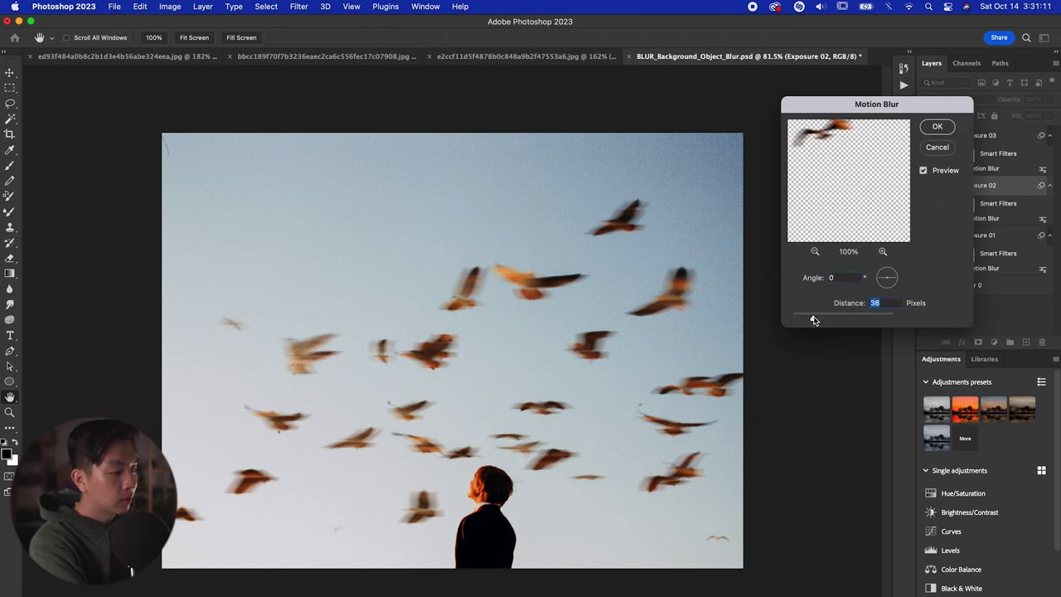
{"action": "key", "text": "Return"}
Readjust the Motion Blur distance on the Exposure 03 layer
{"action": "double_click", "coordinate": [968, 174]}
{"action": "mouse_move", "coordinate": [831, 320]}
{"action": "left_mouse_down"}
{"action": "mouse_move", "coordinate": [804, 320]}
{"action": "mouse_move", "coordinate": [822, 320]}
{"action": "left_mouse_up"}
{"action": "key", "text": "Return"}
Examine the motion-blurred birds at full view and up close, checking the streaks and edges
{"action": "key", "text": "super+1"}
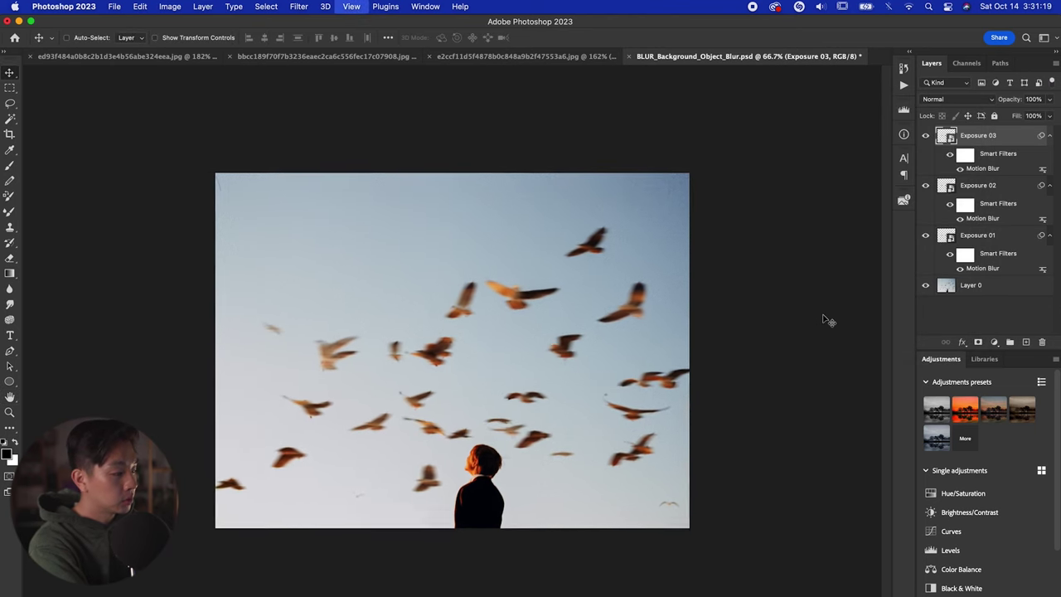
{"action": "key", "text": "super+minus"}
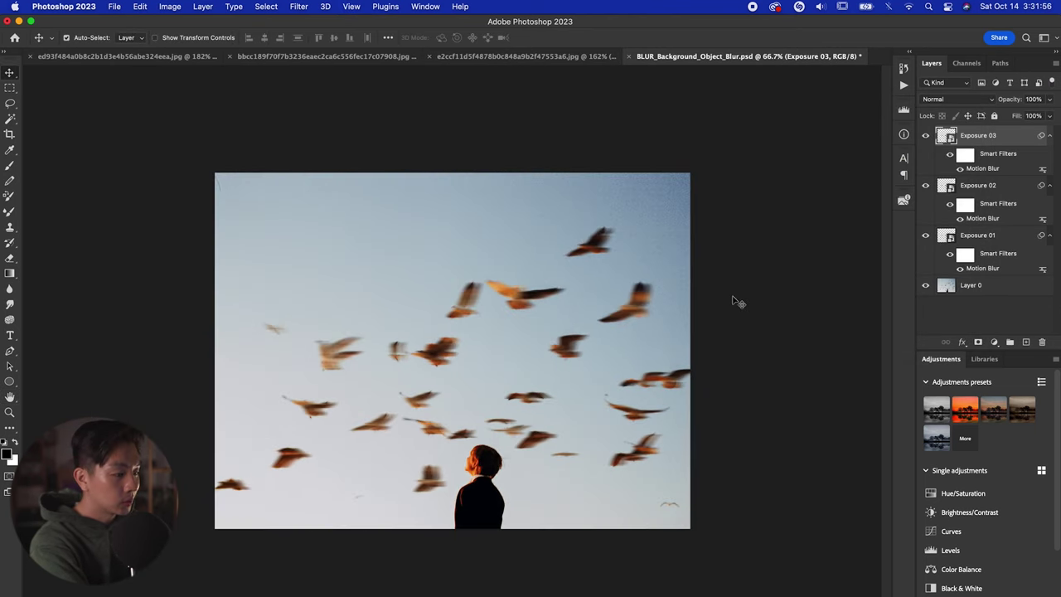
{"action": "key", "text": "super+1"}
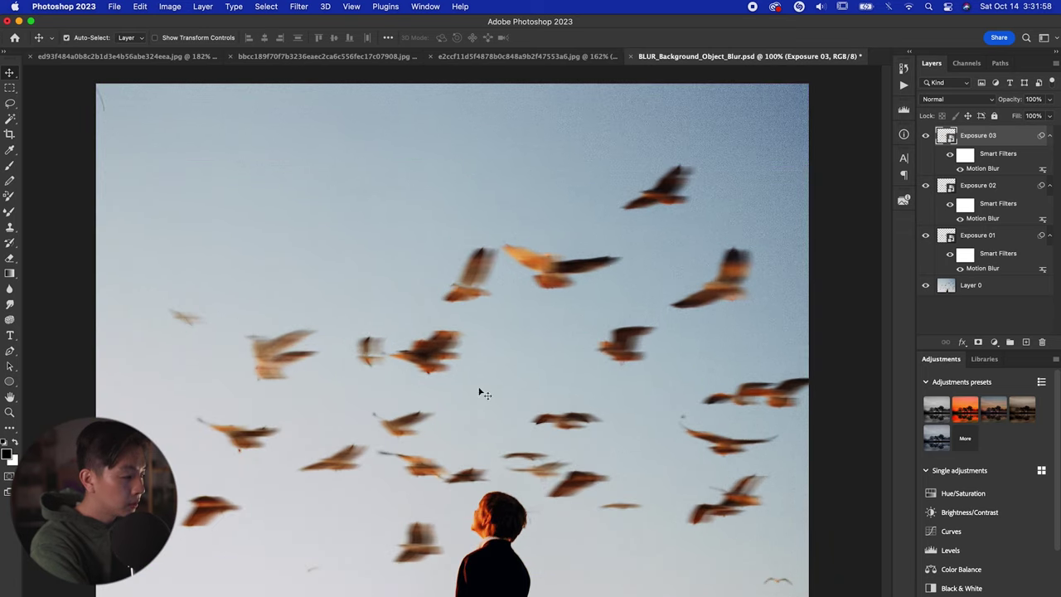
{"action": "key", "text": "super+plus"}
{"action": "key", "text": "super+plus"}
{"action": "key", "text": "super+plus"}
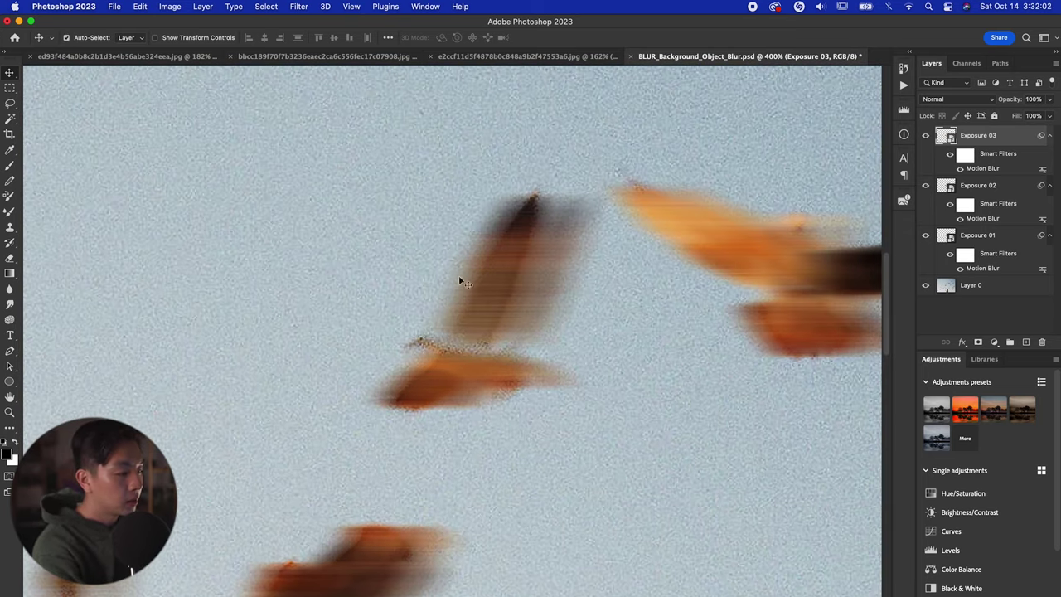
{"action": "scroll", "coordinate": [399, 426], "scroll_direction": "down", "scroll_amount": 5}
{"action": "scroll", "coordinate": [399, 426], "scroll_direction": "left", "scroll_amount": 3}
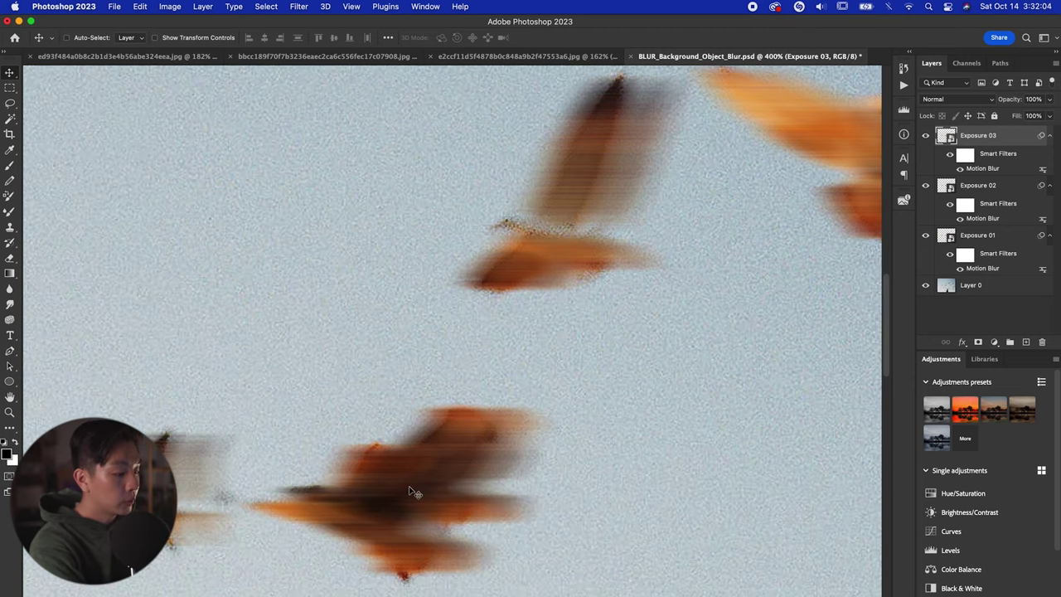
{"action": "key", "text": "super+1"}
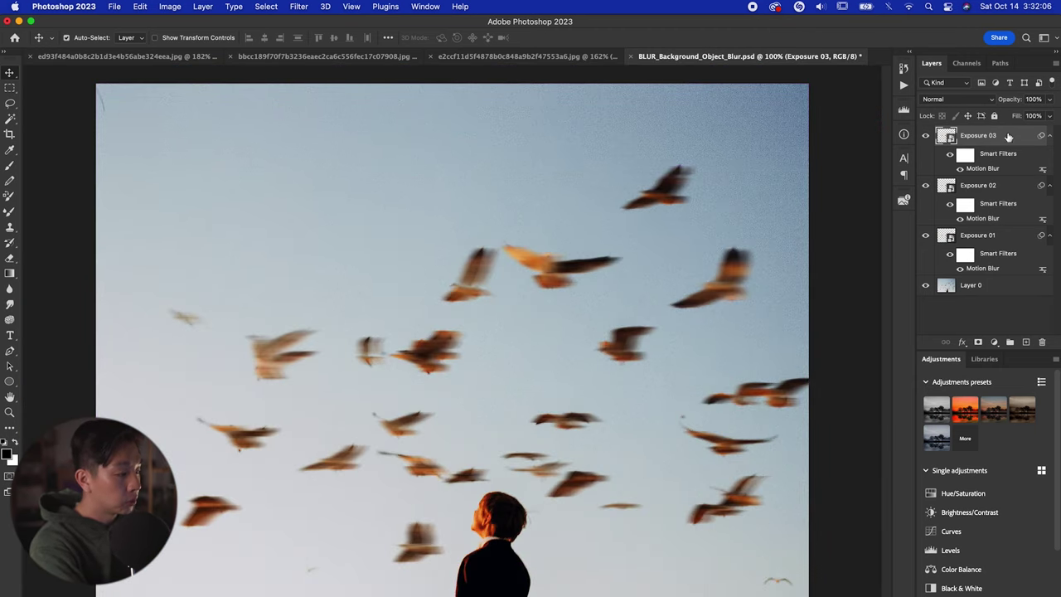
Add a Gaussian Blur filter to the Exposure 03 layer and lower its radius for a subtle softening
{"action": "left_click", "coordinate": [298, 6]}
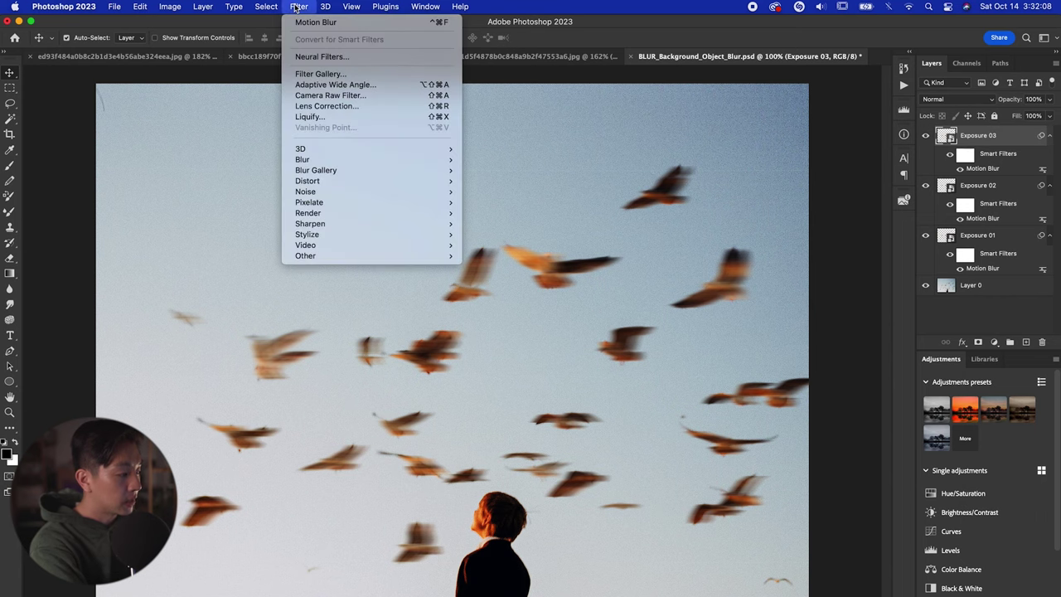
{"action": "mouse_move", "coordinate": [317, 159]}
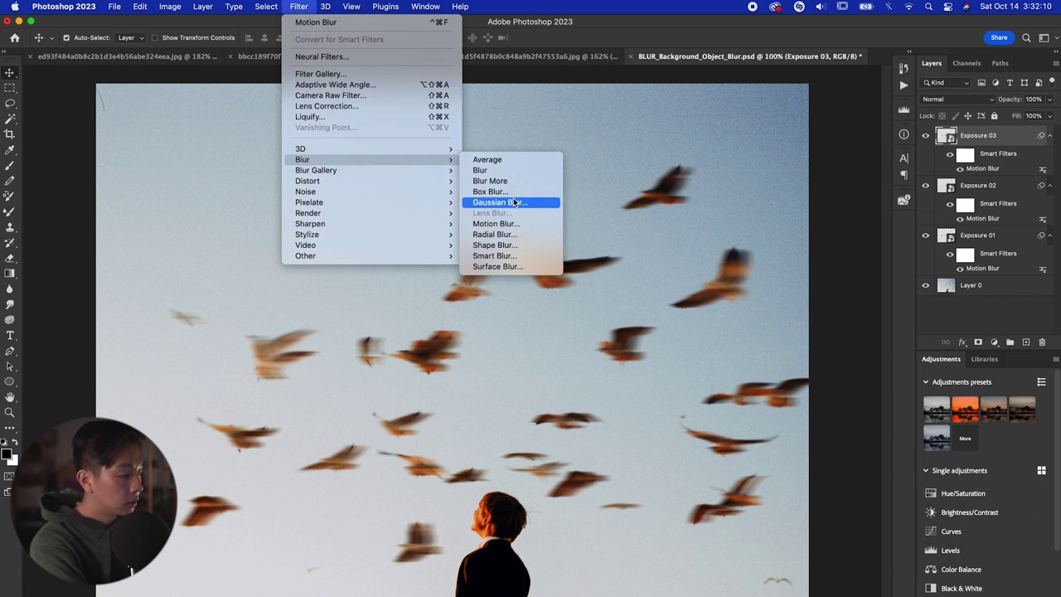
{"action": "left_click", "coordinate": [500, 202]}
{"action": "key", "text": "super+equal"}
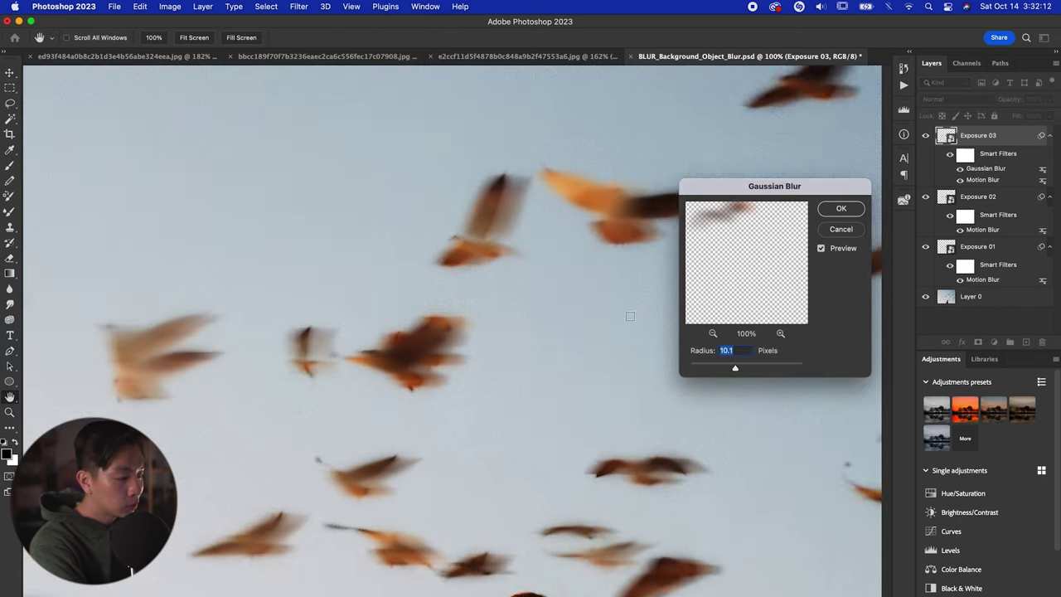
{"action": "key", "text": "super+minus"}
{"action": "left_click_drag", "start_coordinate": [736, 369], "coordinate": [711, 371]}
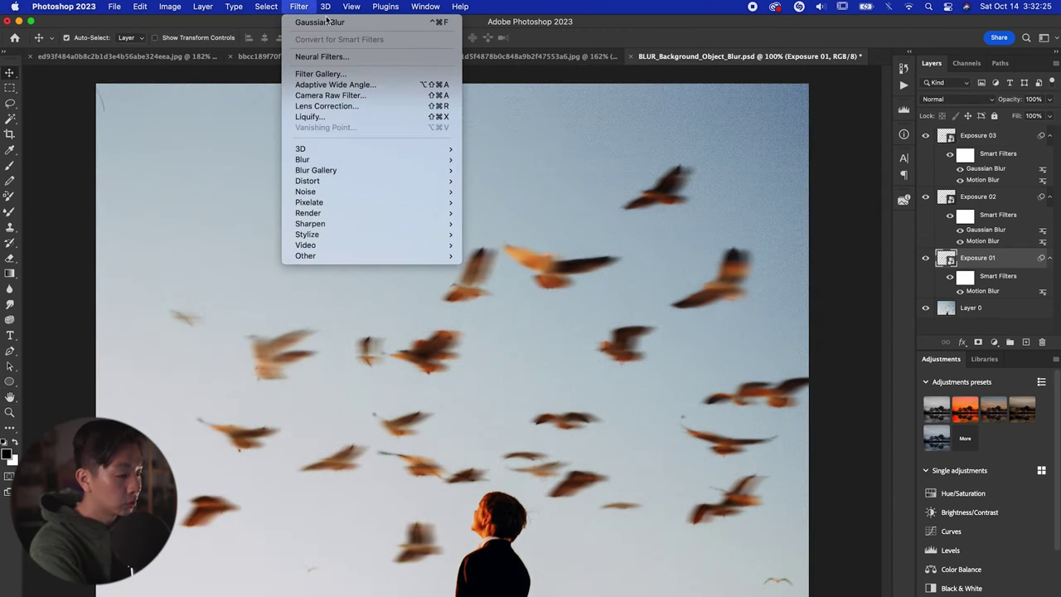
Apply the same Gaussian Blur to the Exposure 01 layer and inspect the softened bird edges up close and in the wider view
{"action": "left_click", "coordinate": [323, 22]}
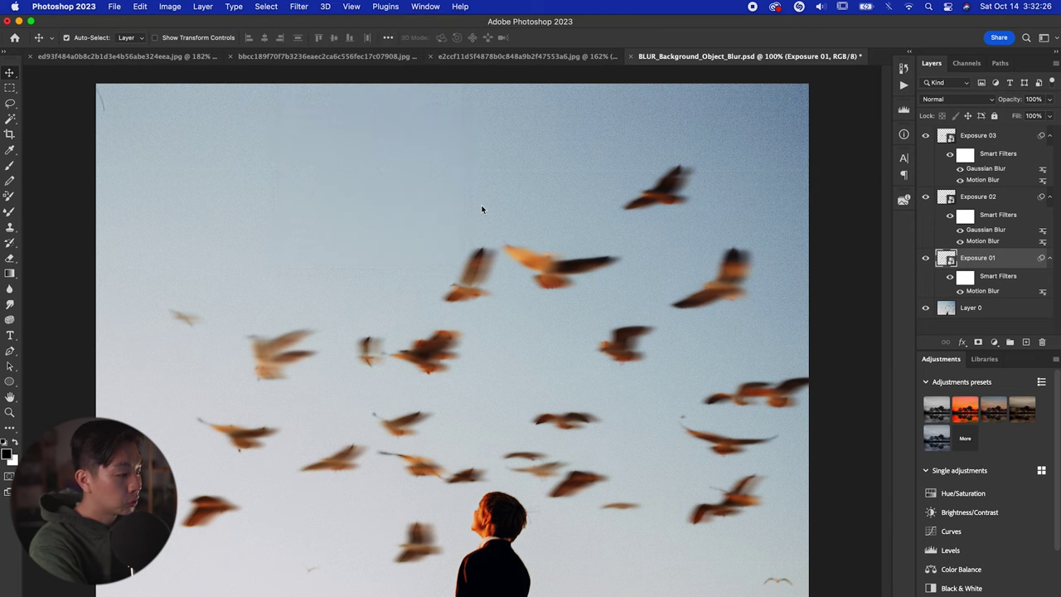
{"action": "key", "text": "super+equal"}
{"action": "key", "text": "super+equal"}
{"action": "key", "text": "Return"}
{"action": "key", "text": "super+equal"}
{"action": "key", "text": "super+equal"}
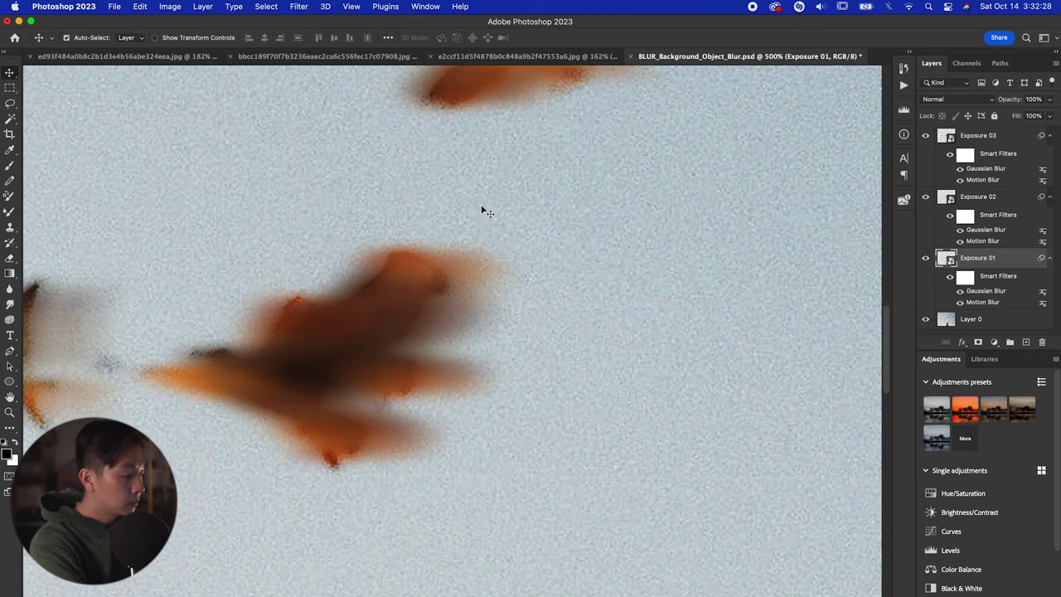
{"action": "scroll", "coordinate": [220, 384], "scroll_direction": "left", "scroll_amount": 5}
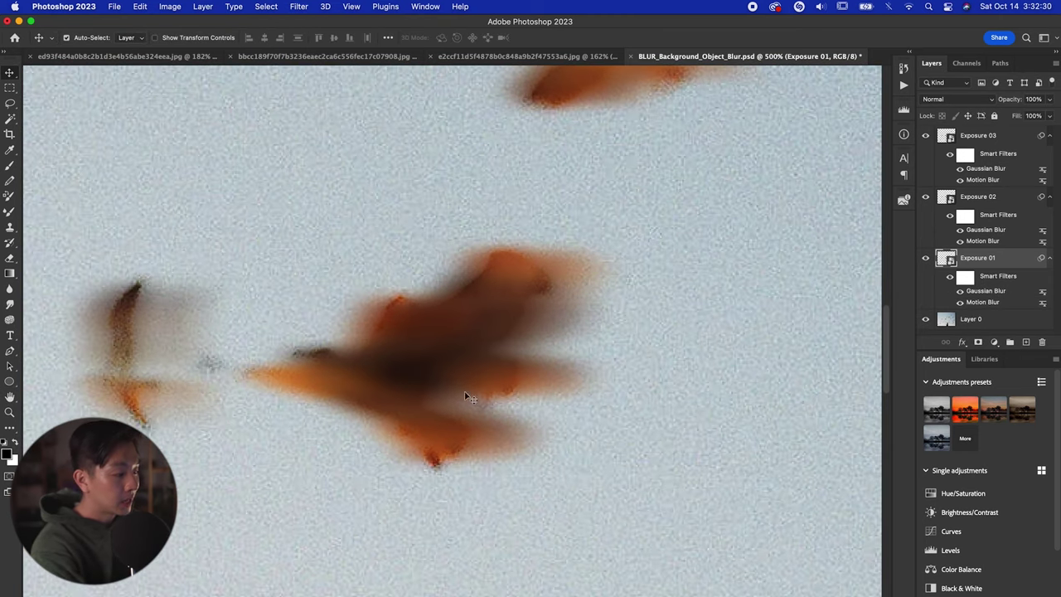
{"action": "scroll", "coordinate": [504, 396], "scroll_direction": "down", "scroll_amount": 3}
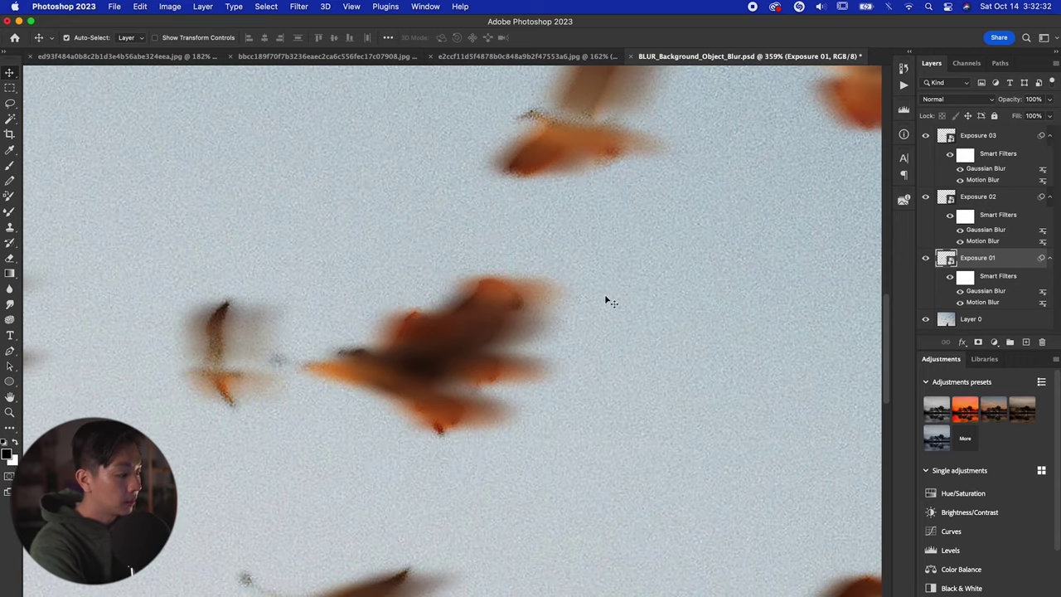
{"action": "scroll", "coordinate": [430, 379], "scroll_direction": "down", "scroll_amount": 8}
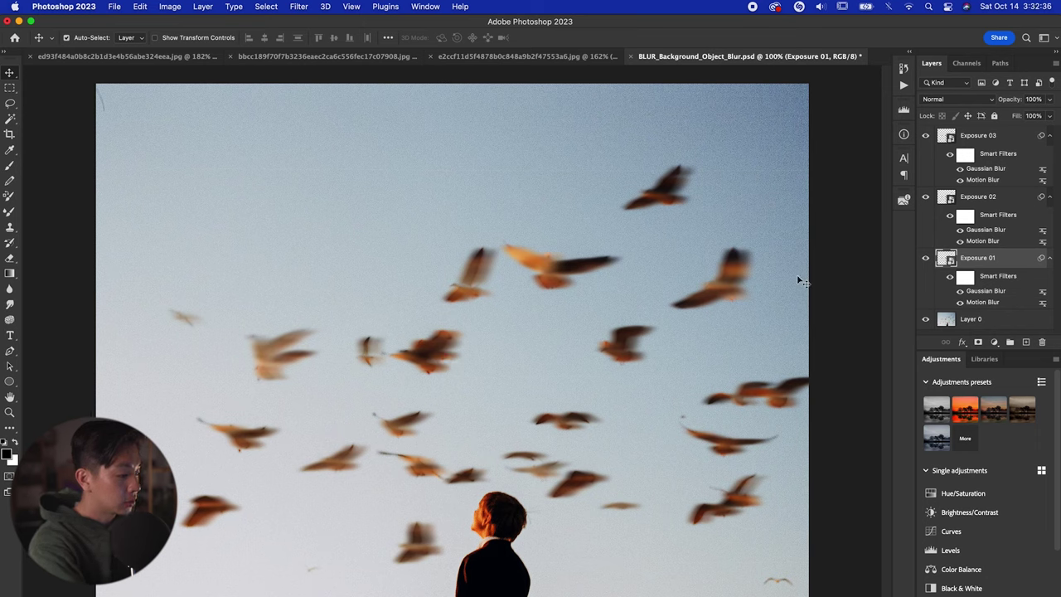
Add an Add Noise filter to the Exposure 03 layer on top of its Gaussian Blur and Motion Blur
{"action": "left_click", "coordinate": [981, 138]}
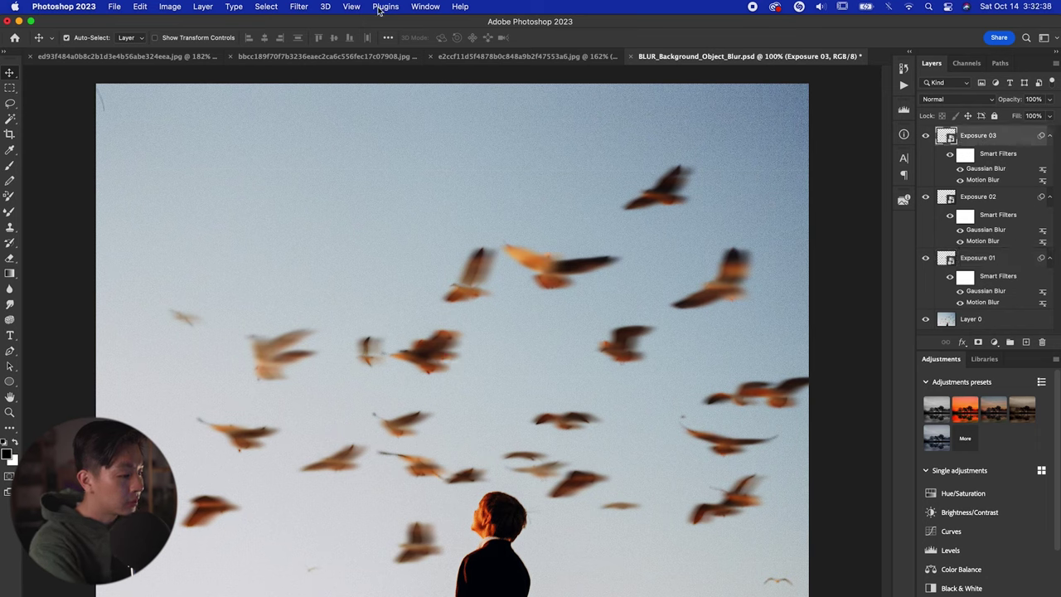
{"action": "left_click", "coordinate": [300, 7]}
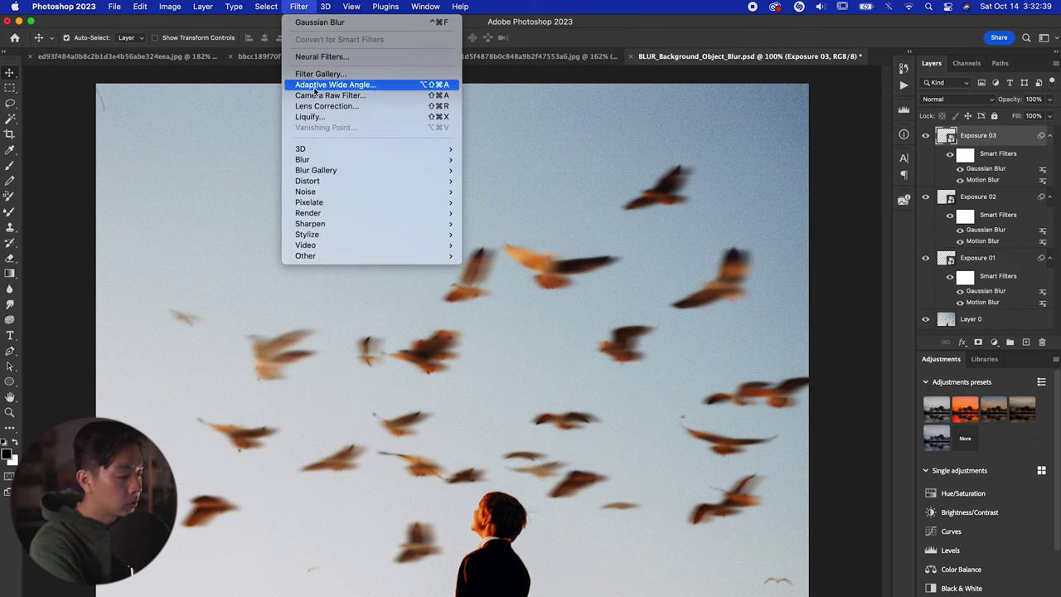
{"action": "mouse_move", "coordinate": [381, 192]}
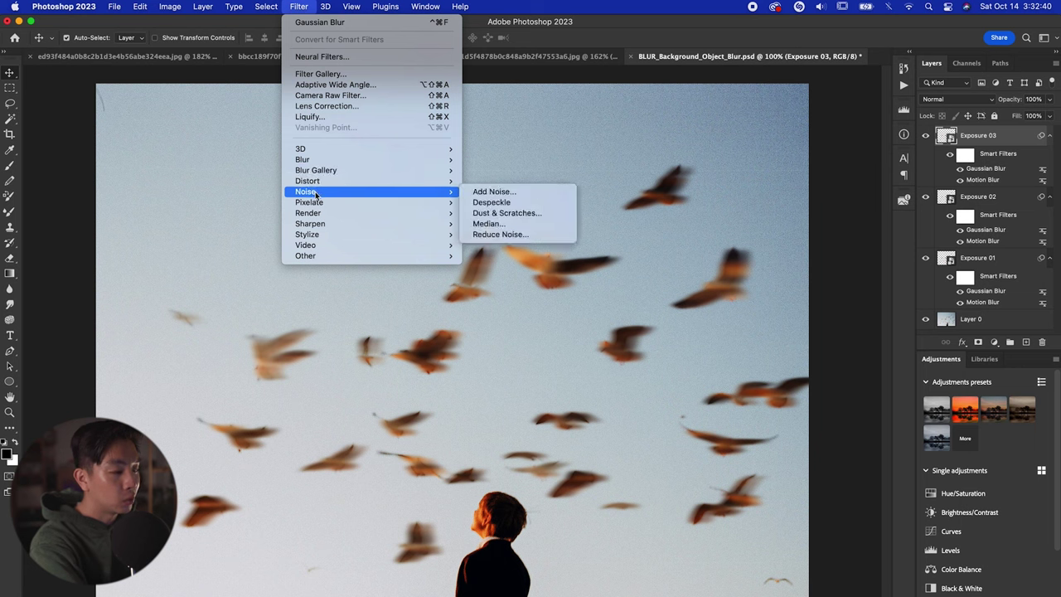
{"action": "left_click", "coordinate": [495, 192]}
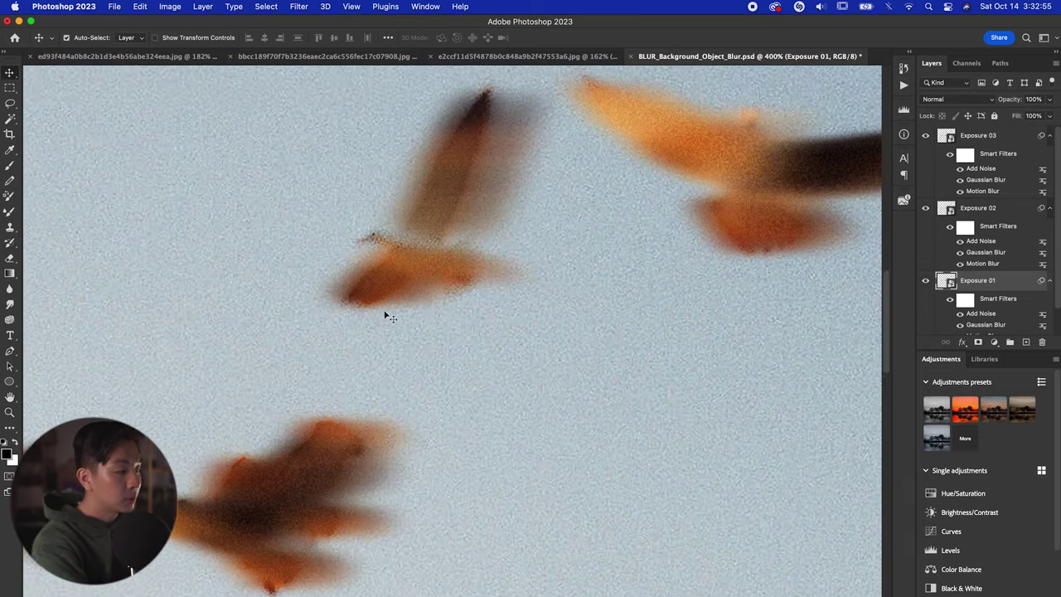
Check the grain on the blurred birds up close and across the whole photo, and open the Exposure 03 layer's Gaussian Blur settings
{"action": "scroll", "coordinate": [387, 315], "scroll_direction": "up", "scroll_amount": 1}
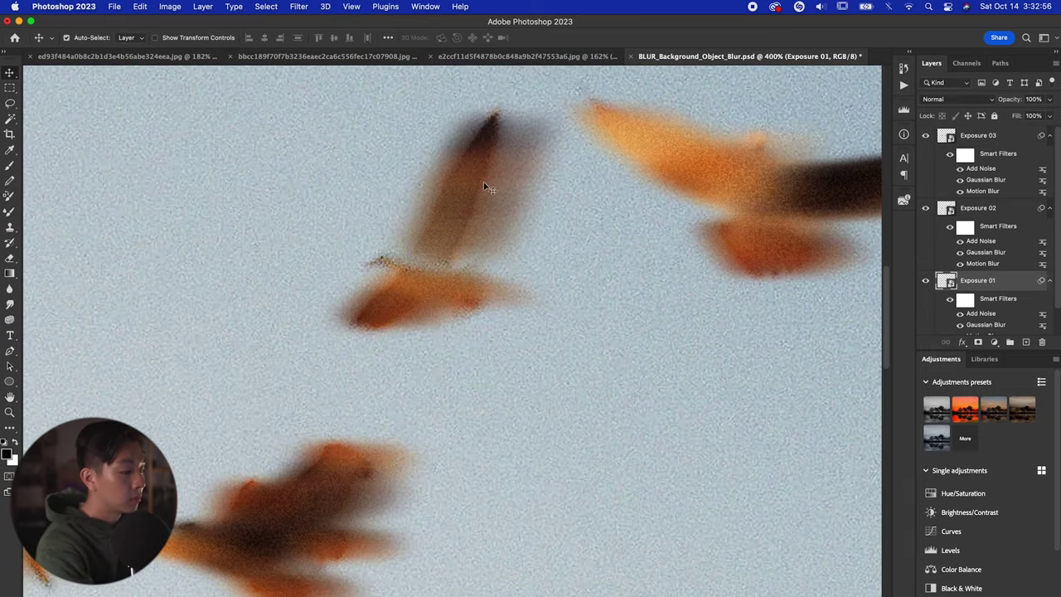
{"action": "key", "text": "super+0"}
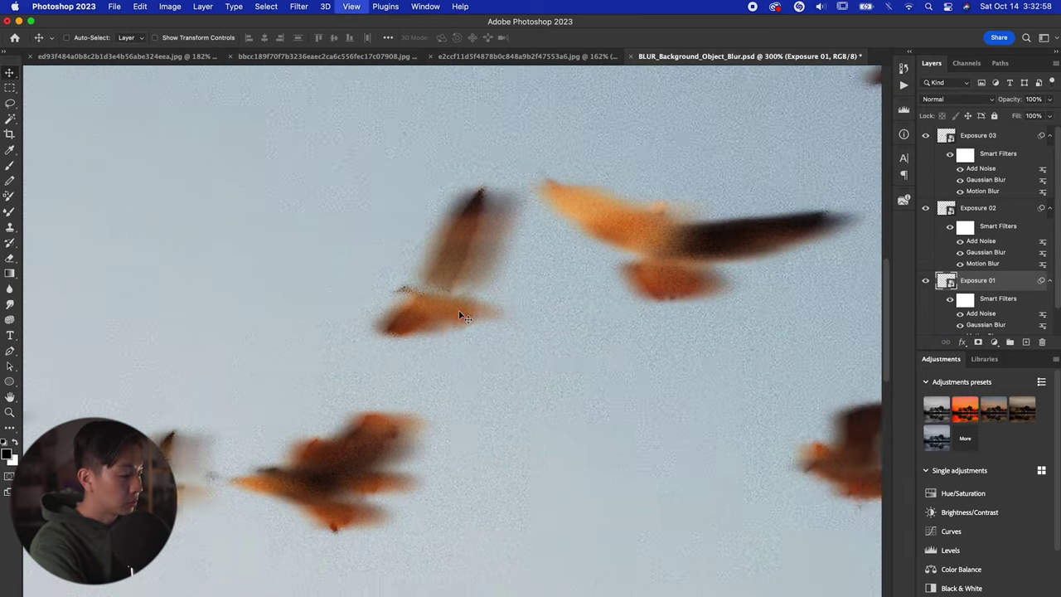
{"action": "key", "text": "super+minus"}
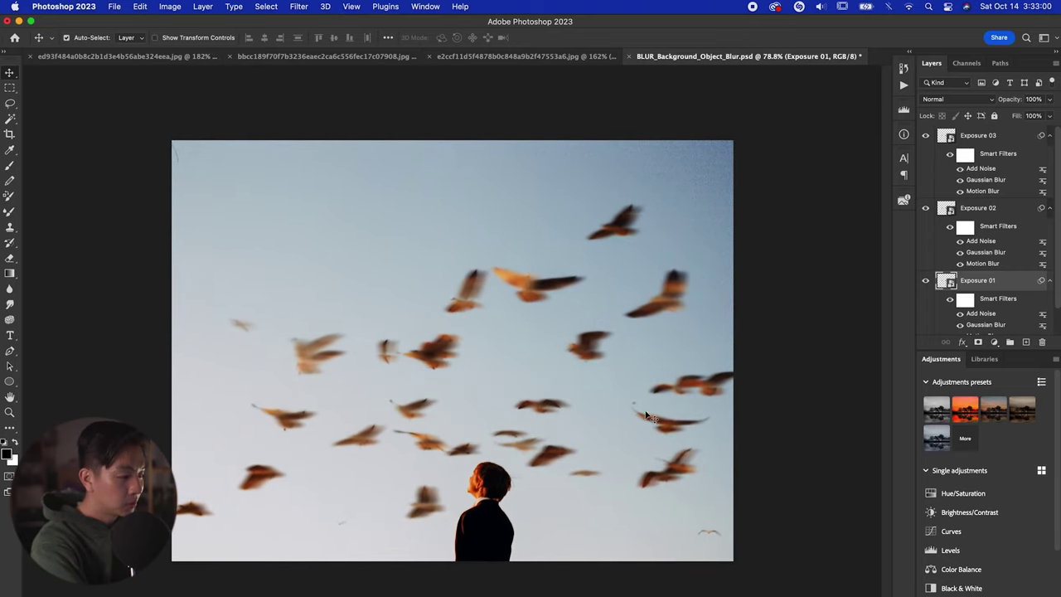
{"action": "key", "text": "super+plus"}
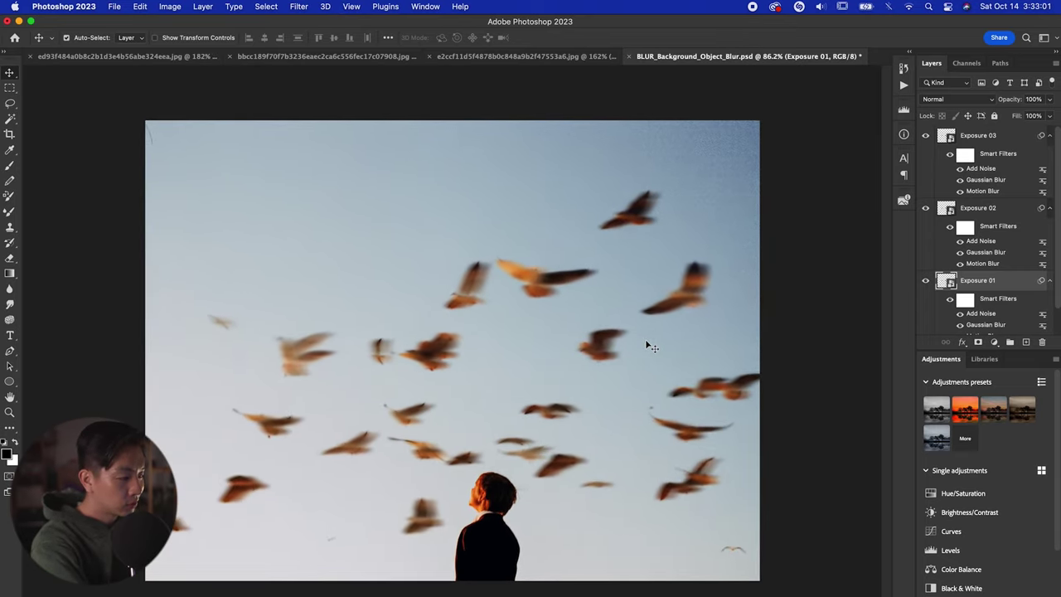
{"action": "double_click", "coordinate": [986, 179]}
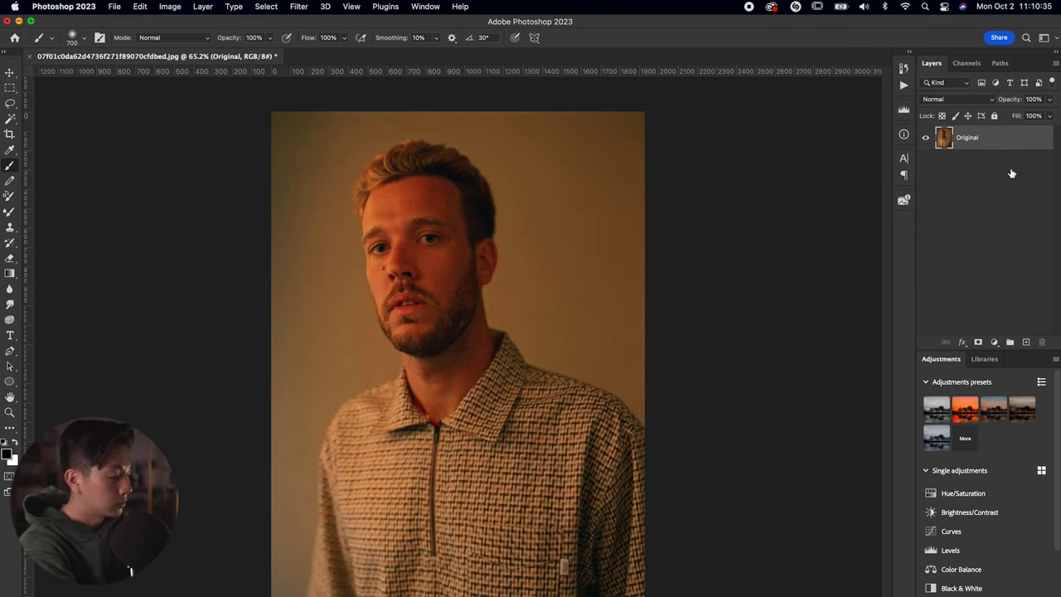
Duplicate the Original portrait layer as Exposure and apply a Motion Blur at 0° with a distance of 176 pixels
{"action": "left_click_drag", "start_coordinate": [975, 140], "coordinate": [1026, 342]}
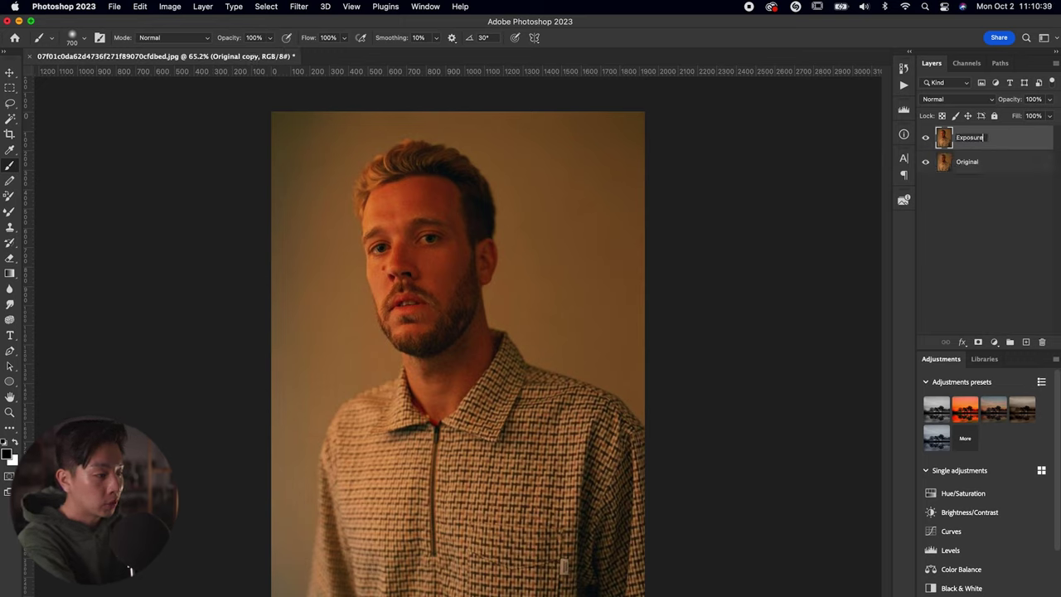
{"action": "key", "text": "Return"}
{"action": "left_click", "coordinate": [292, 6]}
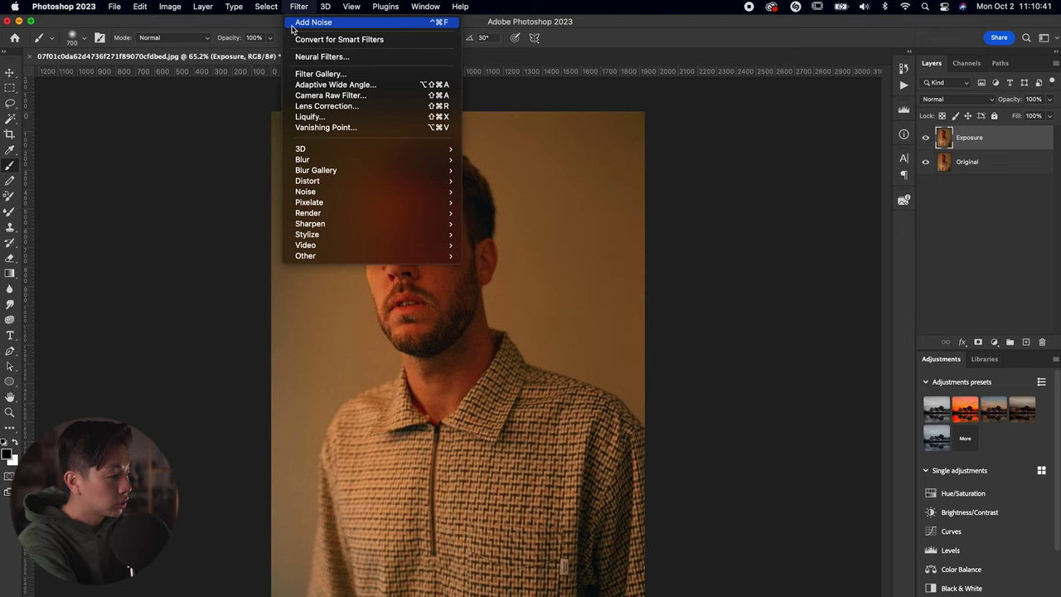
{"action": "mouse_move", "coordinate": [314, 160]}
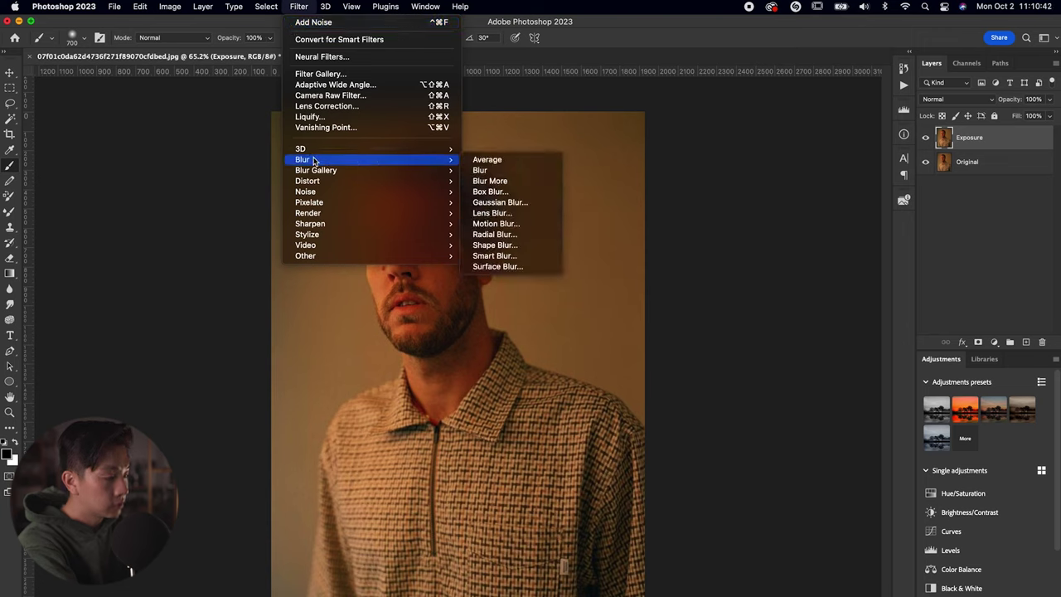
{"action": "left_click", "coordinate": [507, 226]}
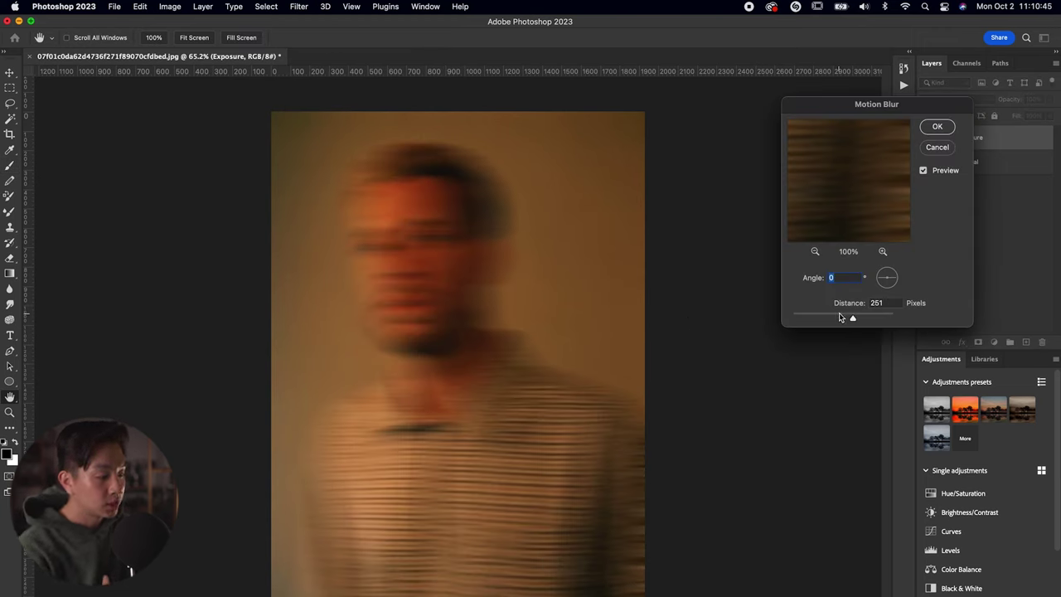
{"action": "left_click", "coordinate": [844, 316]}
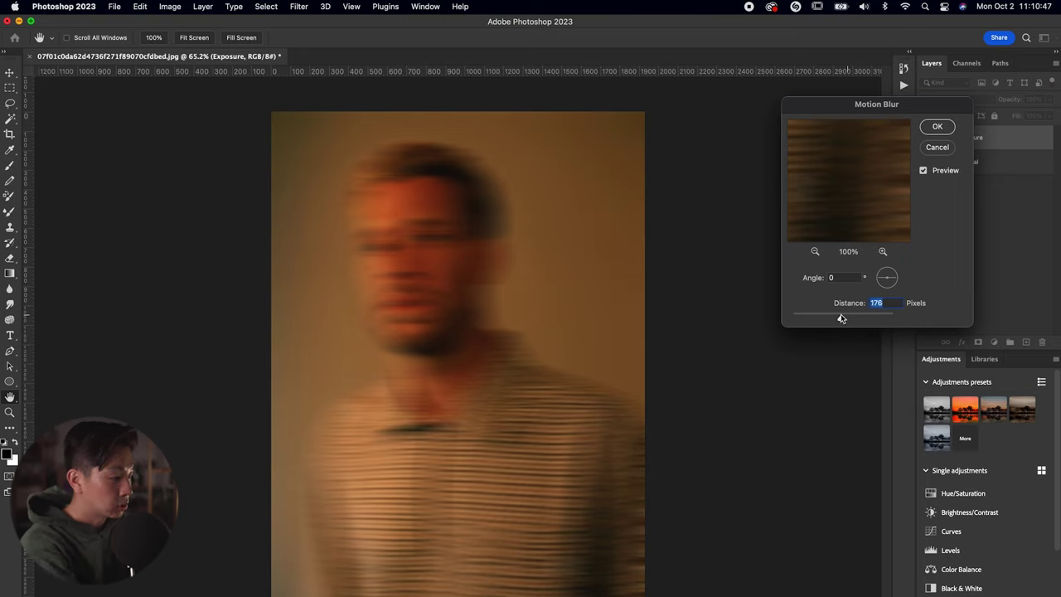
{"action": "key", "text": "Return"}
Lower the Exposure layer's opacity to 59% and shift it slightly leftward from the original portrait
{"action": "key", "text": "b"}
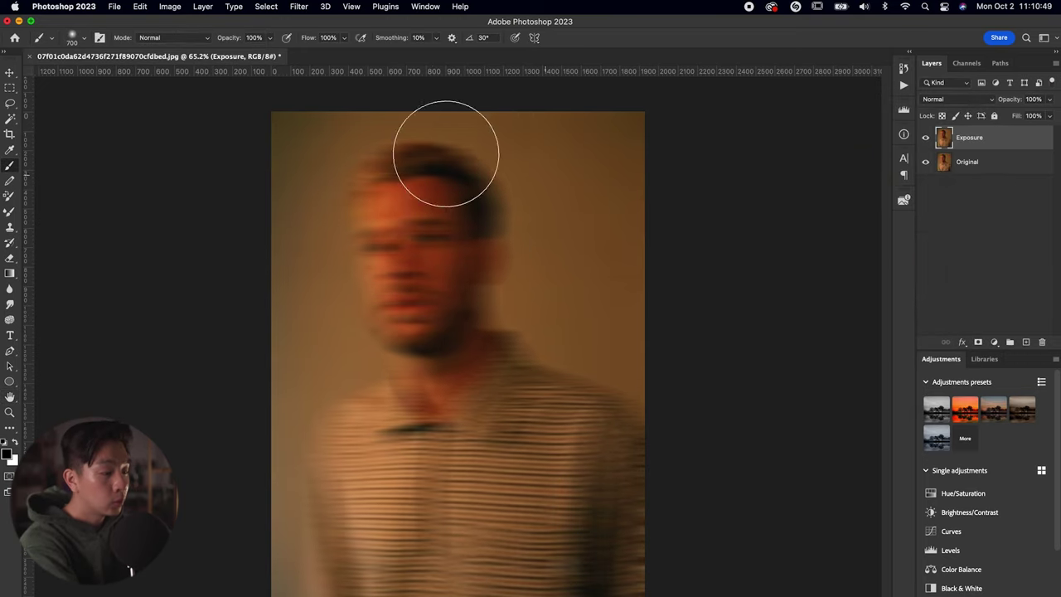
{"action": "left_click", "coordinate": [1048, 100]}
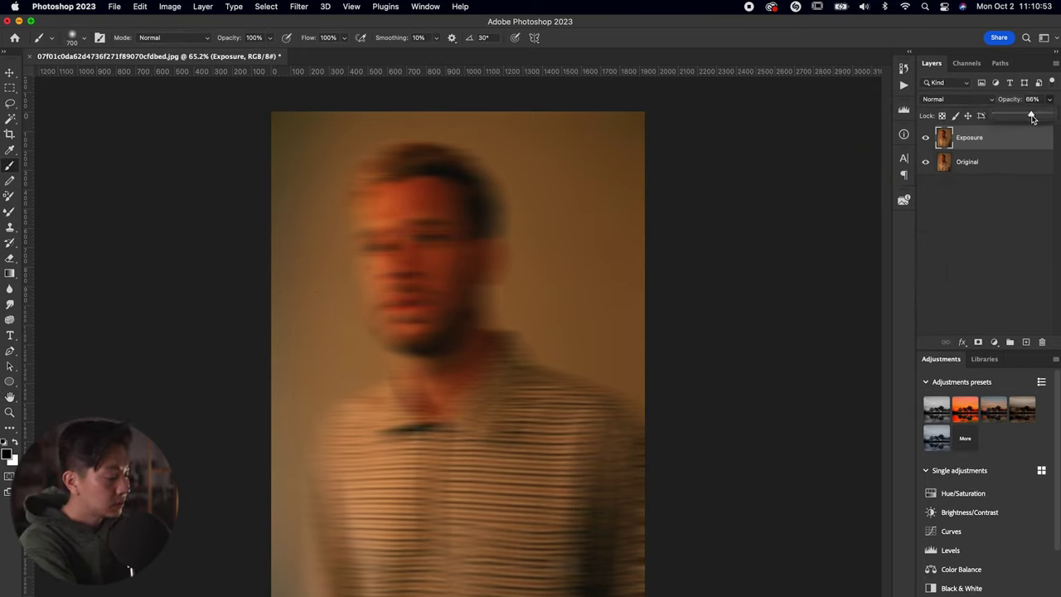
{"action": "left_click_drag", "start_coordinate": [1032, 117], "coordinate": [1028, 118]}
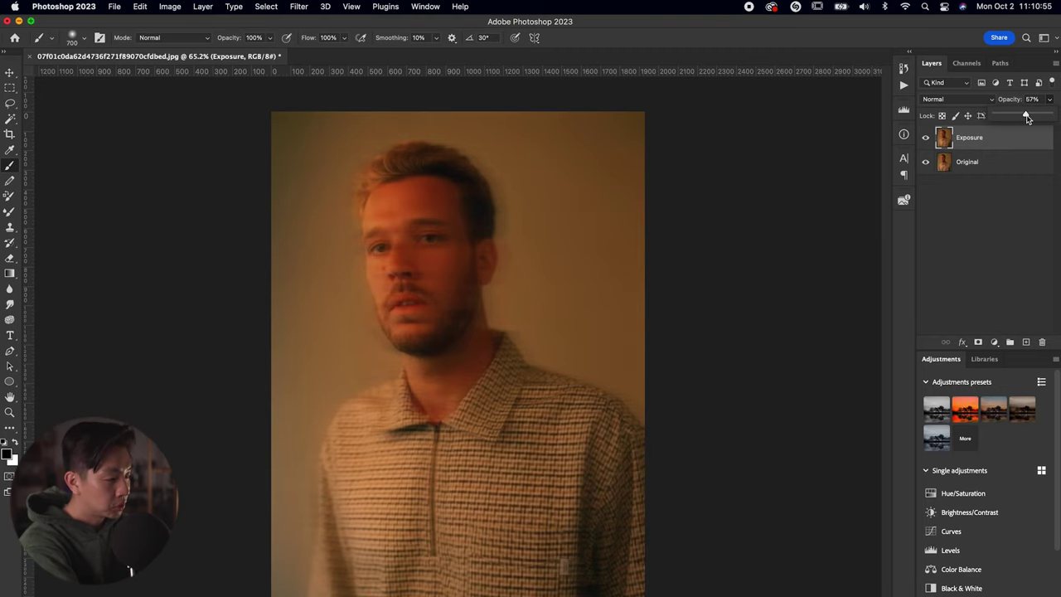
{"action": "left_click_drag", "start_coordinate": [1028, 118], "coordinate": [1031, 117]}
{"action": "key", "text": "v"}
{"action": "left_click_drag", "start_coordinate": [432, 307], "coordinate": [408, 308]}
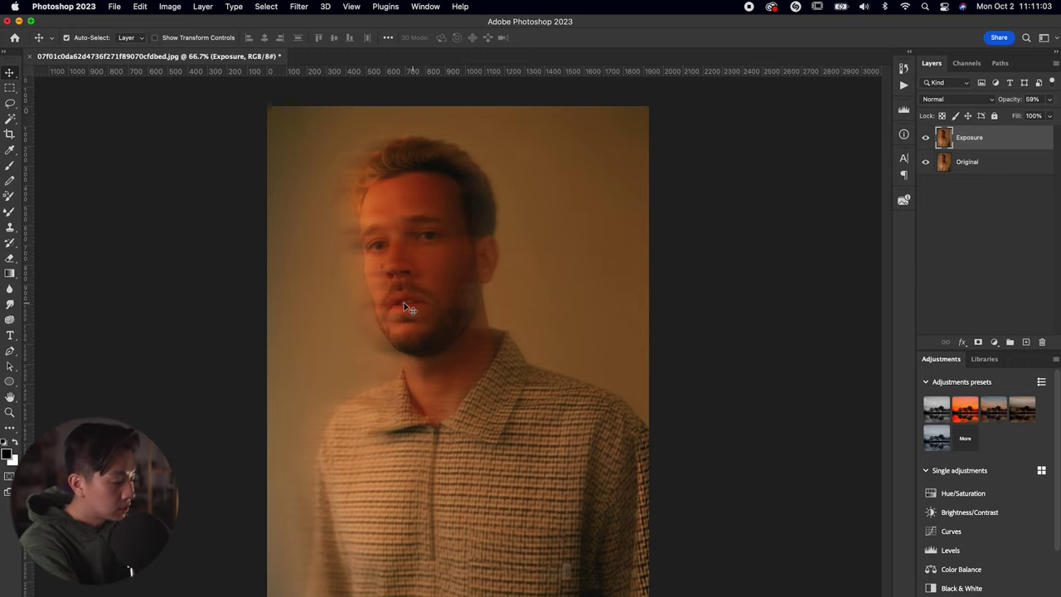
{"action": "key", "text": "super+t"}
{"action": "key", "text": "Escape"}
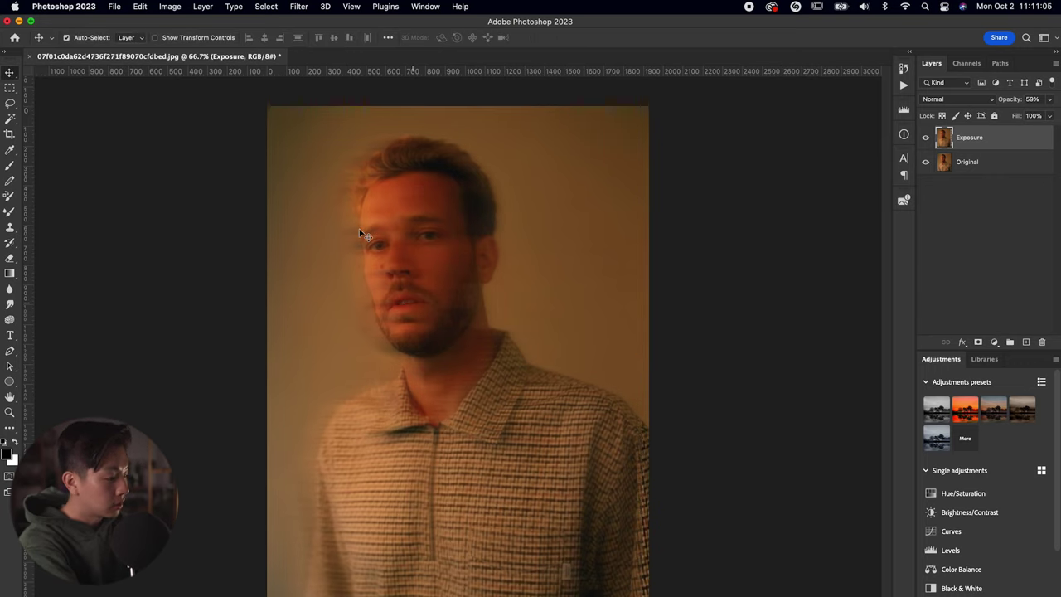
Set the Exposure layer's opacity to 75% and smudge the face and collar outward to the left with a 1200 px Smudge brush
{"action": "key", "text": "r"}
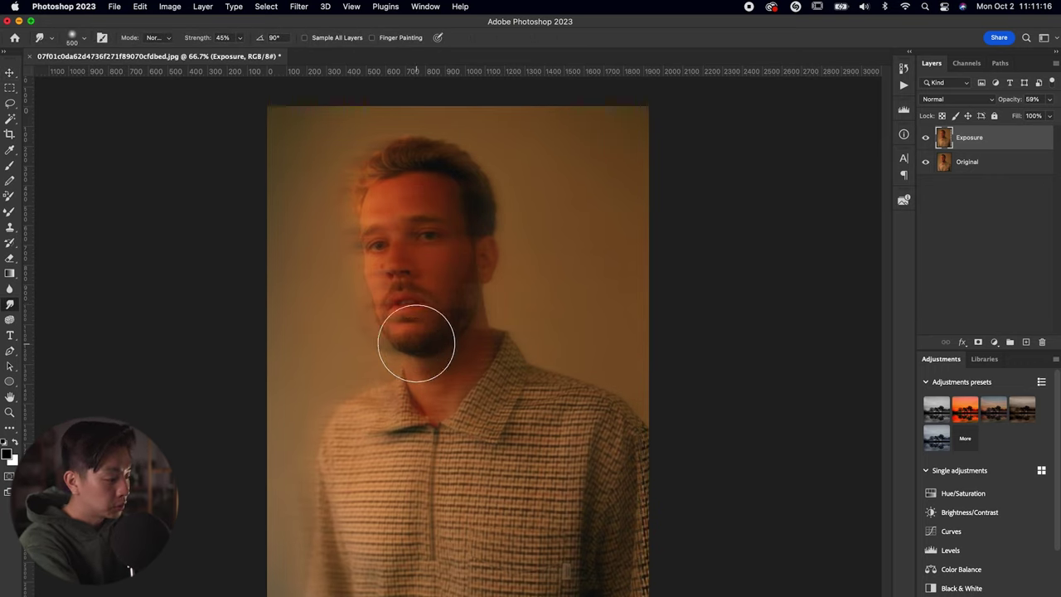
{"action": "key", "text": "bracketright"}
{"action": "key", "text": "bracketright"}
{"action": "key", "text": "7"}
{"action": "key", "text": "5"}
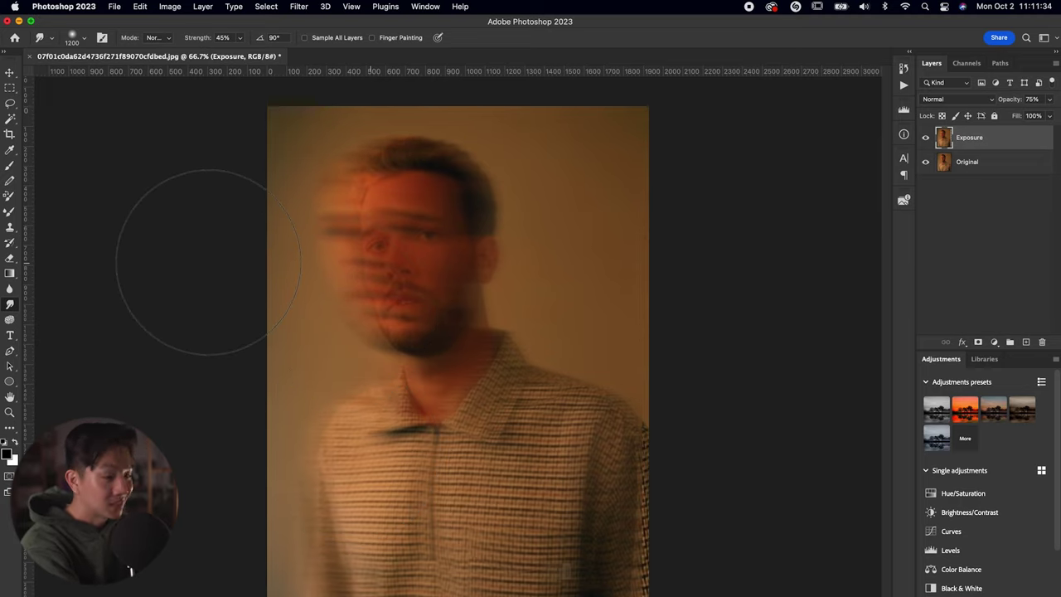
{"action": "mouse_move", "coordinate": [213, 221]}
{"action": "left_mouse_down"}
{"action": "mouse_move", "coordinate": [229, 243]}
{"action": "mouse_move", "coordinate": [309, 174]}
{"action": "mouse_move", "coordinate": [345, 288]}
{"action": "mouse_move", "coordinate": [313, 253]}
{"action": "left_mouse_up"}
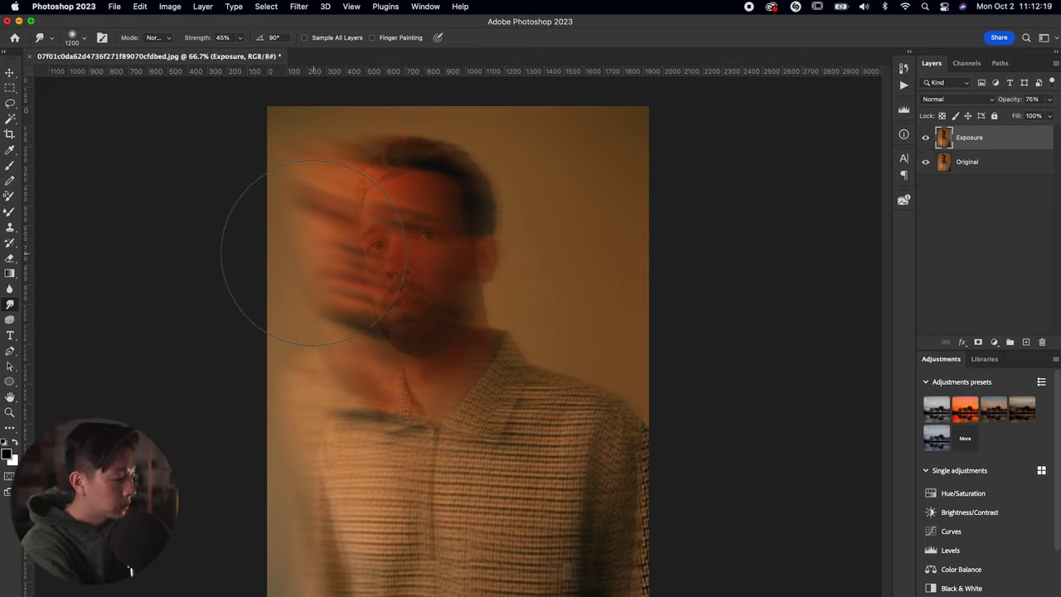
{"action": "left_click_drag", "start_coordinate": [314, 253], "coordinate": [308, 272]}
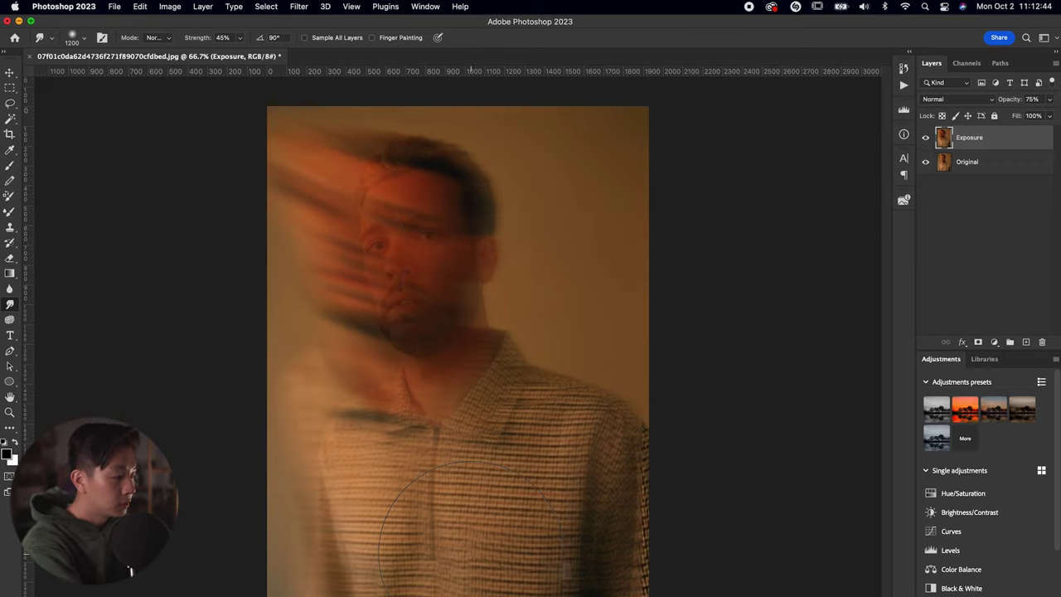
Reduce the smudged Exposure layer's opacity to 64%
{"action": "left_click", "coordinate": [1048, 100]}
{"action": "left_click_drag", "start_coordinate": [1027, 115], "coordinate": [1029, 116]}
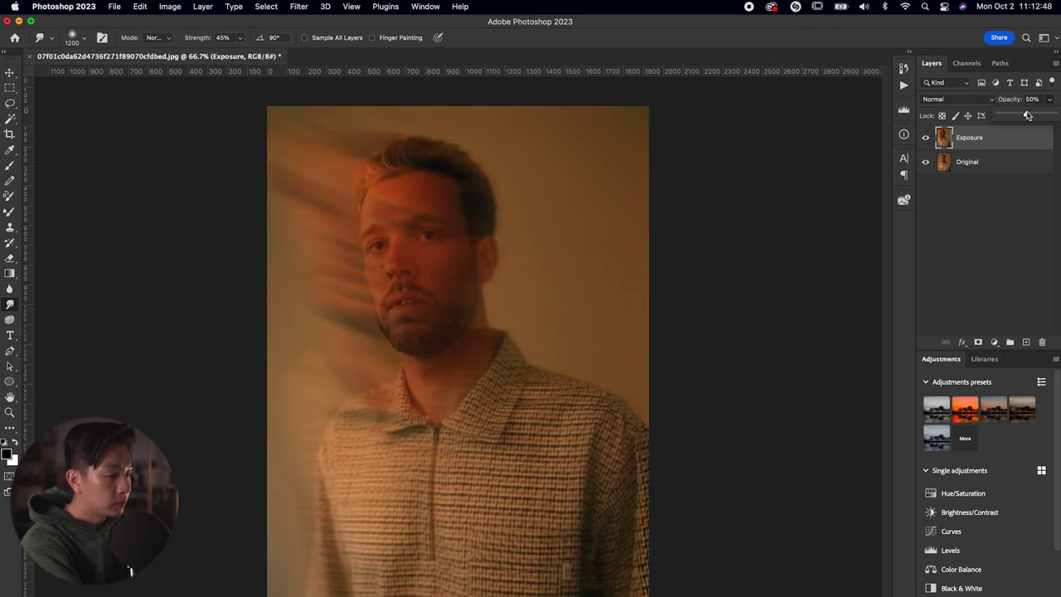
{"action": "key", "text": "super+minus"}
{"action": "key", "text": "super+plus"}
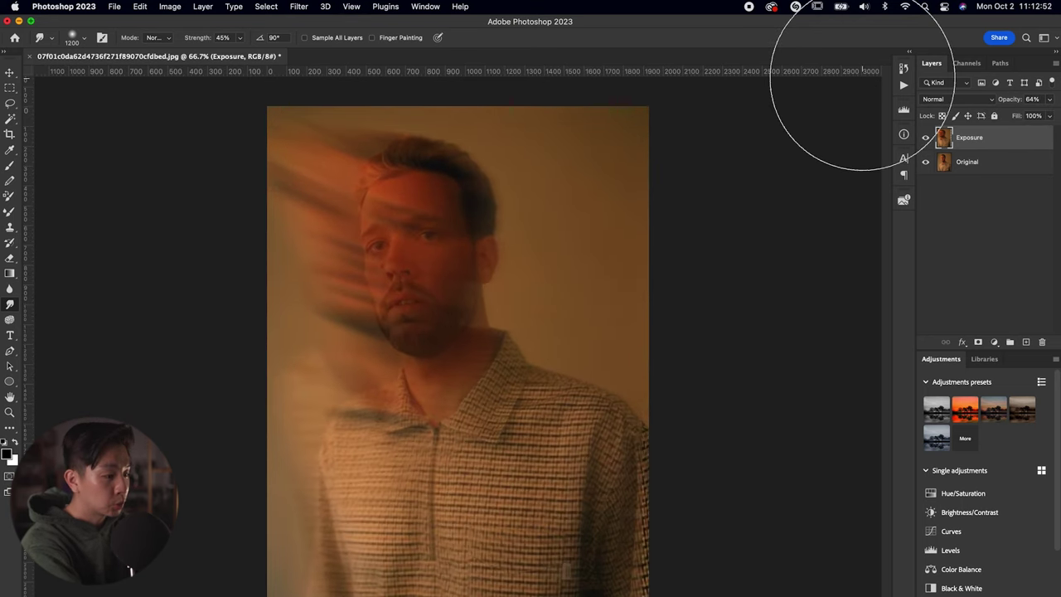
Add a layer mask to the Exposure layer and paint black over the face and neck with a 400 px brush
{"action": "left_click", "coordinate": [980, 343]}
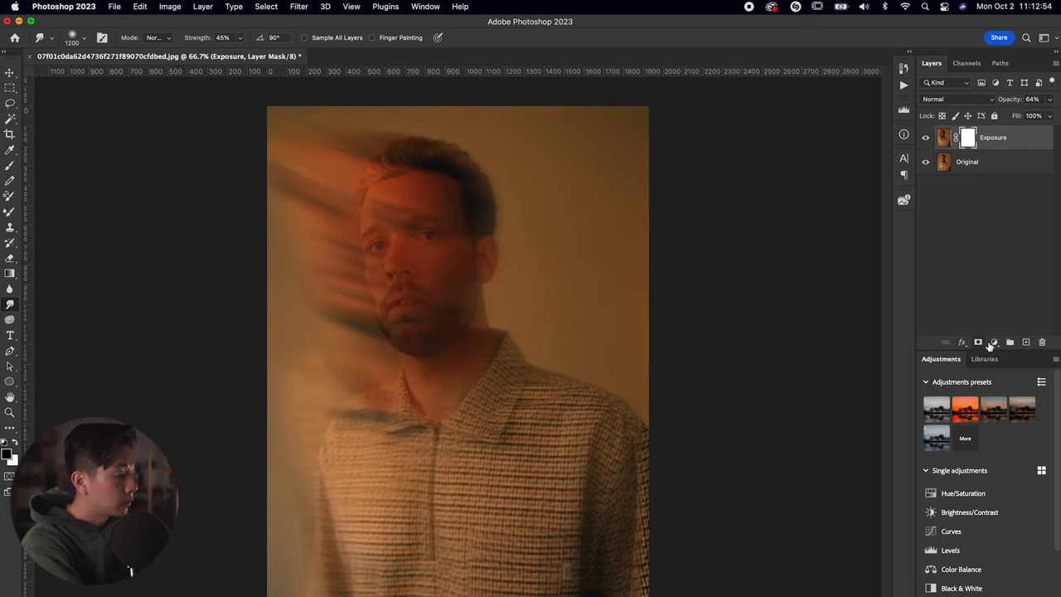
{"action": "left_click", "coordinate": [9, 165]}
{"action": "mouse_move", "coordinate": [445, 262]}
{"action": "left_mouse_down"}
{"action": "mouse_move", "coordinate": [431, 308]}
{"action": "mouse_move", "coordinate": [443, 280]}
{"action": "mouse_move", "coordinate": [436, 237]}
{"action": "left_mouse_up"}
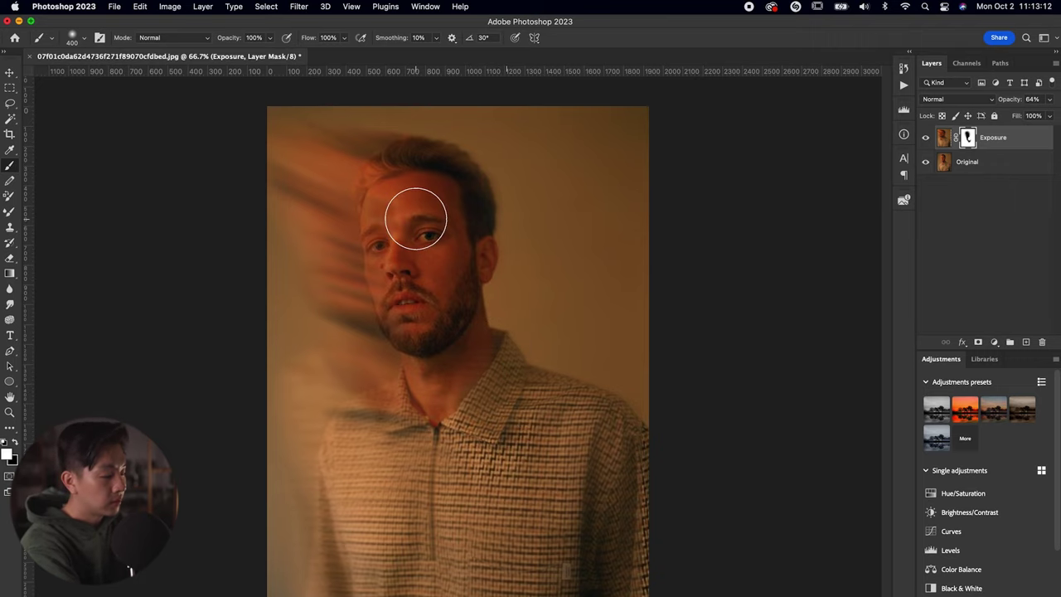
{"action": "key", "text": "x"}
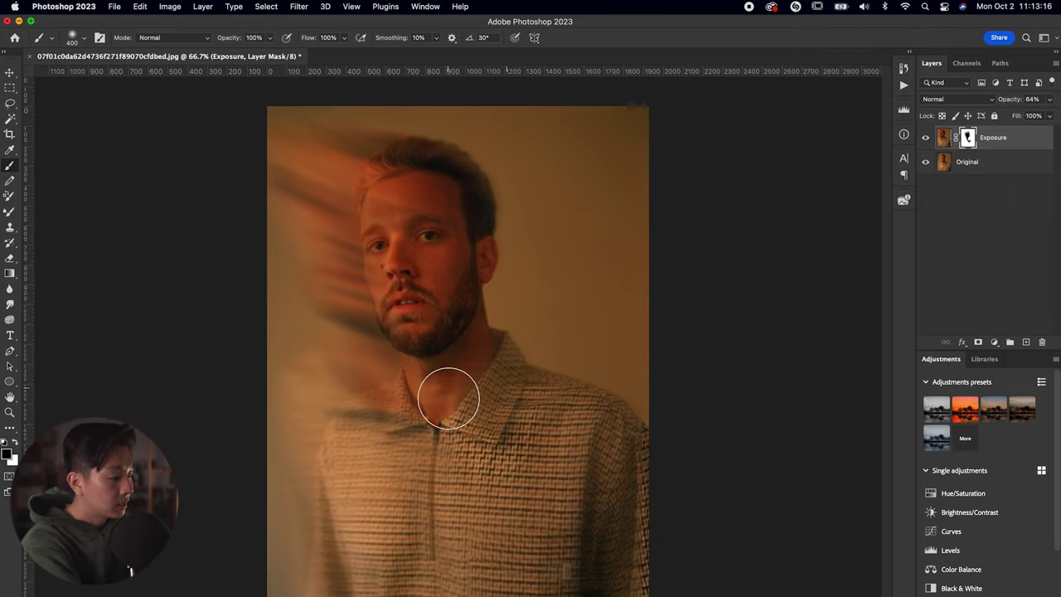
Smudge the streaks beside the face on the Exposure layer's image, not its mask, with a 250 px Smudge brush at 45% strength
{"action": "scroll", "coordinate": [447, 398], "scroll_direction": "down", "scroll_amount": 2}
{"action": "scroll", "coordinate": [448, 410], "scroll_direction": "up", "scroll_amount": 4}
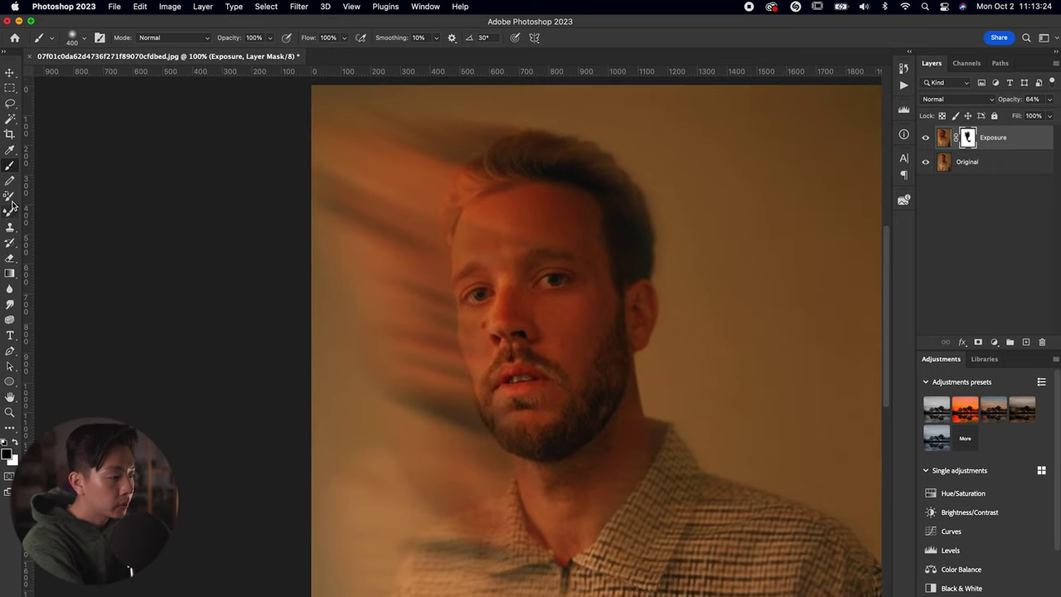
{"action": "left_click", "coordinate": [10, 305]}
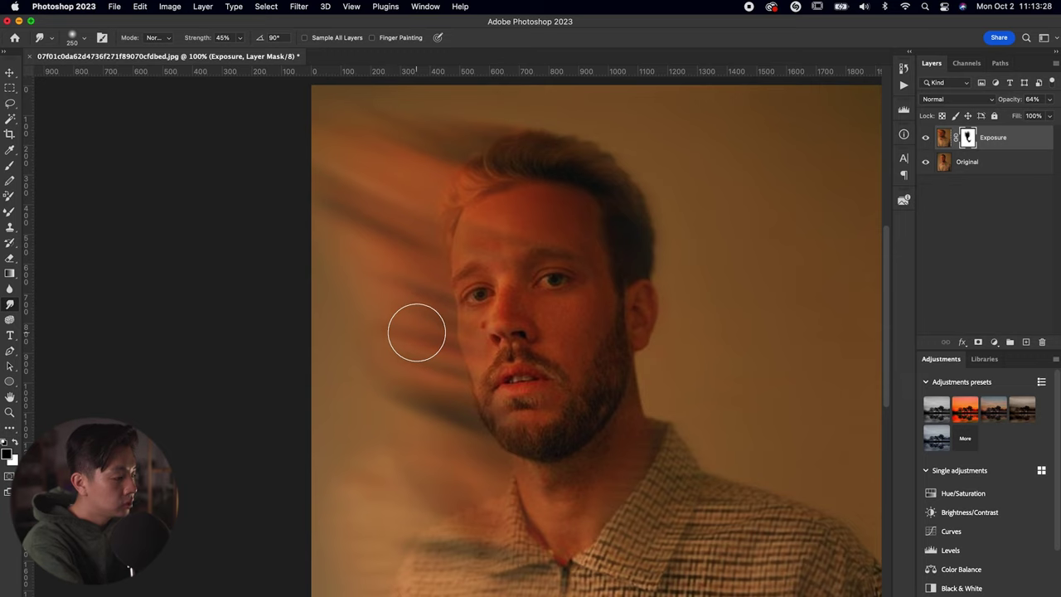
{"action": "key", "text": "super+2"}
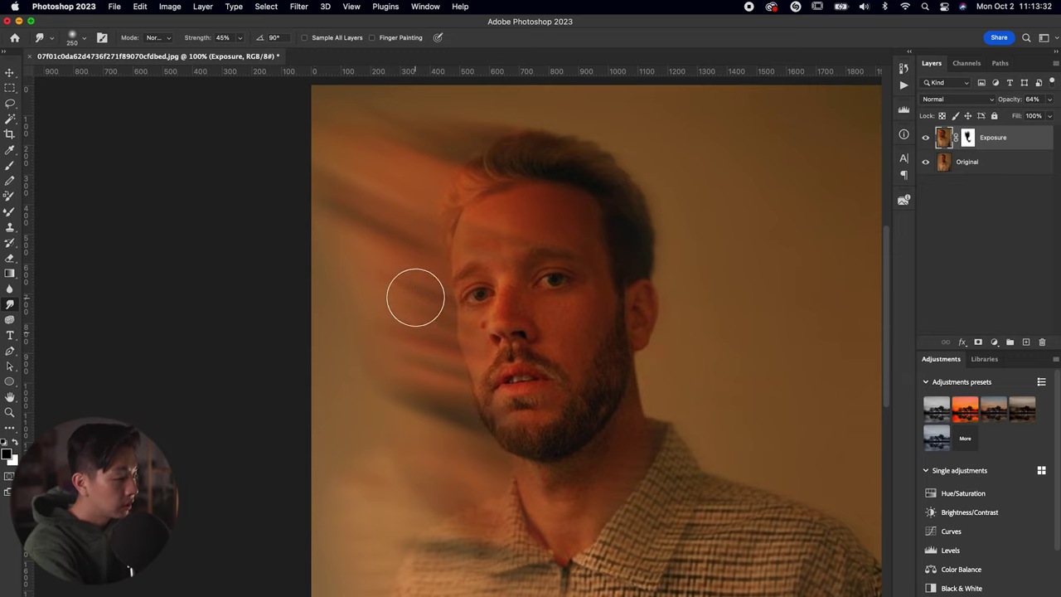
{"action": "key", "text": "super+minus"}
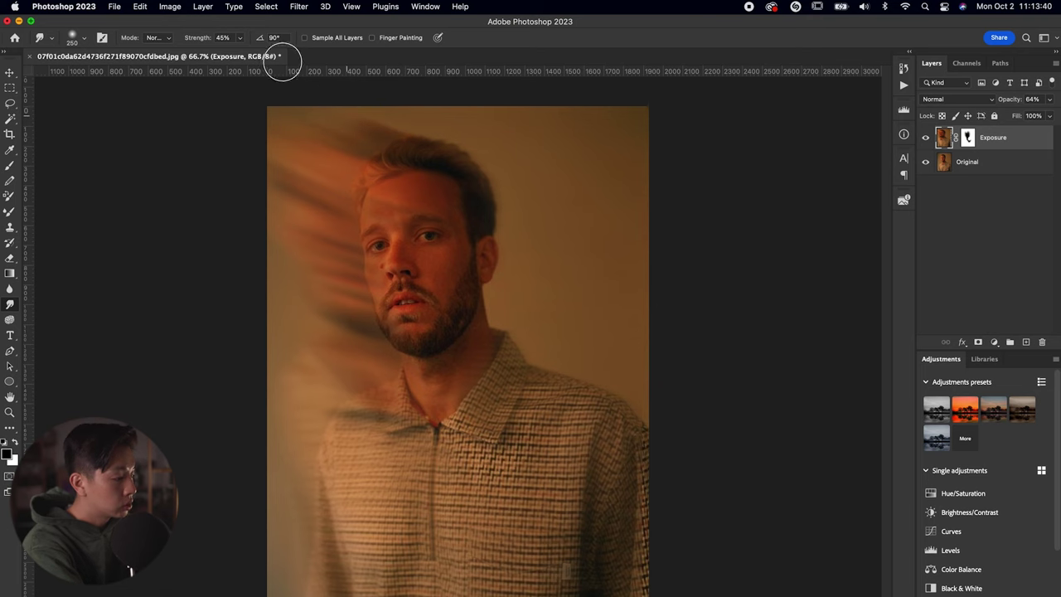
Add uniform monochromatic noise of 2.45% to the Exposure layer's image, previewing the grain at a closer zoom
{"action": "key", "text": "super+0"}
{"action": "key", "text": "super+1"}
{"action": "left_click", "coordinate": [298, 5]}
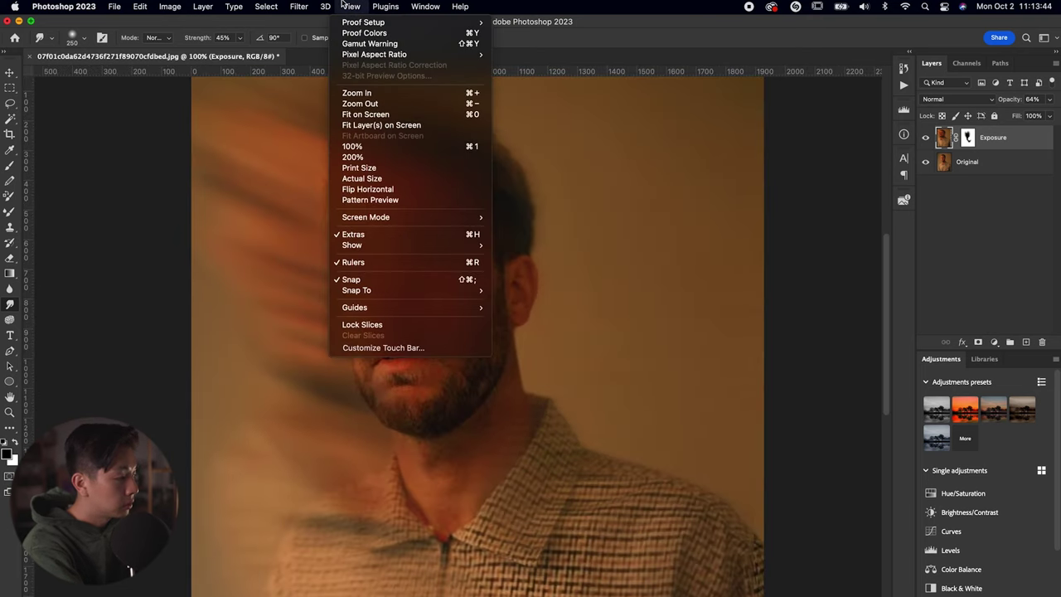
{"action": "mouse_move", "coordinate": [311, 192]}
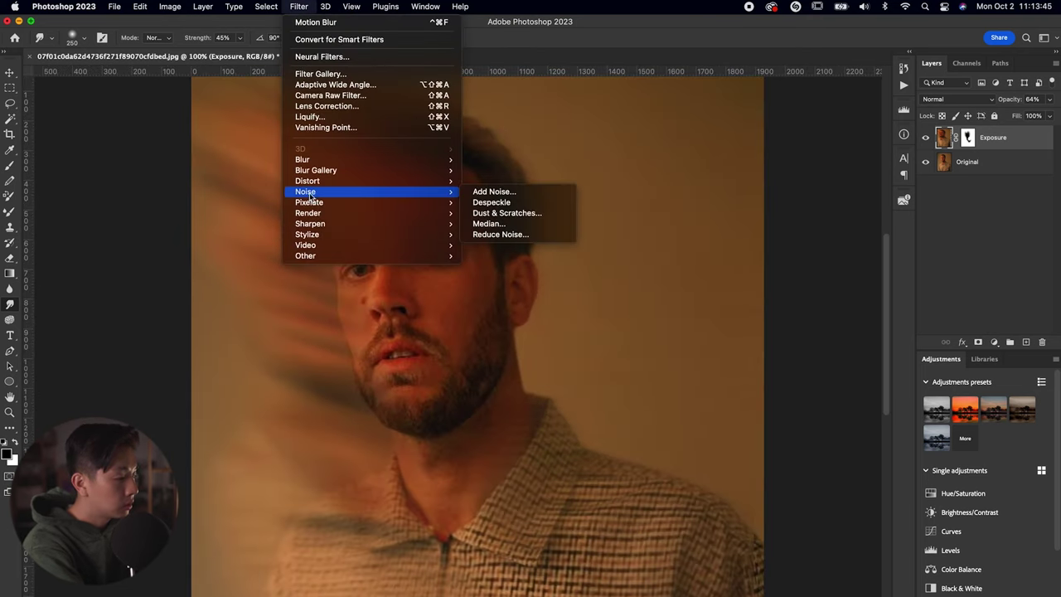
{"action": "left_click", "coordinate": [495, 213]}
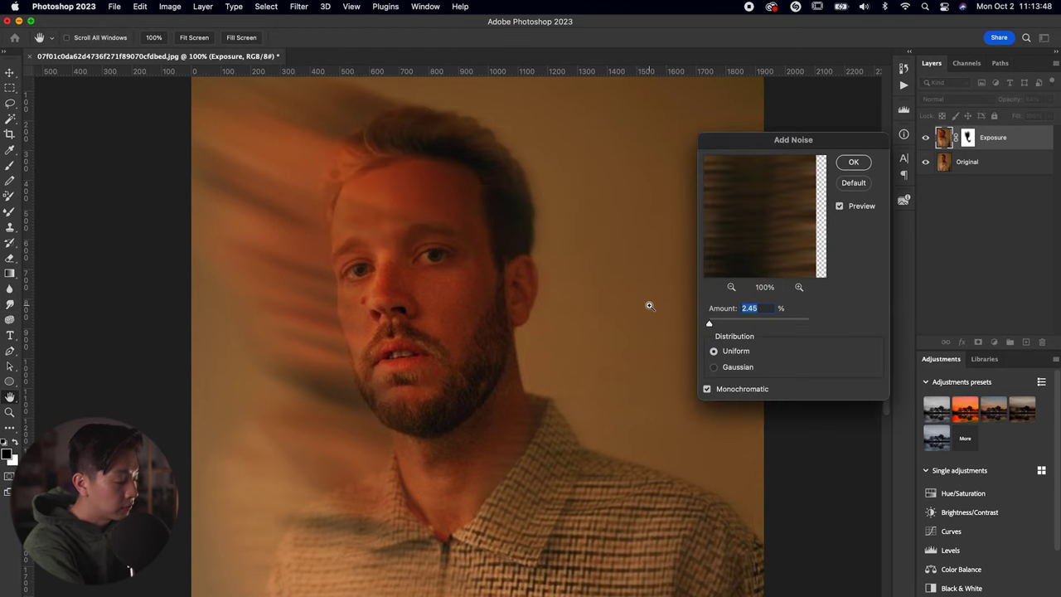
{"action": "left_click", "coordinate": [649, 306], "text": "super"}
{"action": "left_click", "coordinate": [649, 304], "text": "alt"}
{"action": "left_click", "coordinate": [649, 304], "text": "alt"}
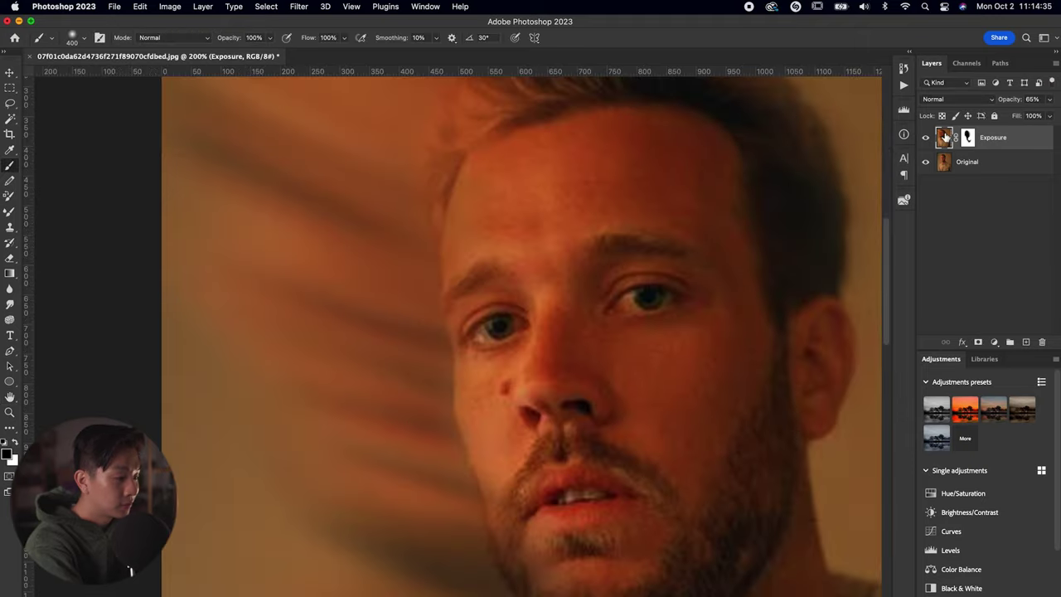
Apply a blur filter to the Exposure layer's image
{"action": "left_click", "coordinate": [326, 6]}
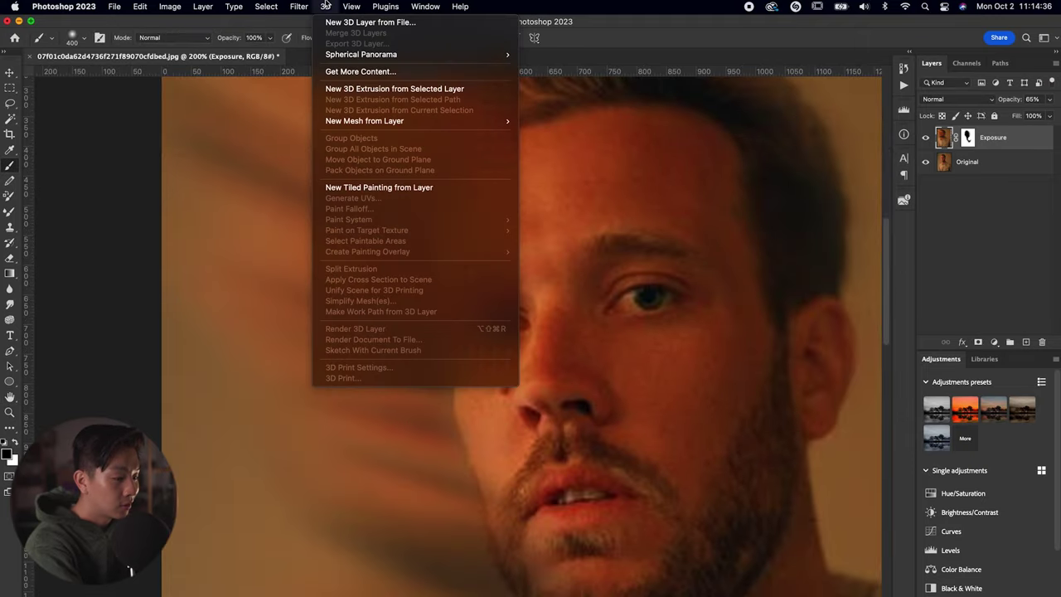
{"action": "mouse_move", "coordinate": [331, 165]}
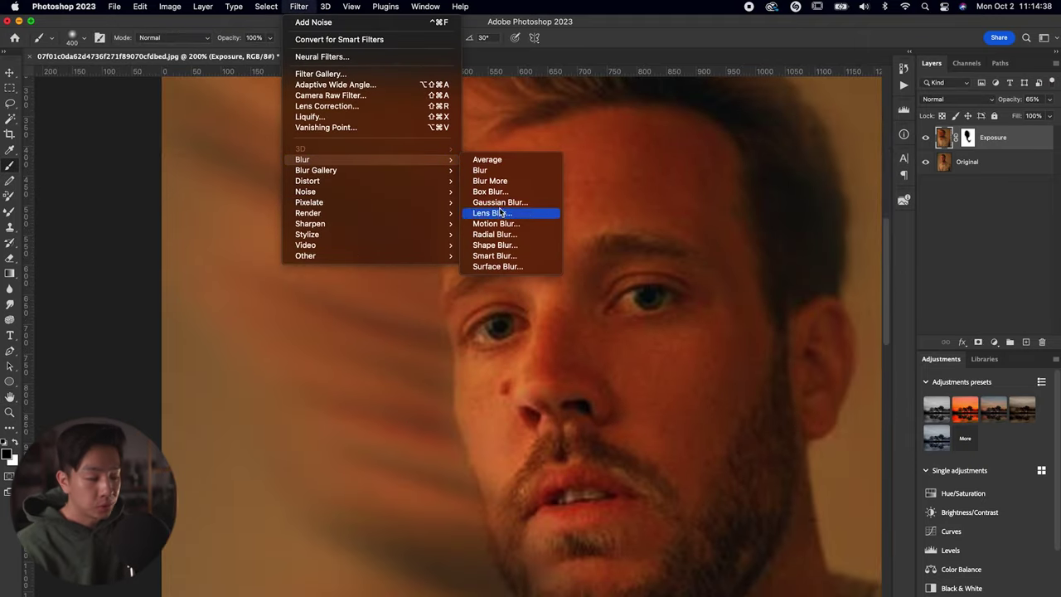